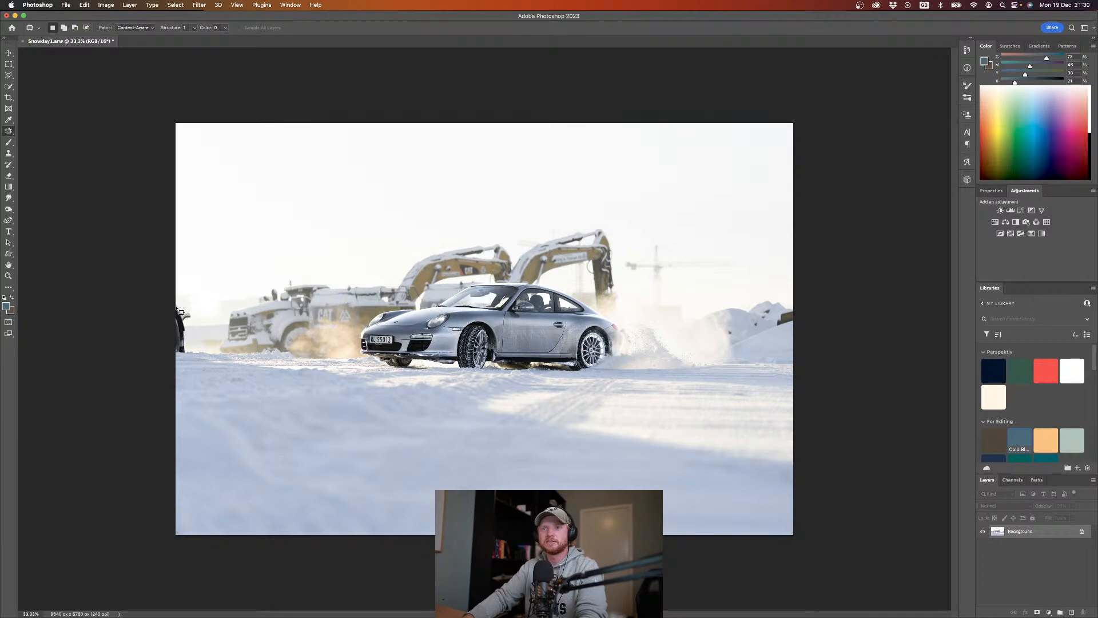
Step: Patch out the dark object at the photo's left edge using the clean area beside it
mouse_move(168, 350)
mouse_down()
mouse_move(190, 353)
mouse_move(195, 313)
mouse_move(176, 311)
mouse_up()
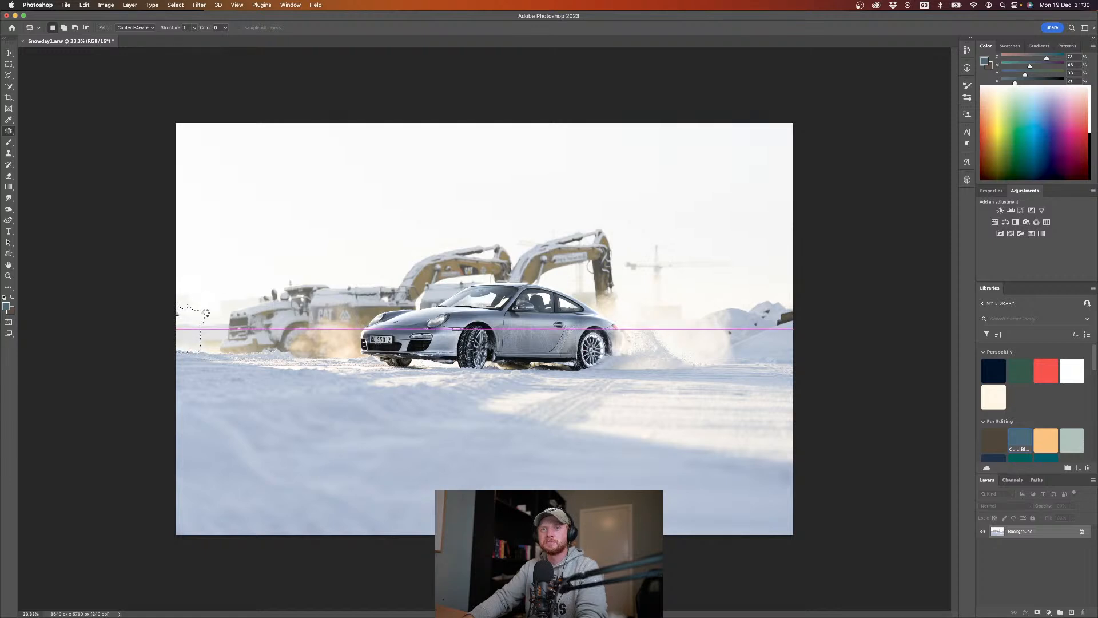
drag(207, 314, 212, 317)
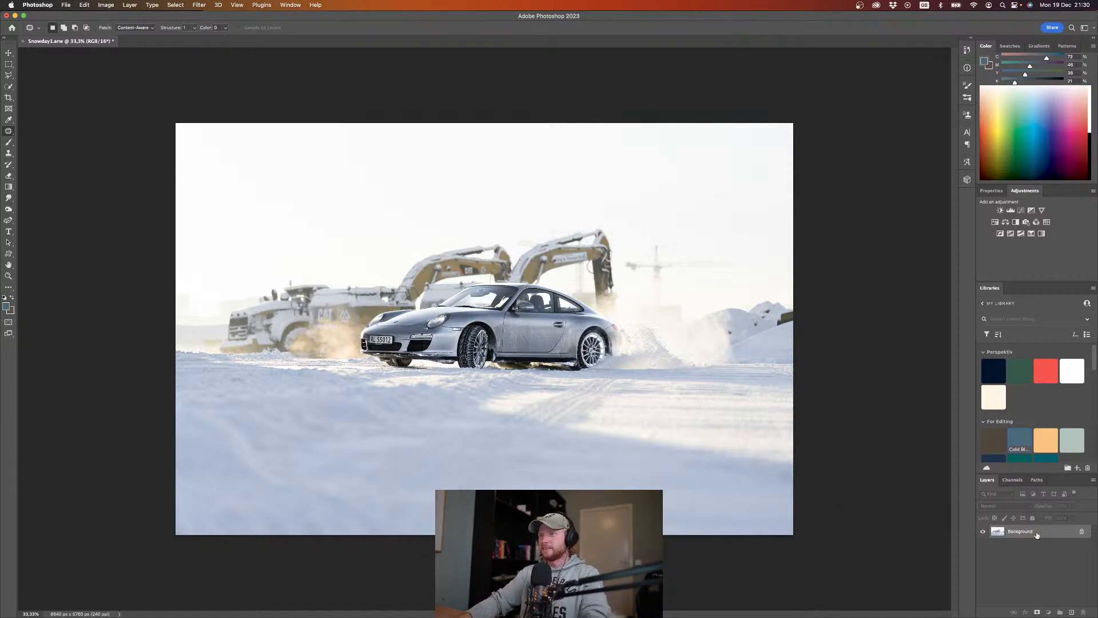
Step: On a new layer, draw a radial gradient in the soft orange library colour from the photo's left edge at horizon height
click(1070, 611)
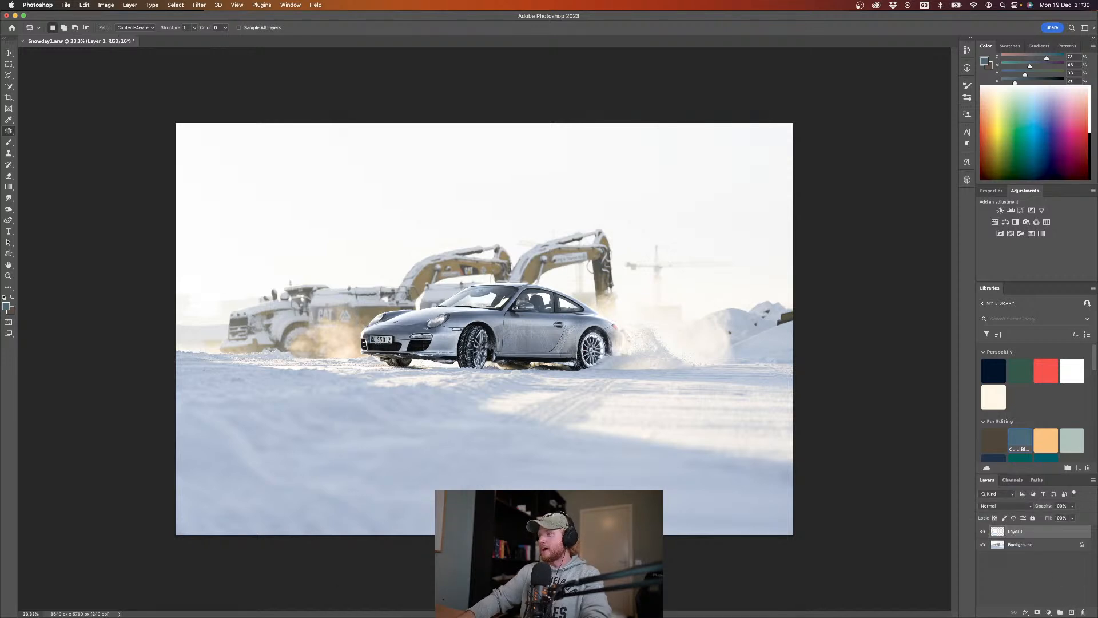
key(g)
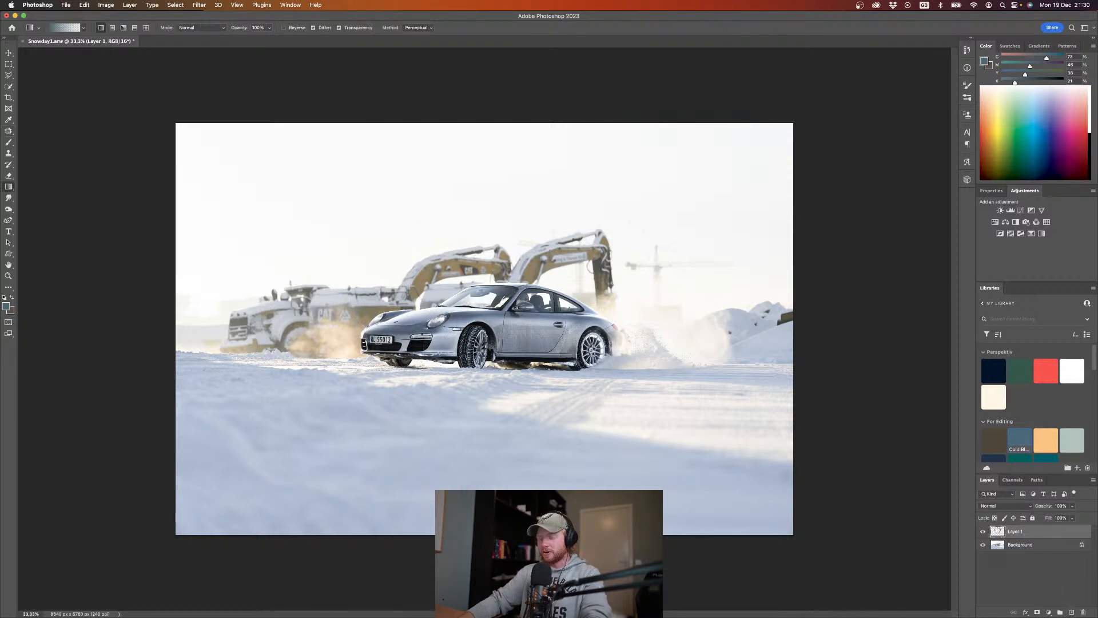
click(113, 28)
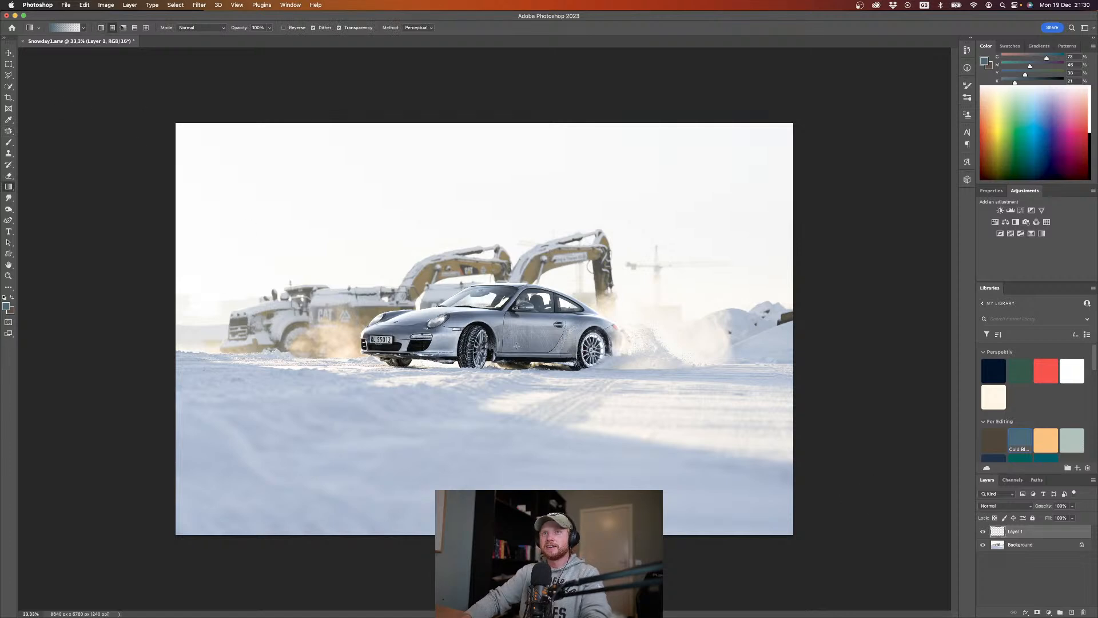
click(1048, 436)
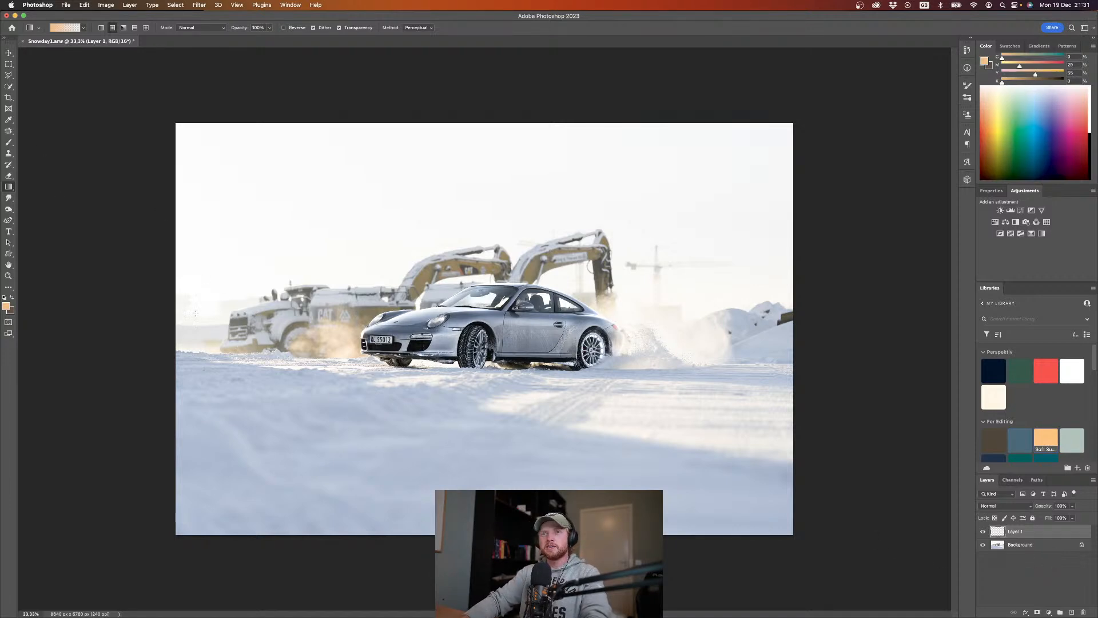
drag(170, 310, 700, 300)
Step: Enlarge the orange glow with a free transform and set its layer's blend mode to Screen
key(super+t)
drag(416, 424, 421, 466)
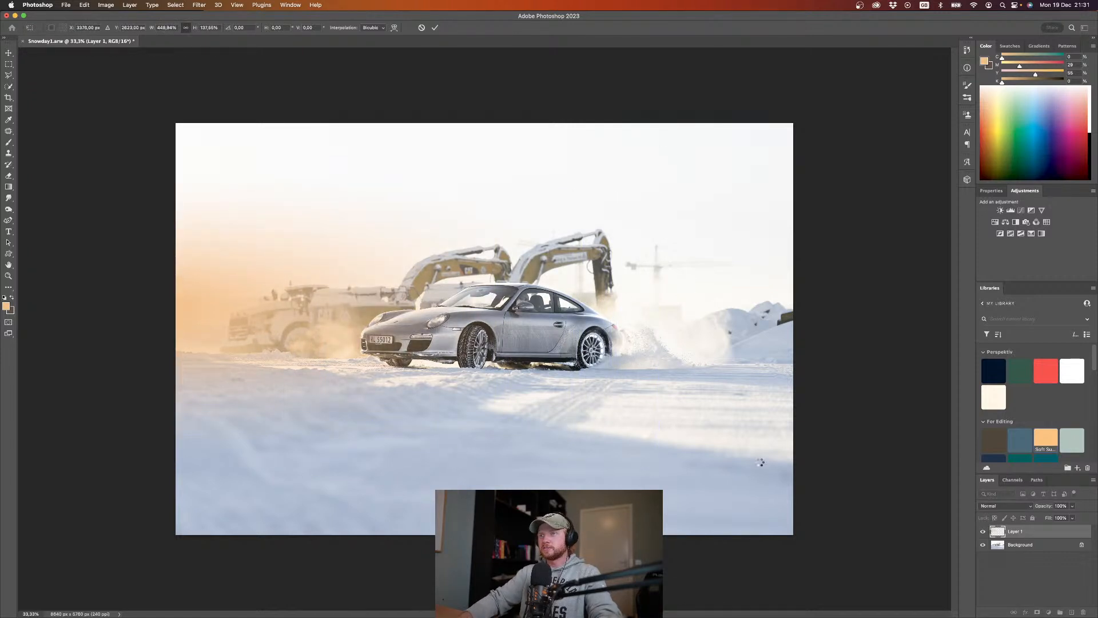
click(1009, 506)
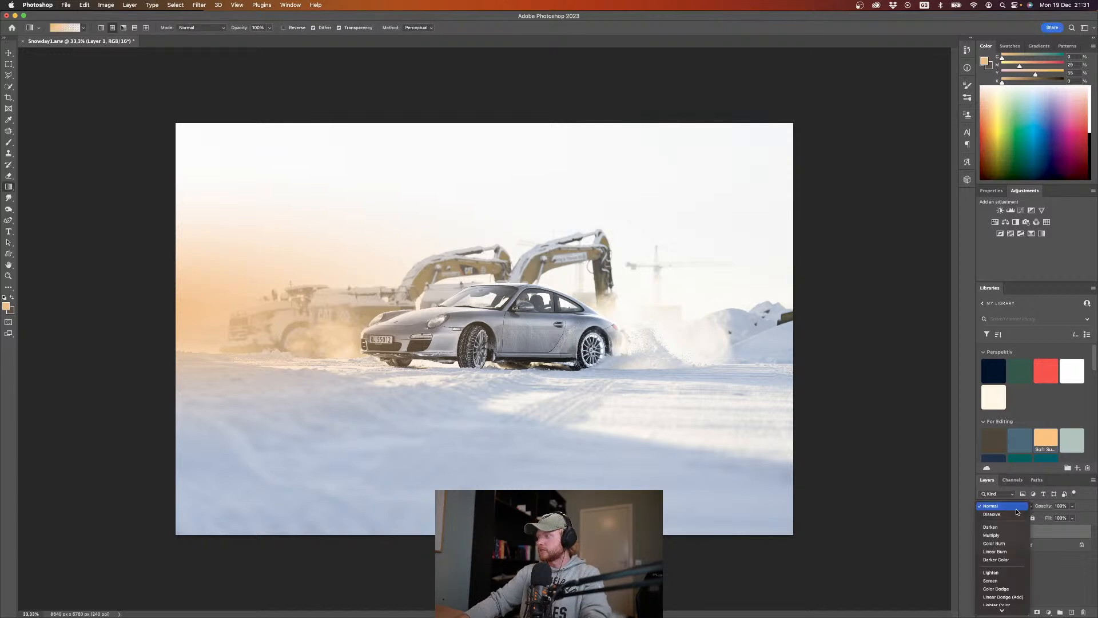
click(1002, 582)
Step: Select the subject automatically on the Background layer
click(993, 544)
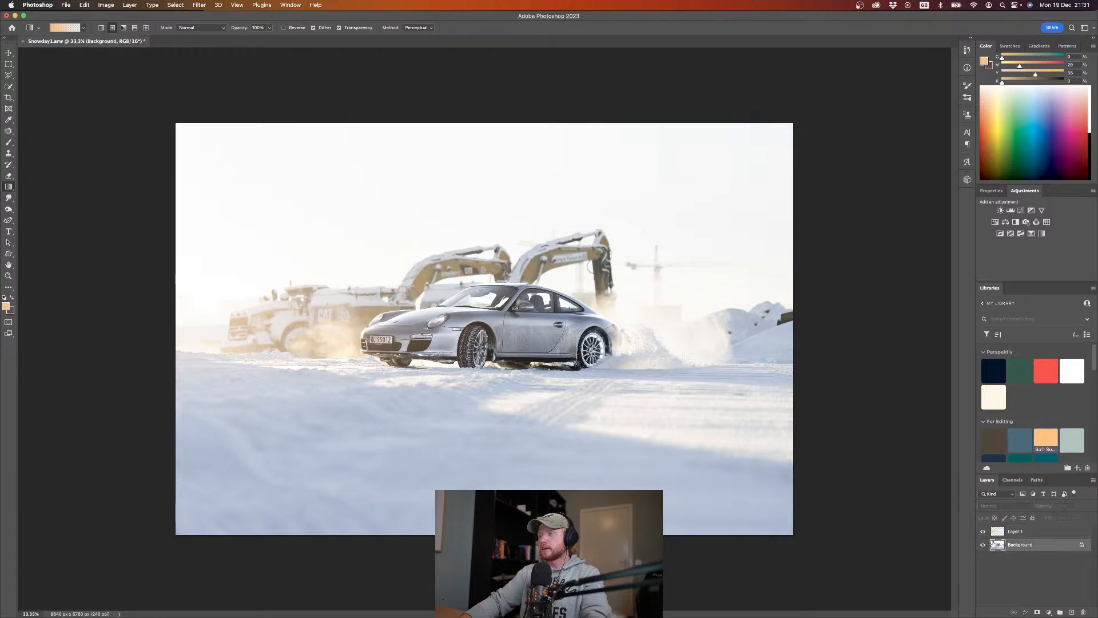
click(178, 7)
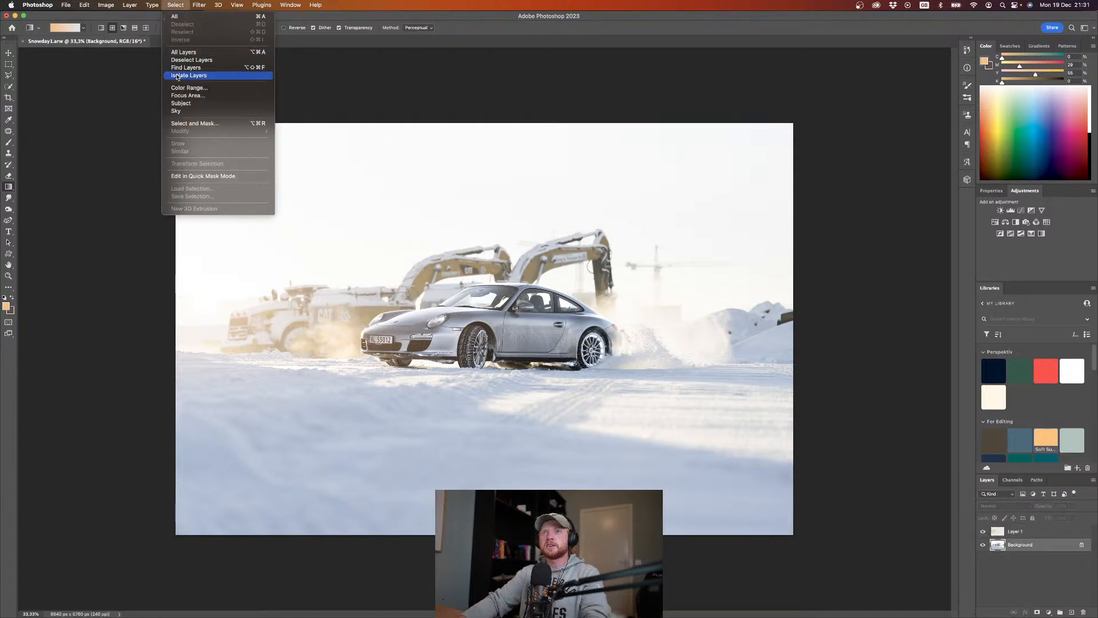
click(183, 103)
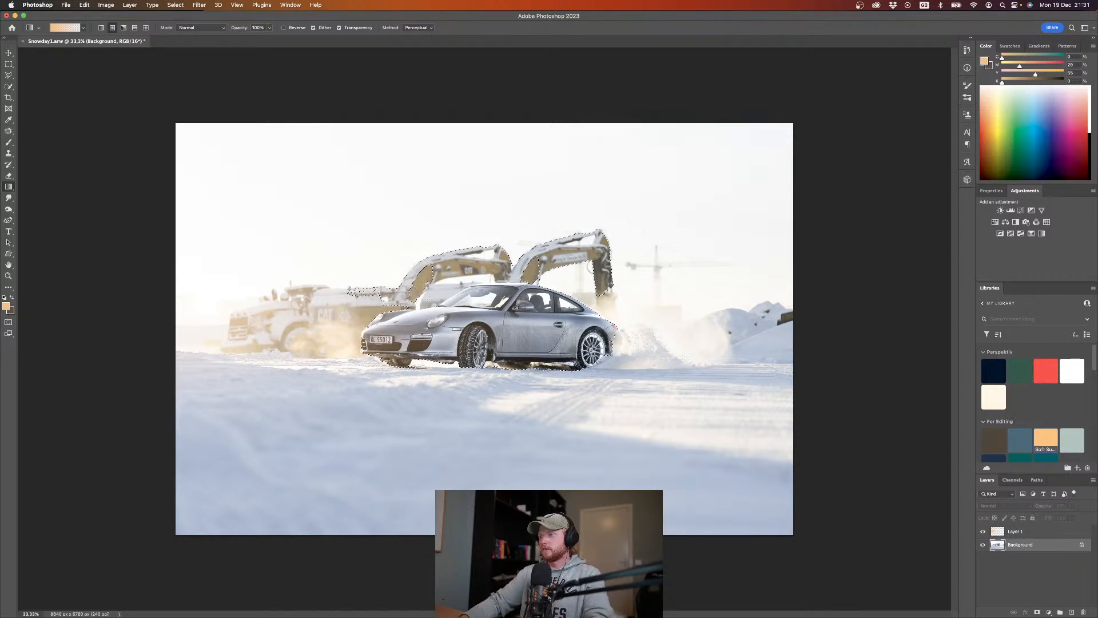
Step: Subtract the excavators behind the car from the selection with a larger Quick Selection brush, keeping only the car selected
key(w)
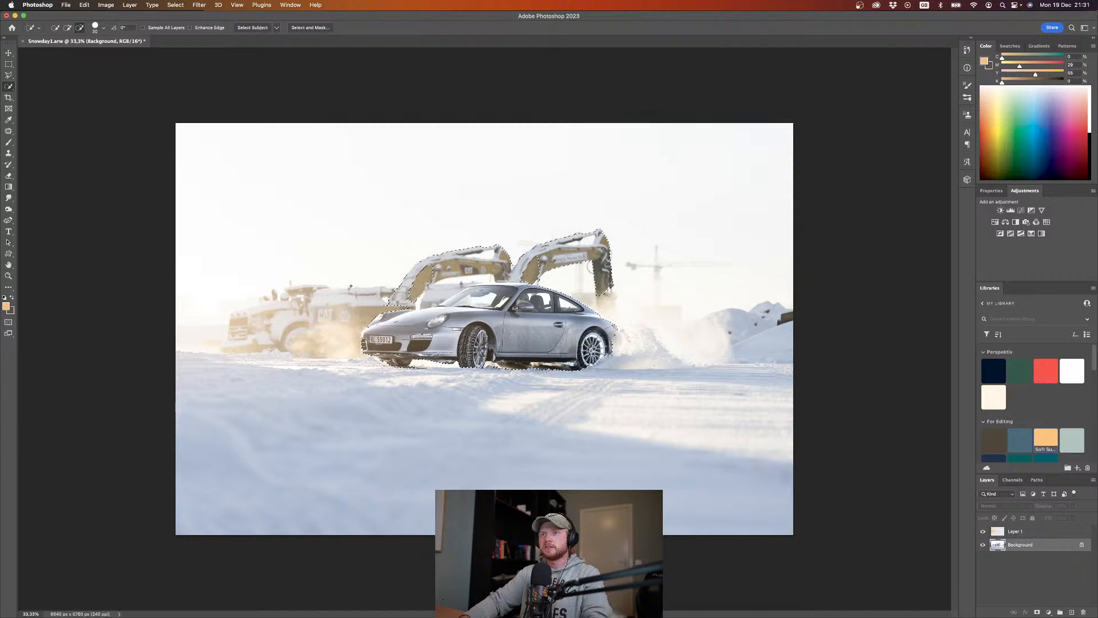
click(438, 294)
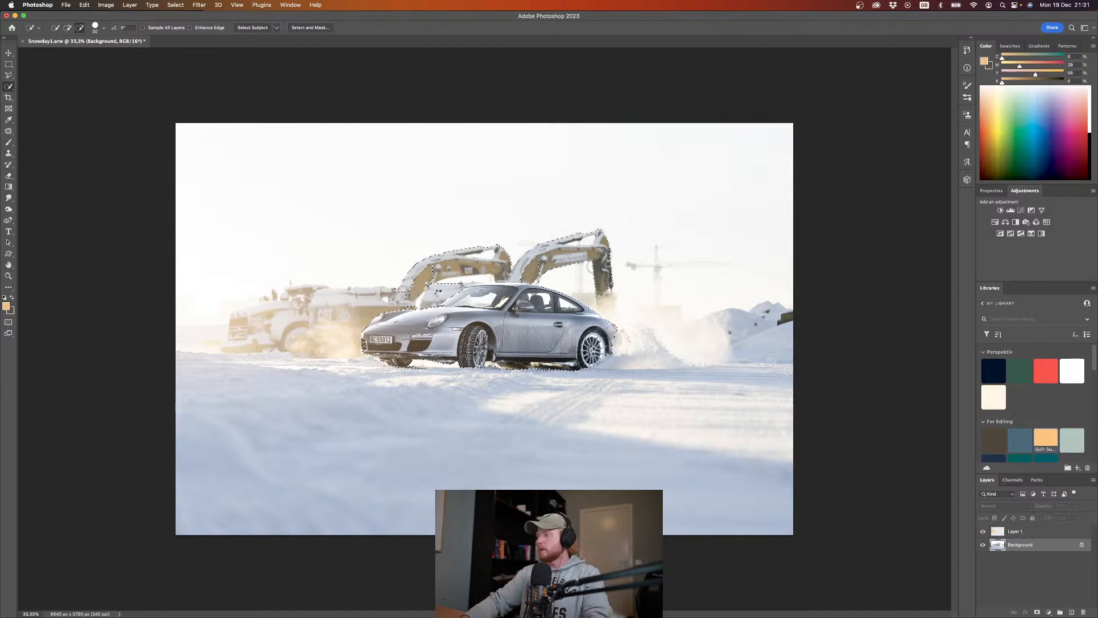
key(bracketright)
key(bracketright)
key(bracketright)
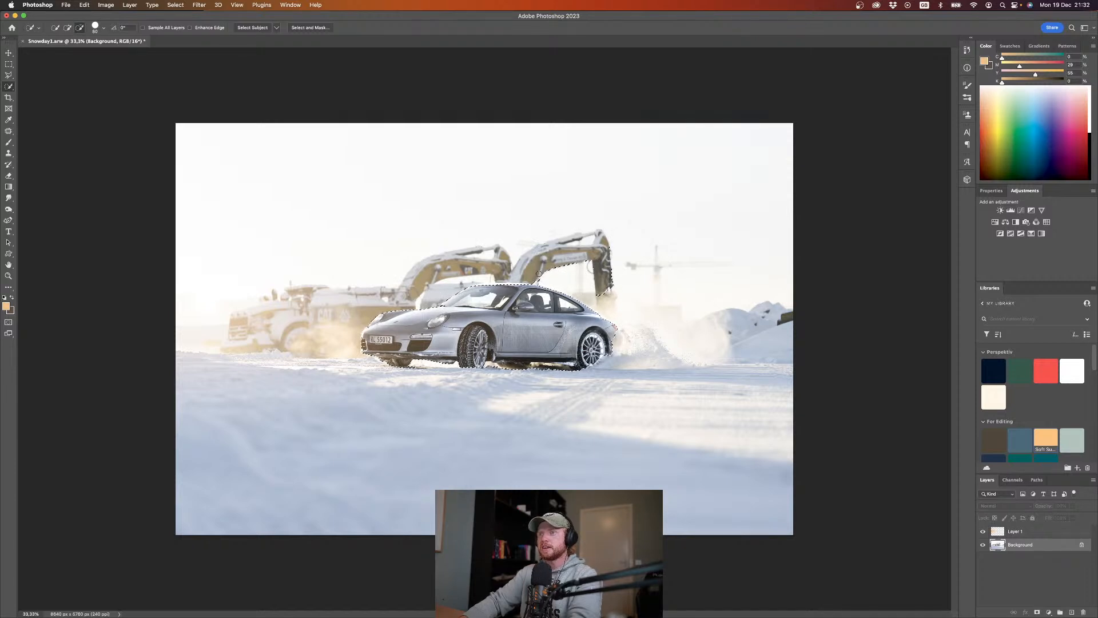
mouse_move(538, 274)
mouse_down()
mouse_move(635, 270)
mouse_move(610, 275)
mouse_up()
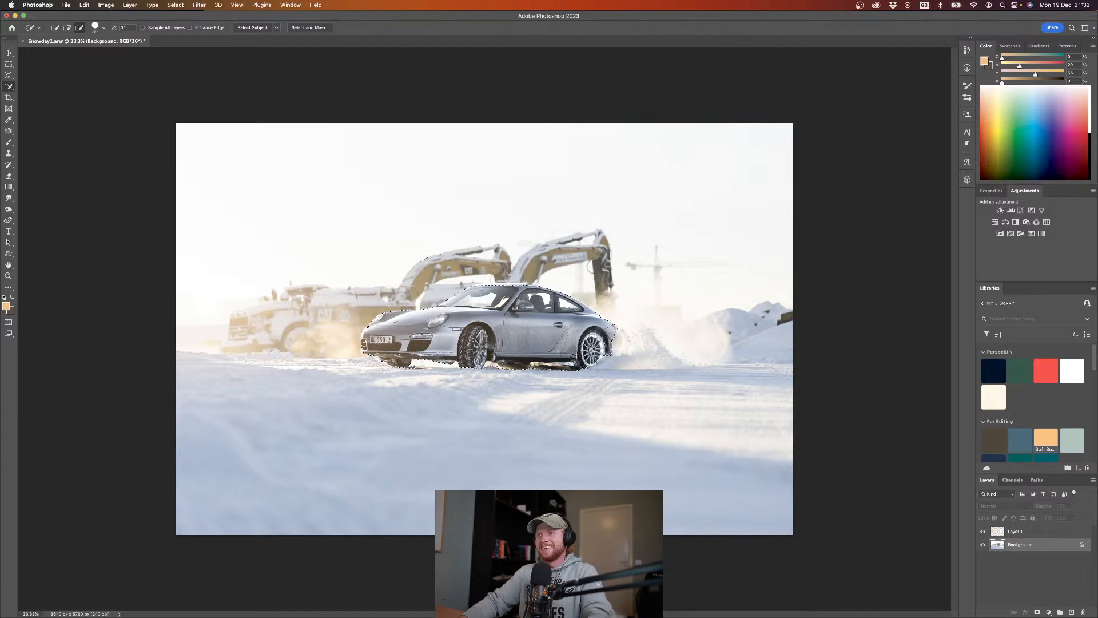
Step: Add an inverted mask to Layer 1 from the car selection so the glow is hidden over the car
click(1017, 533)
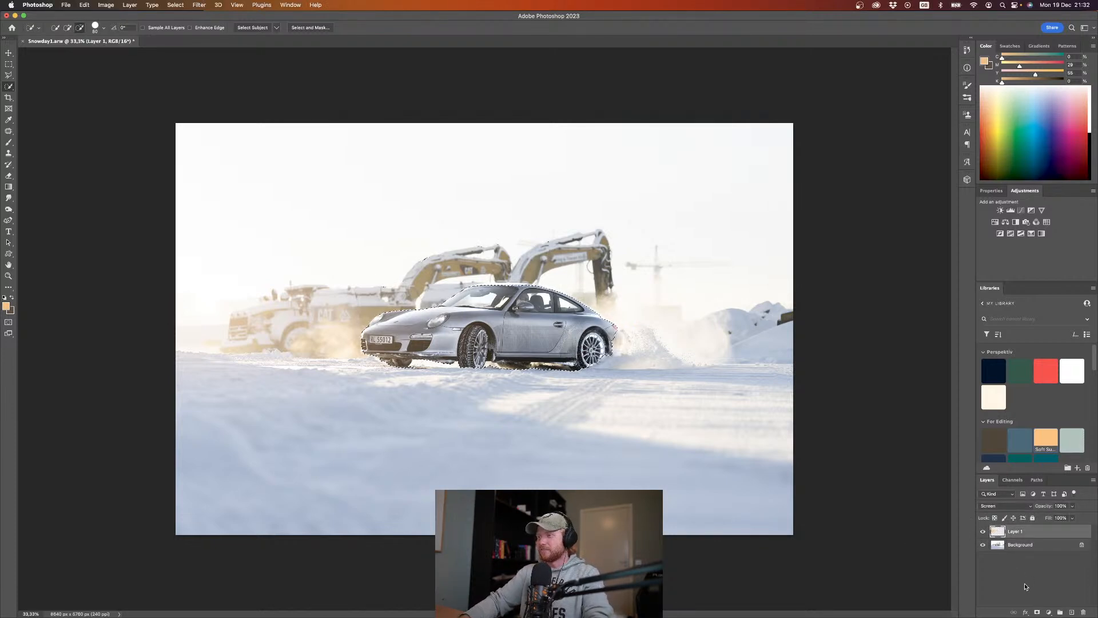
click(1037, 612)
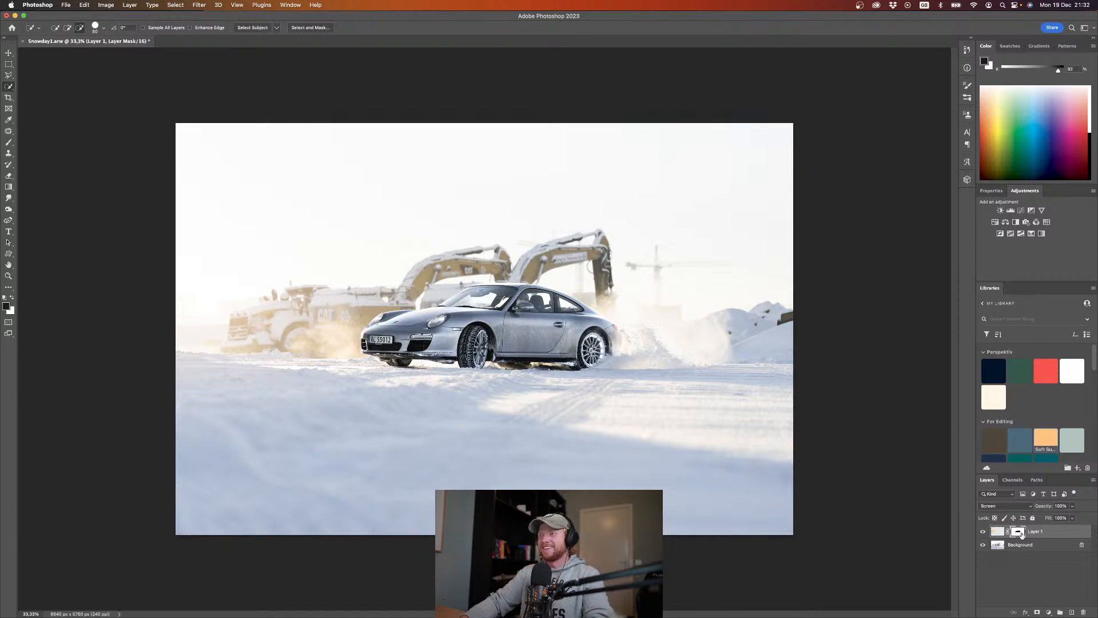
click(996, 533)
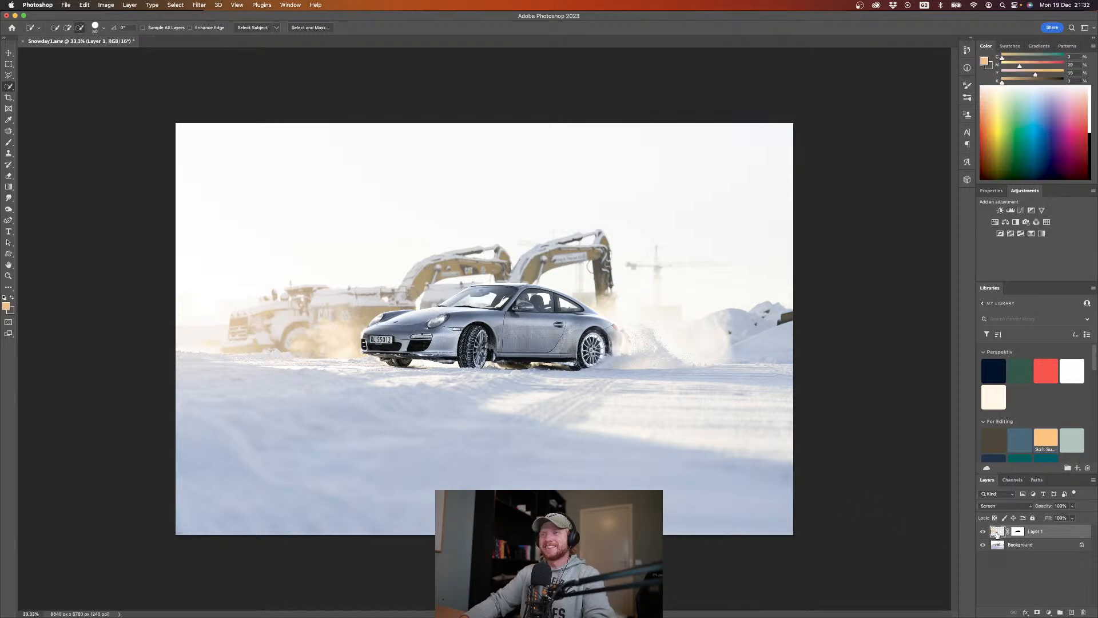
Step: Fill a new layer with the cold blue library colour and set its blend mode to Soft Light
click(1035, 573)
click(1071, 613)
key(g)
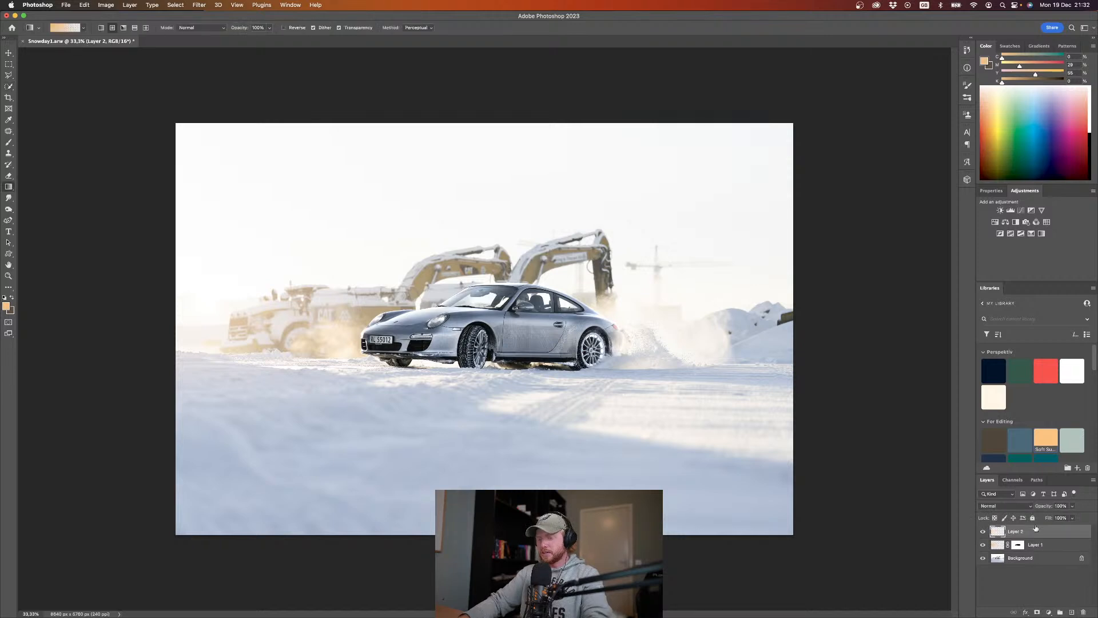
click(1021, 439)
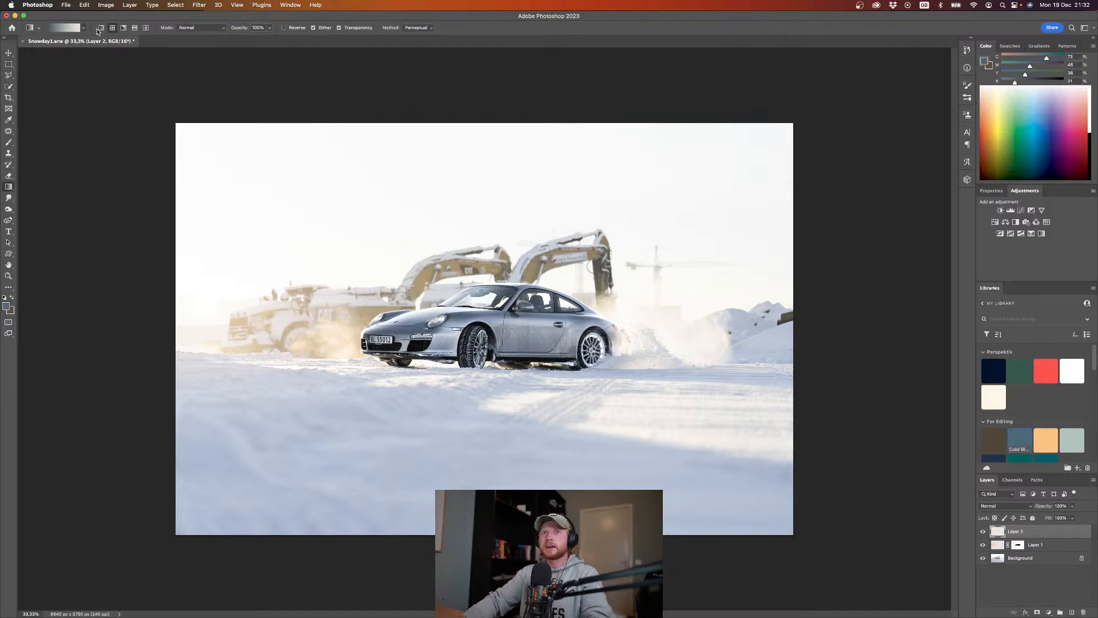
drag(147, 139, 690, 430)
click(1006, 505)
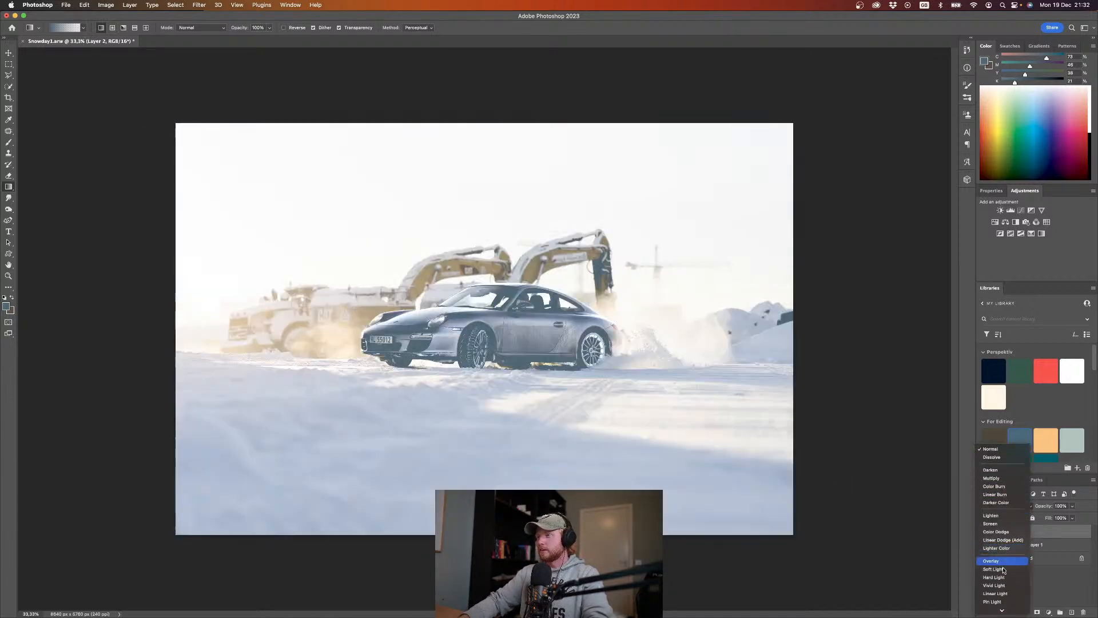
click(1004, 570)
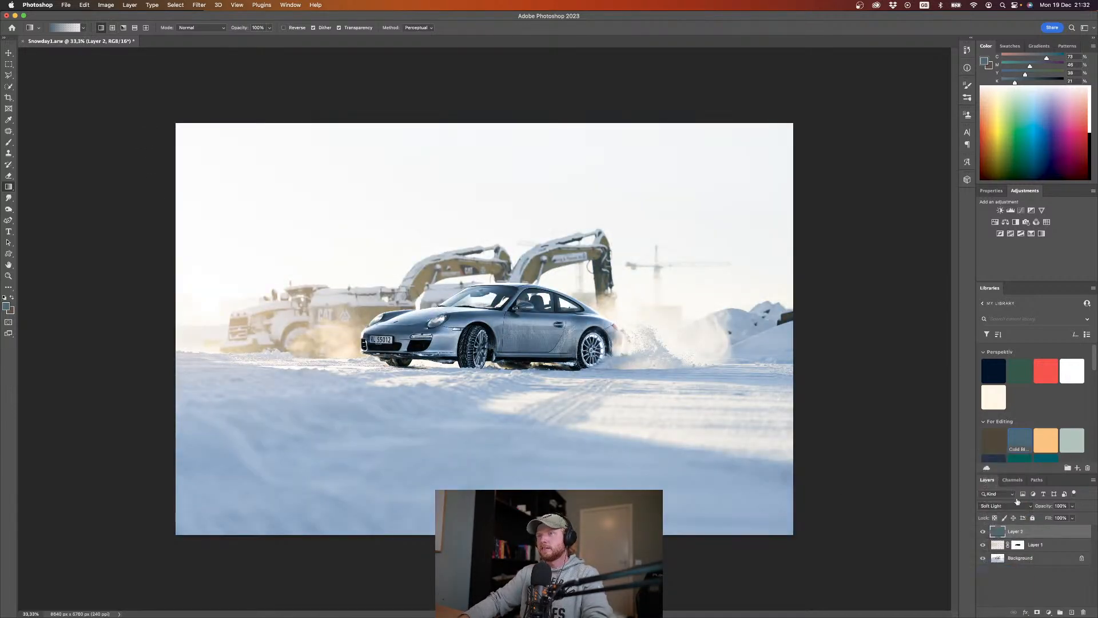
Step: Try the blue layer at 15% opacity and restore it to 100%
click(1059, 506)
text(15)
key(Return)
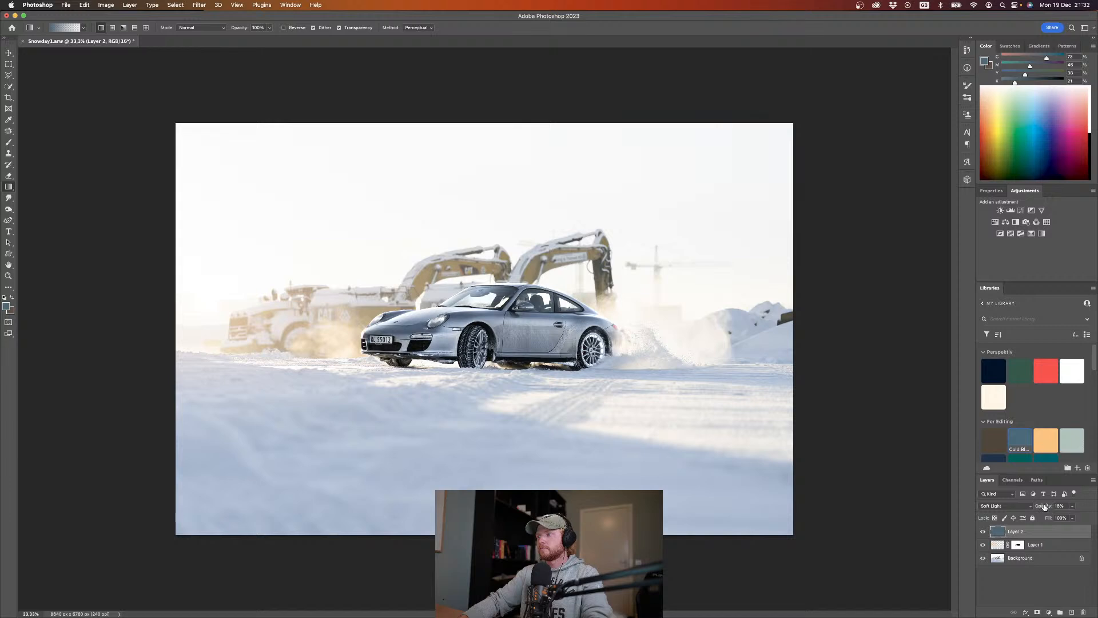
text(100)
key(Return)
Step: Add a mask to the blue layer and draw a vertical linear gradient on it, limiting the tint to the foreground snow
click(1038, 612)
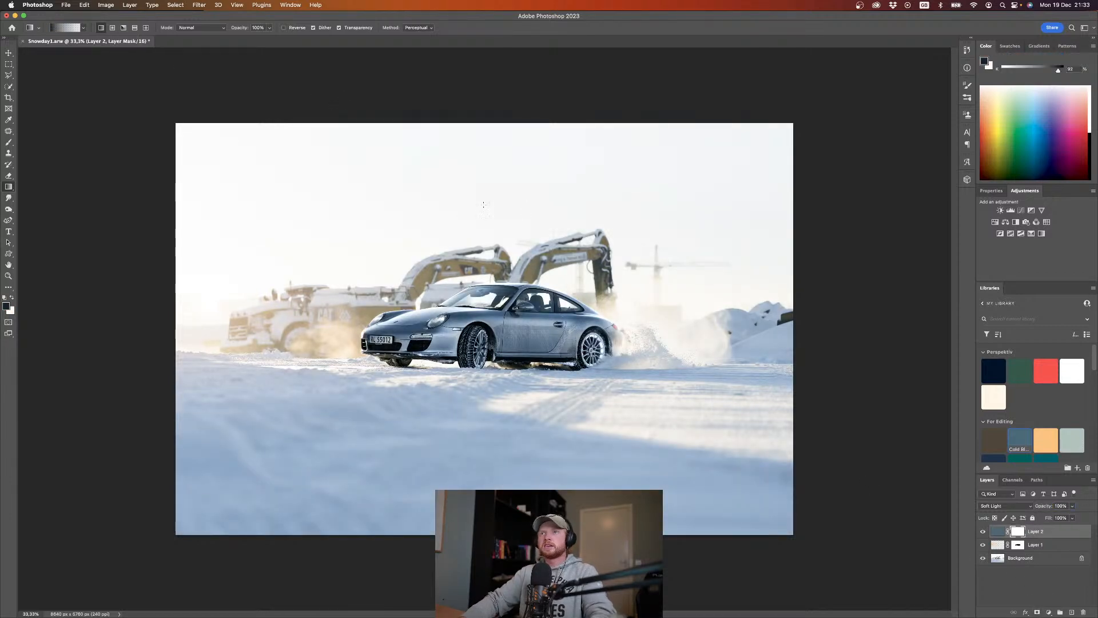
drag(499, 269, 498, 515)
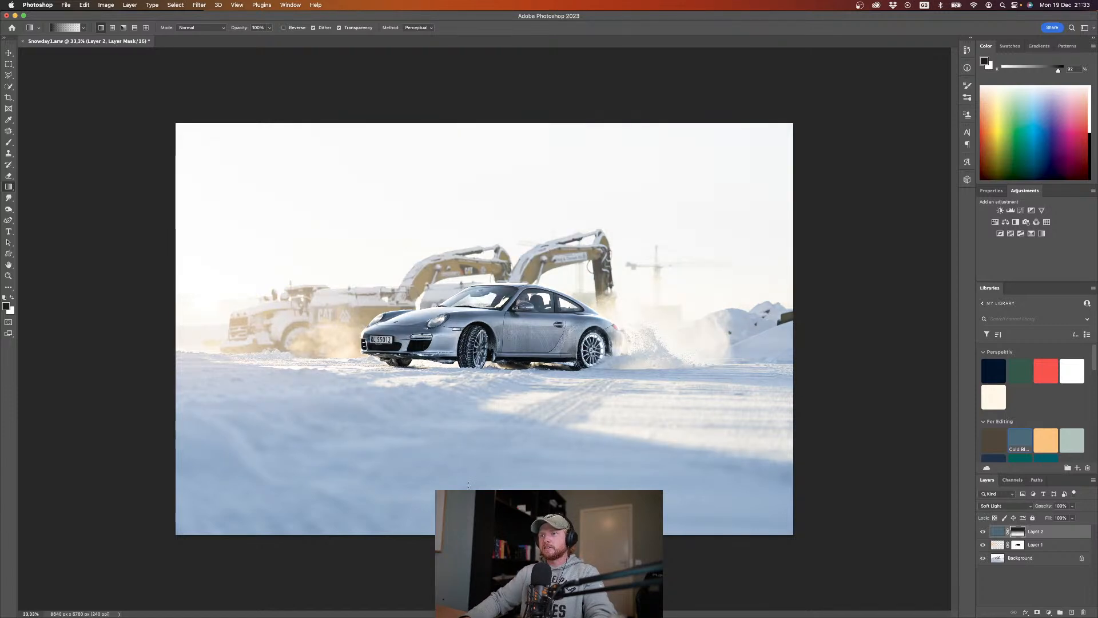
drag(504, 186, 505, 503)
mouse_move(532, 614)
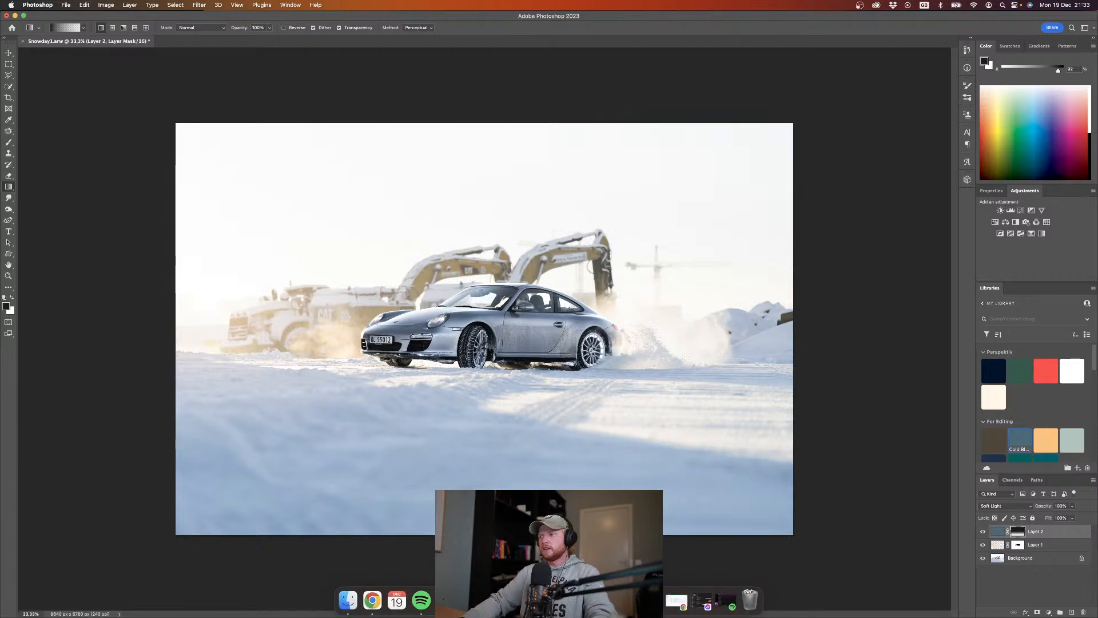
Step: Fade the orange glow out of the foreground snow with upward gradients on Layer 1's mask, and save the document
click(1017, 547)
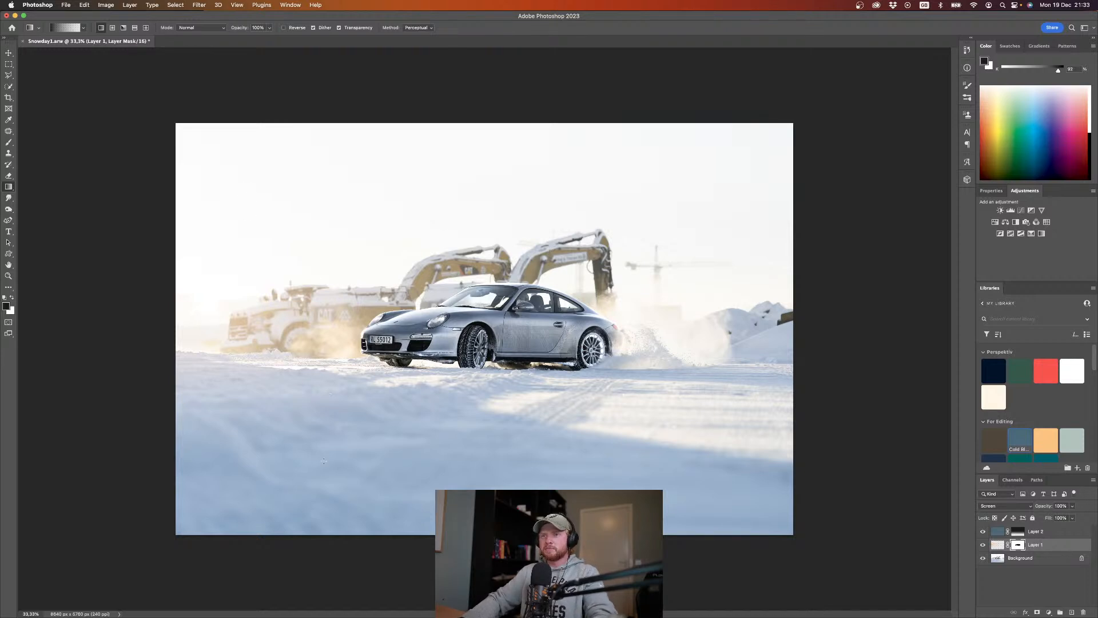
drag(324, 472, 324, 303)
drag(318, 427, 317, 310)
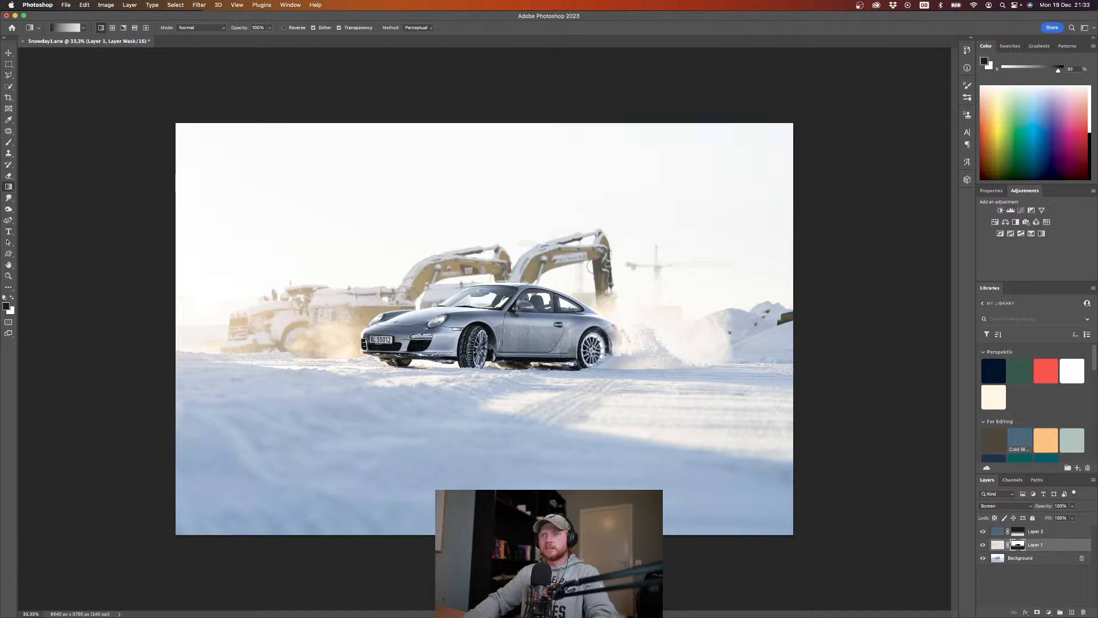
drag(337, 411, 337, 330)
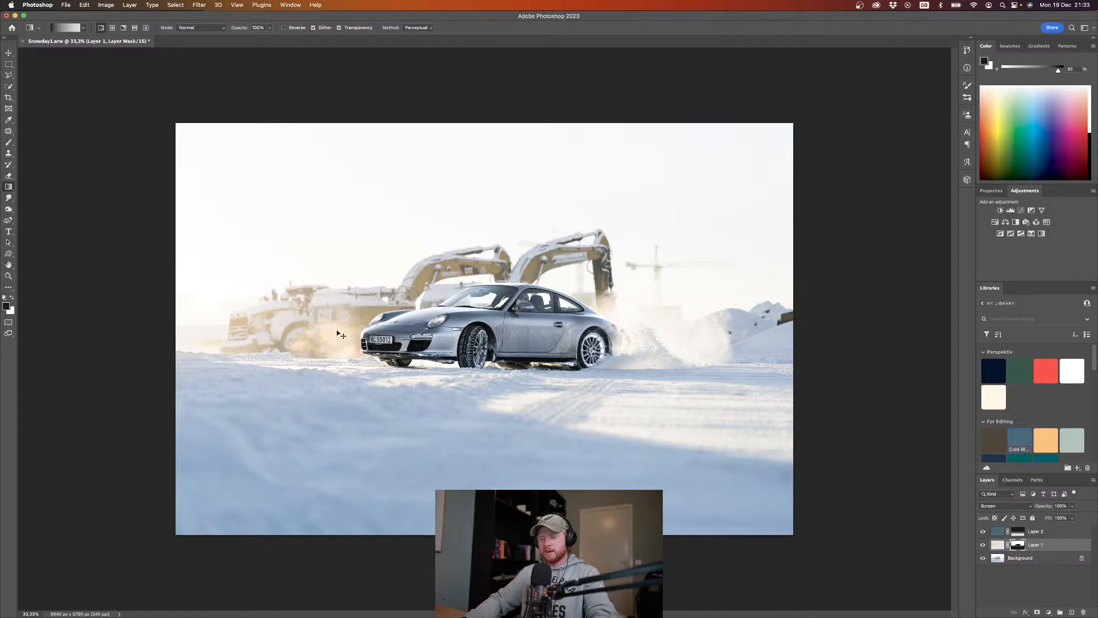
key(super+s)
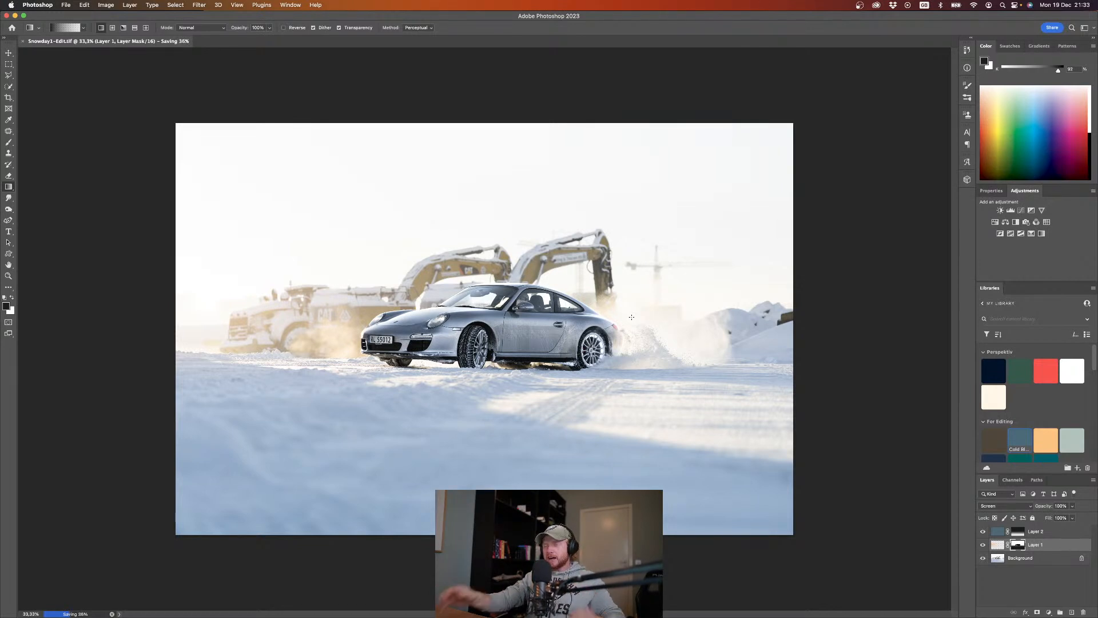
Step: On a new layer, draw a cold blue gradient down from above the sky's upper right corner and reduce the layer's opacity to 27%
click(1072, 613)
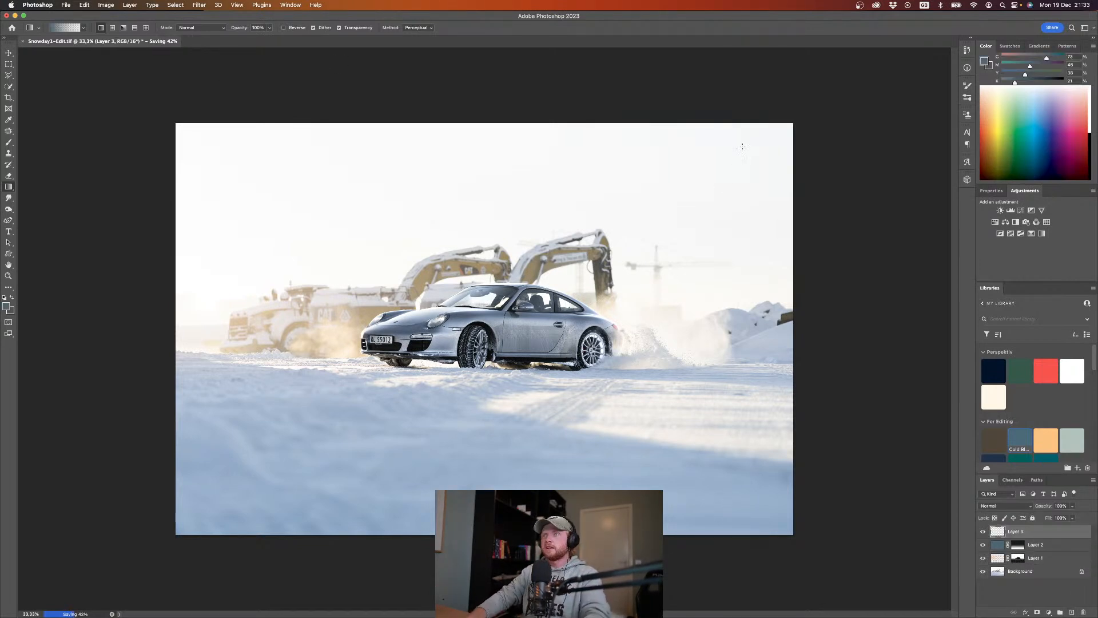
drag(741, 135, 704, 363)
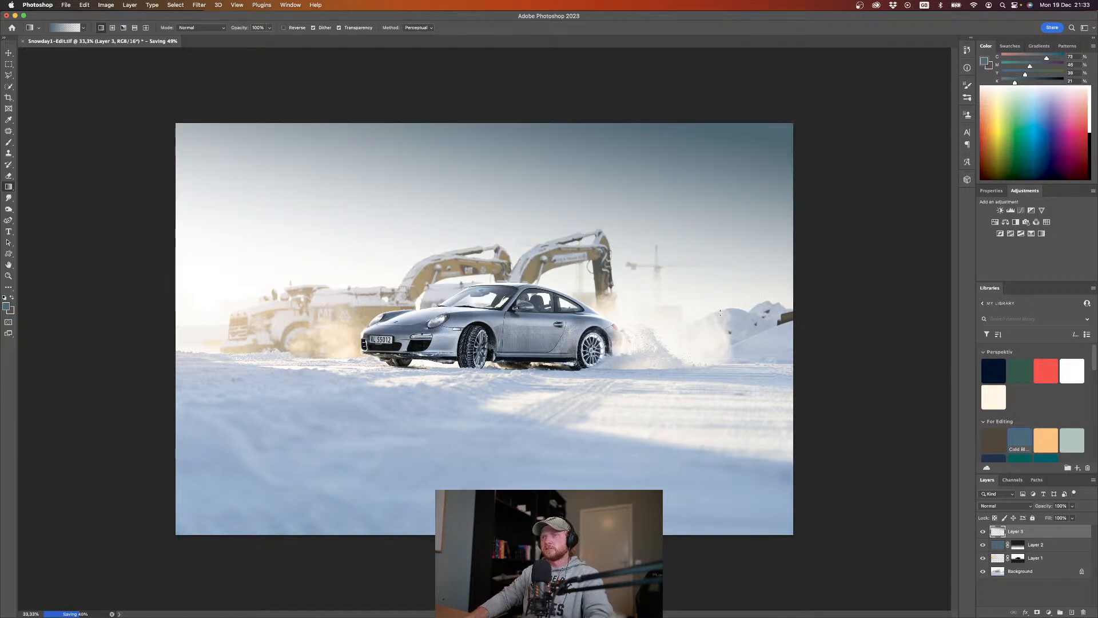
key(super+z)
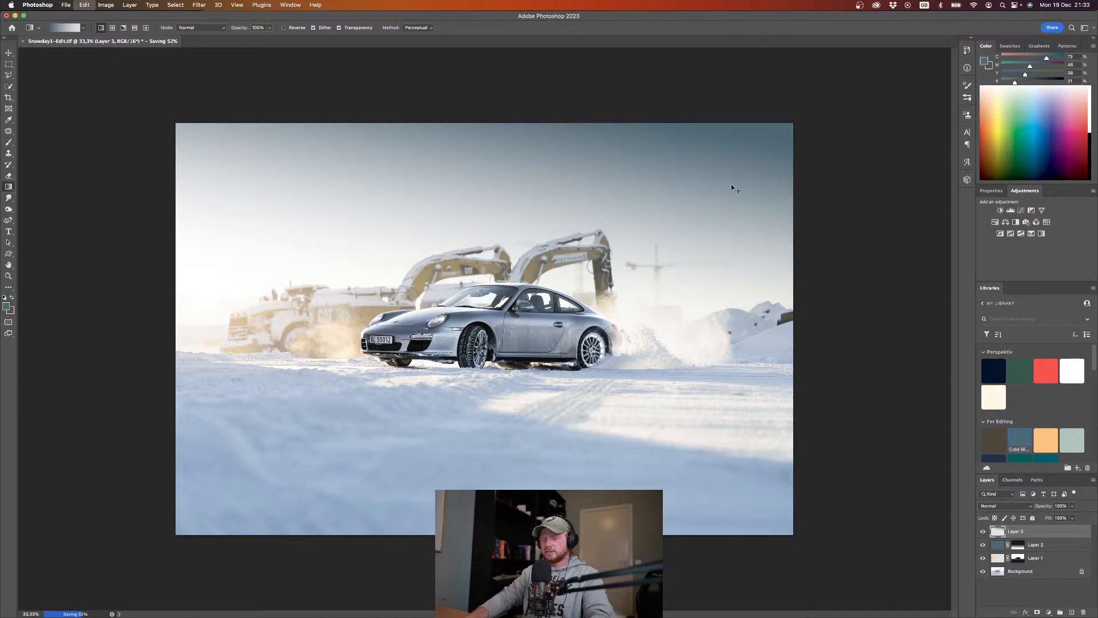
drag(745, 95, 712, 315)
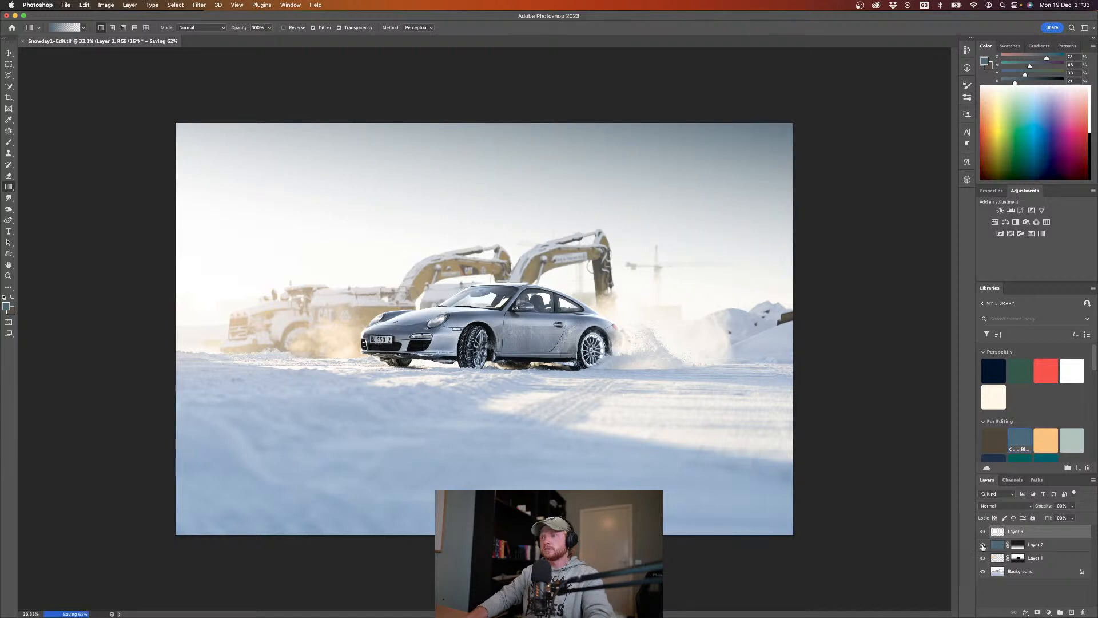
mouse_move(1045, 508)
mouse_down()
mouse_move(1034, 512)
mouse_move(1051, 509)
mouse_up()
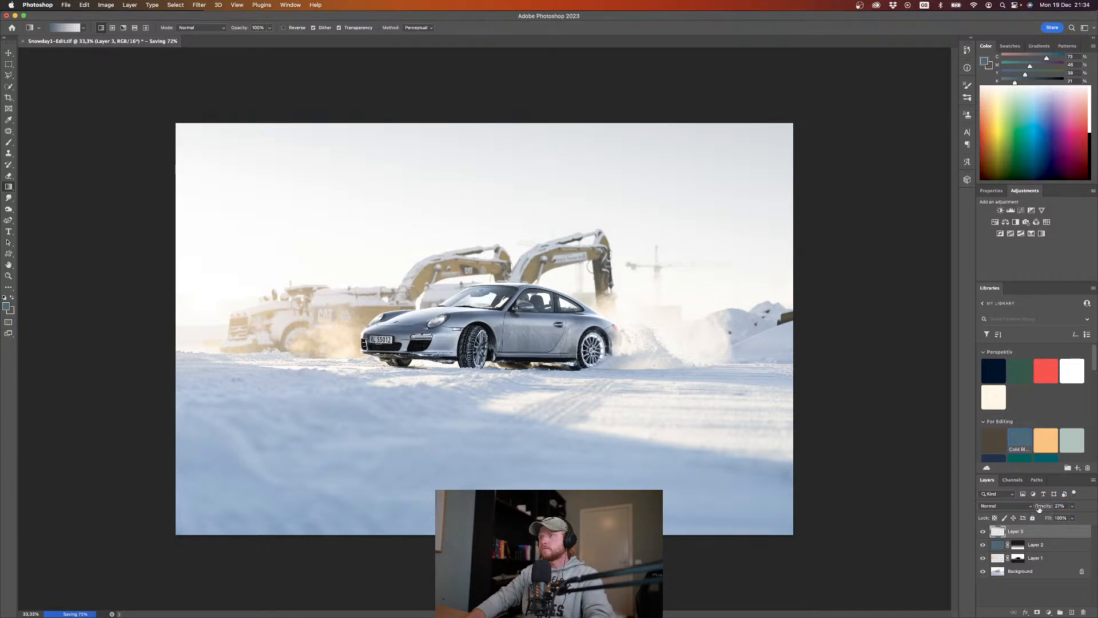
Step: Try Layer 3's sky gradient at 20% opacity, compare the photo with it hidden, and delete the layer
drag(1039, 509, 1032, 510)
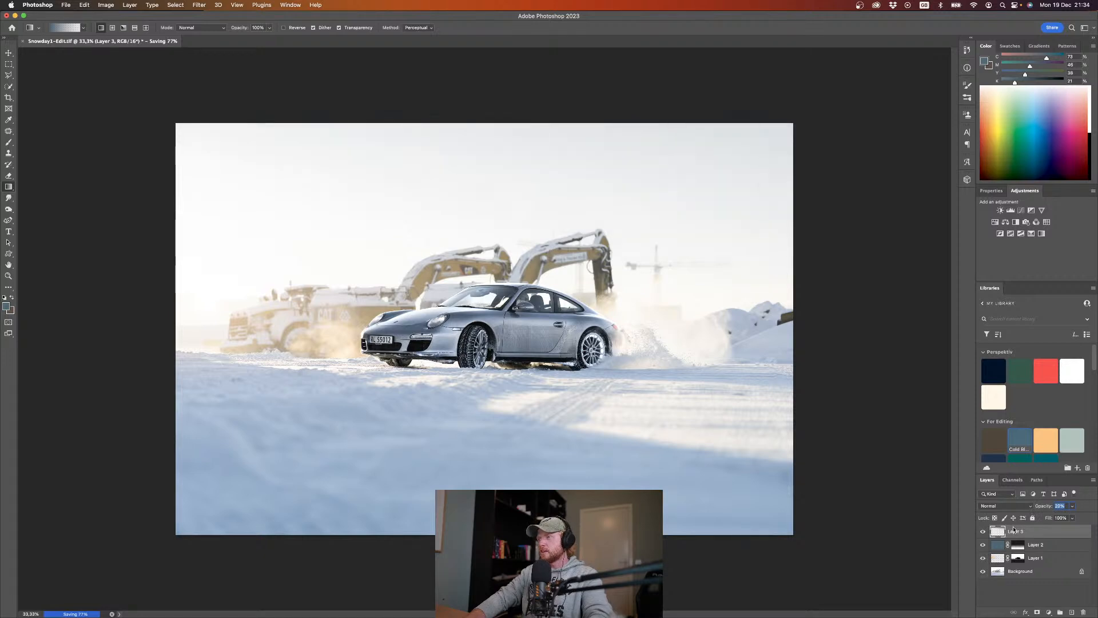
click(983, 532)
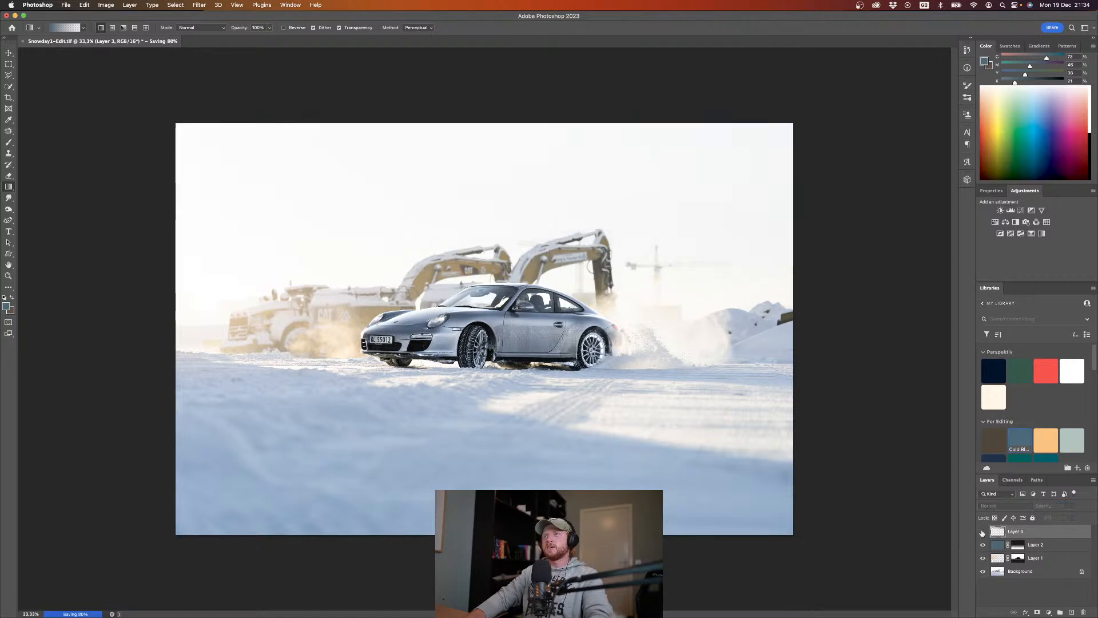
key(BackSpace)
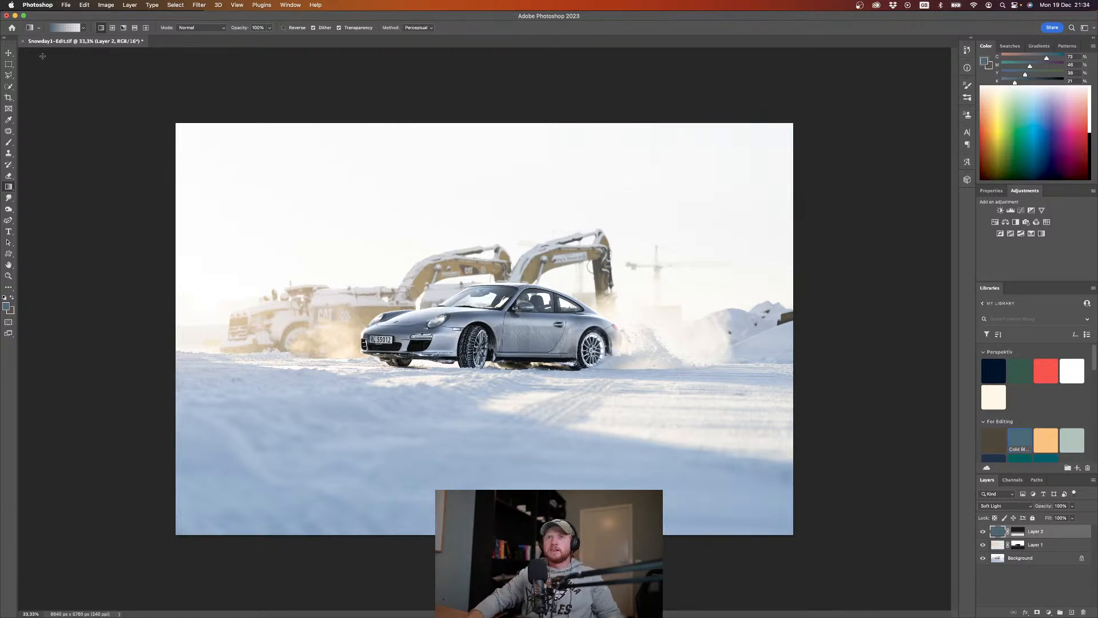
Step: Close the Snowday1-Edit.tif document without saving the latest changes
click(24, 42)
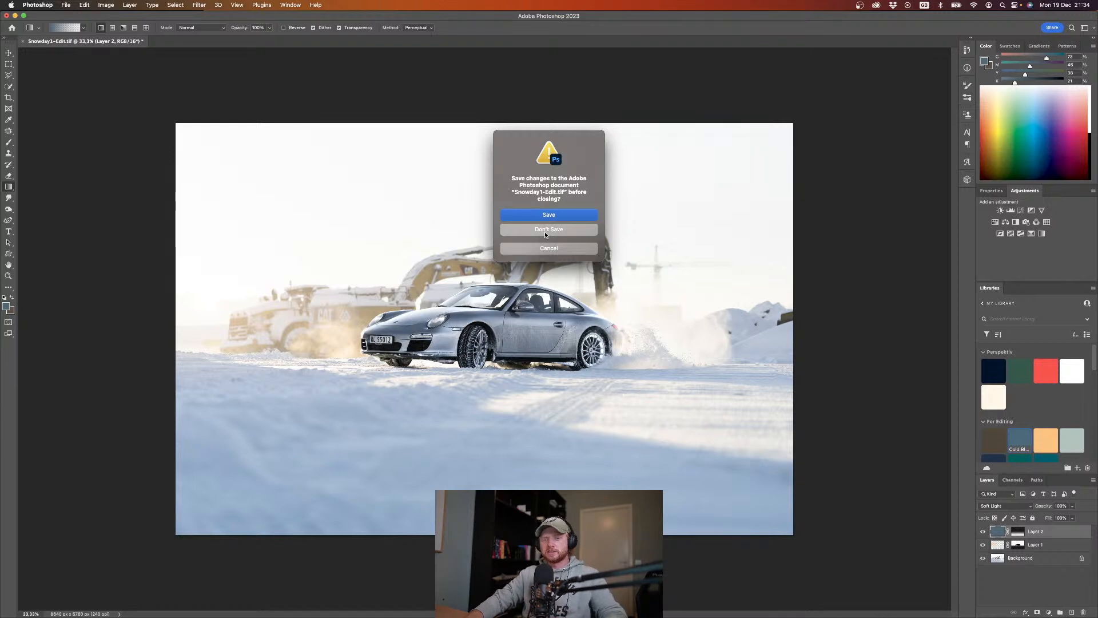
click(547, 234)
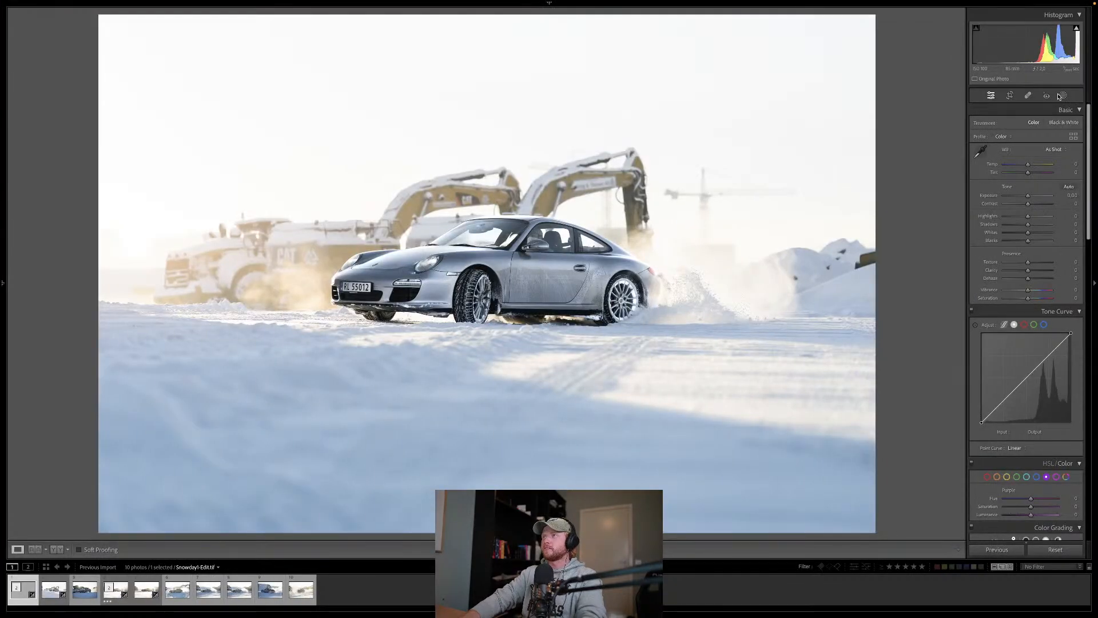
Step: In Lightroom, brighten the foreground snow with an upward linear gradient mask at 1.81 exposure, and rate the photo three stars
click(1063, 94)
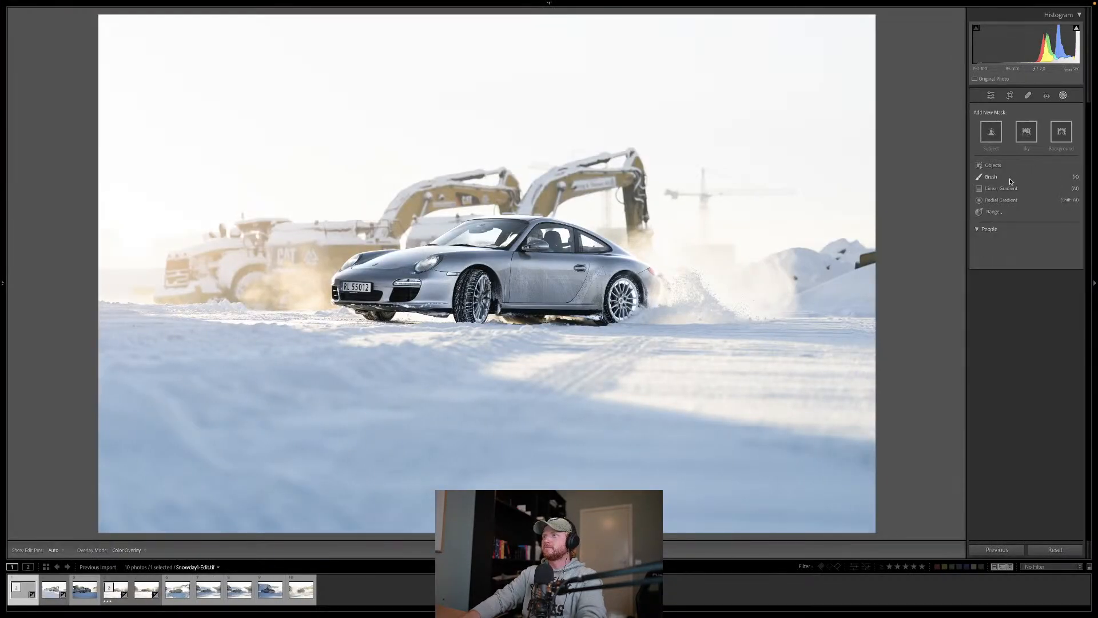
click(1010, 188)
drag(1030, 187, 1037, 187)
drag(785, 525, 759, 236)
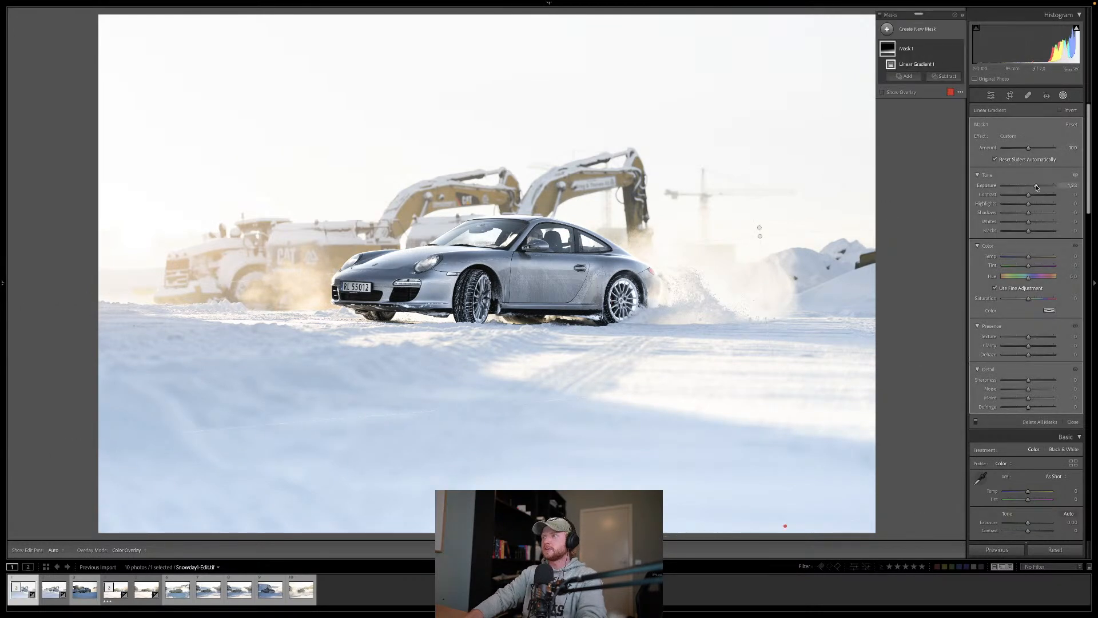
drag(1036, 187, 1039, 188)
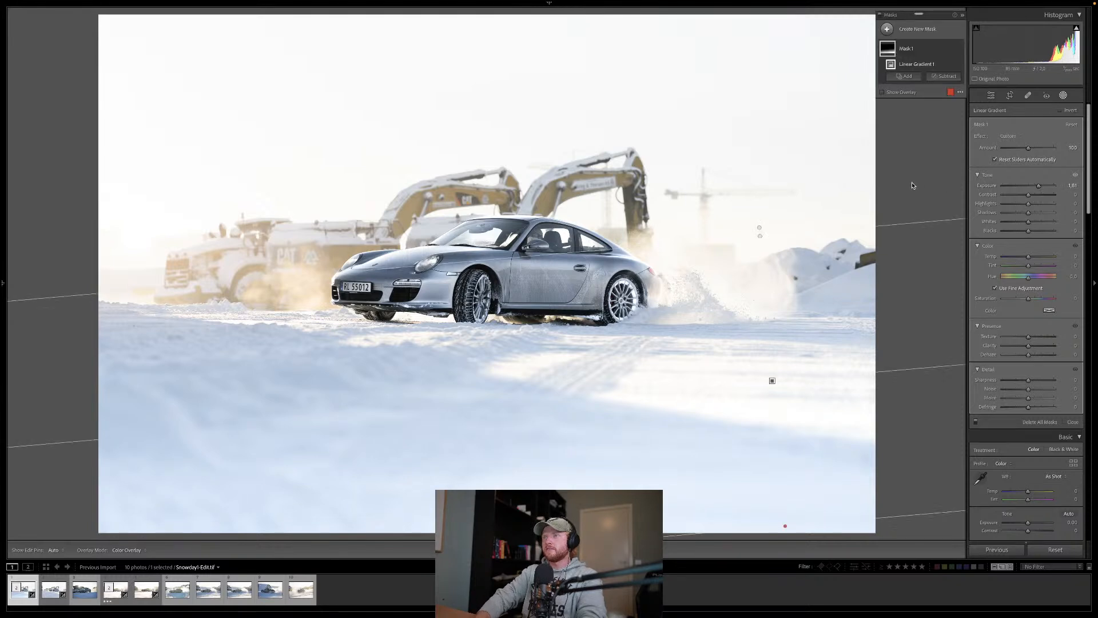
key(Escape)
key(3)
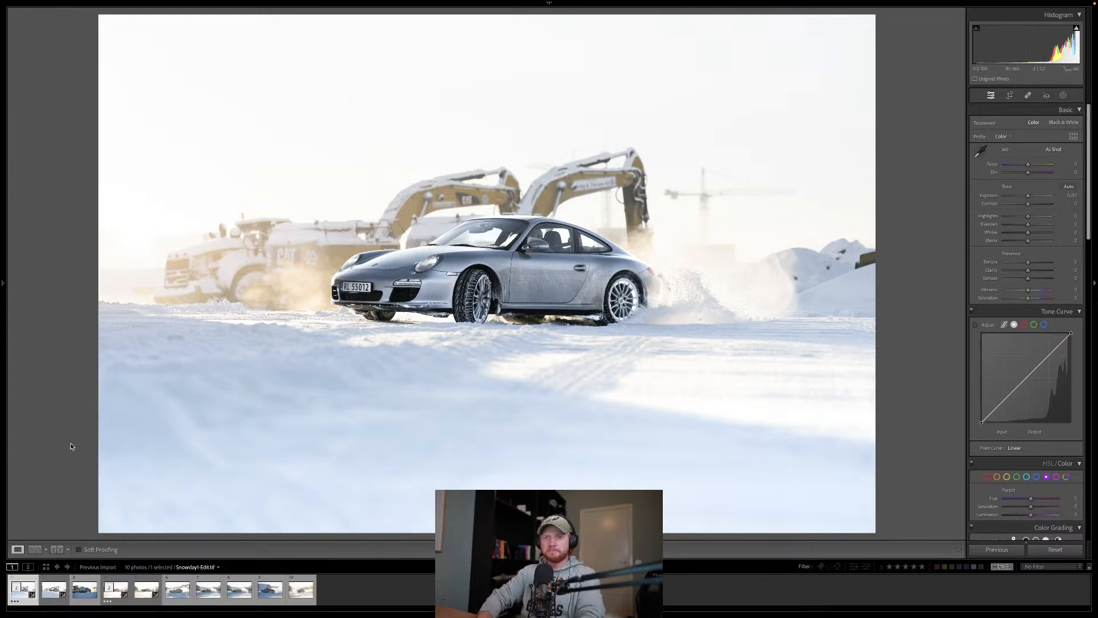
Step: Copy the develop settings from the original Snowday1 raw photo
key(Right)
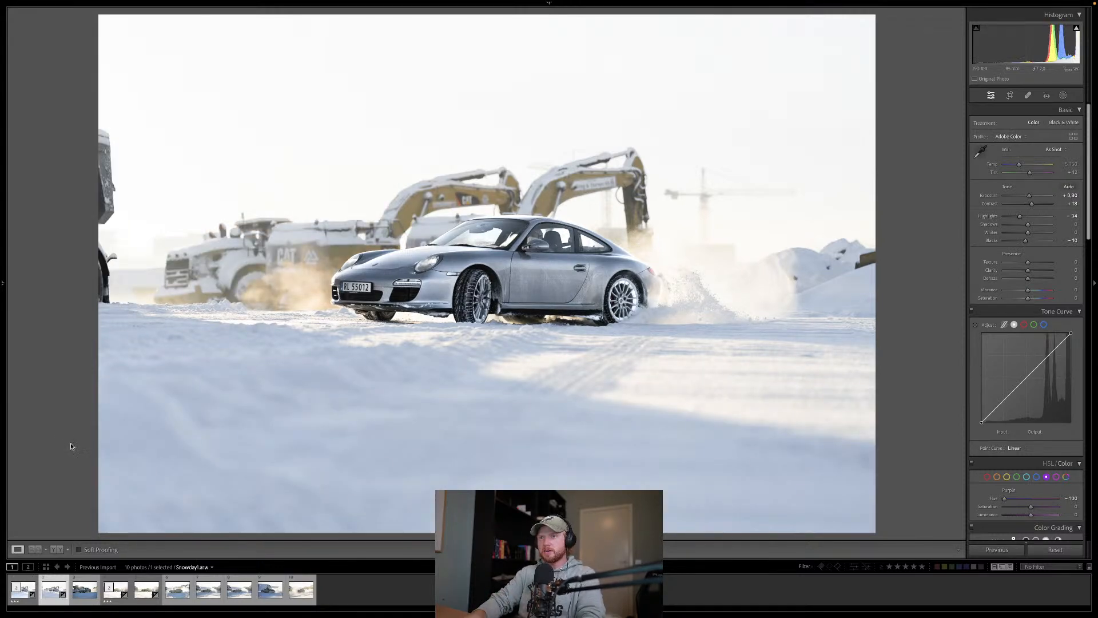
key(super+shift+c)
key(Return)
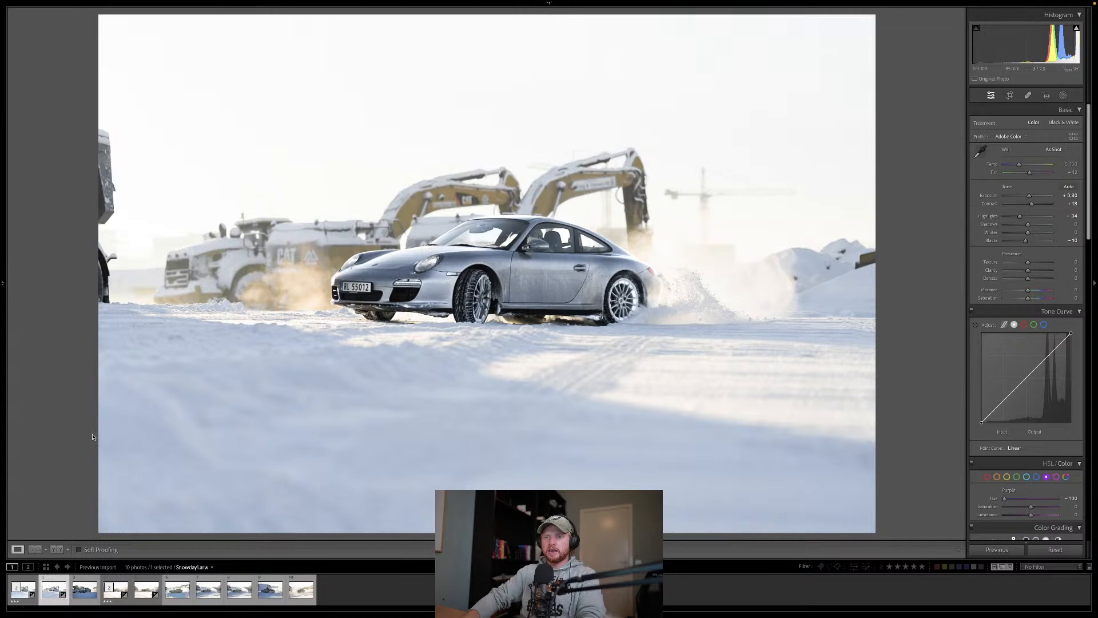
Step: Crop the Snowday7 photo to a vertical frame around the car's rear and the snow spray
click(273, 597)
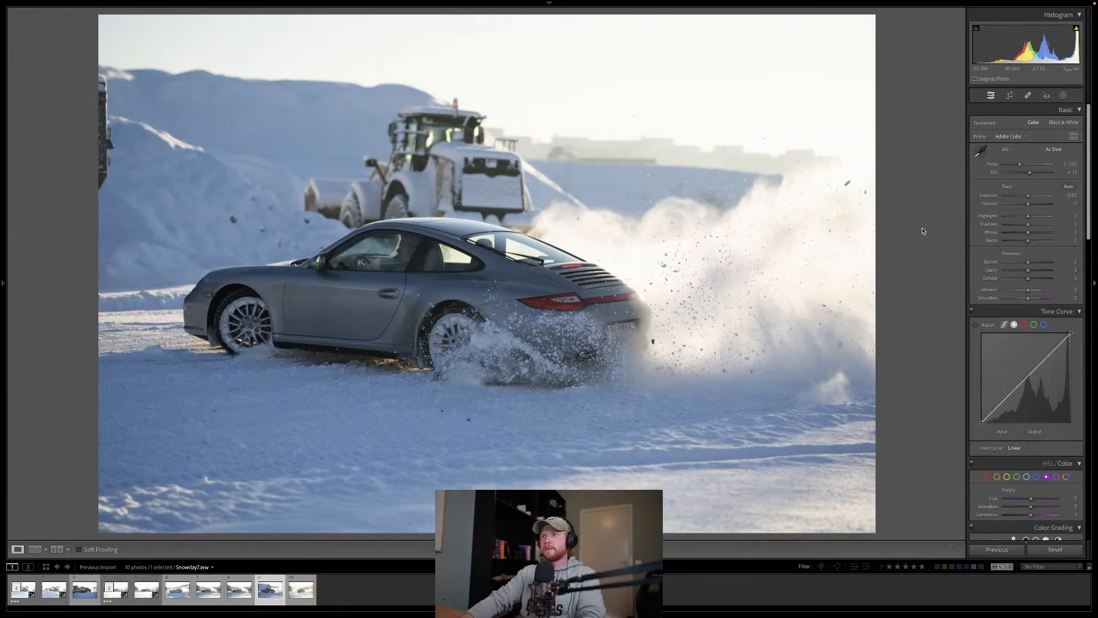
key(r)
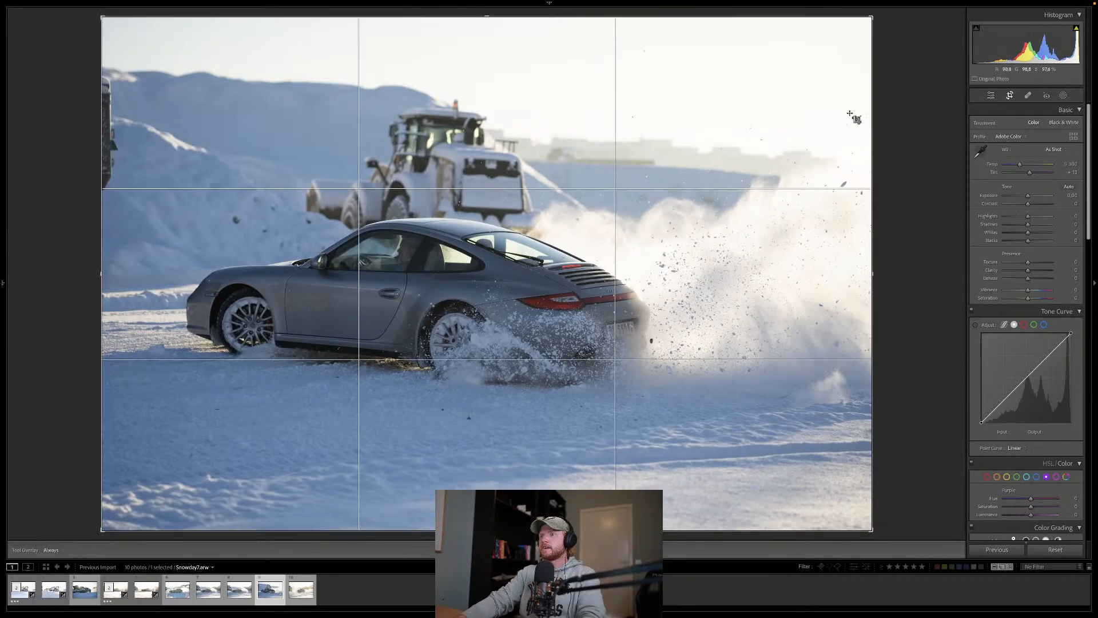
drag(872, 17, 578, 2)
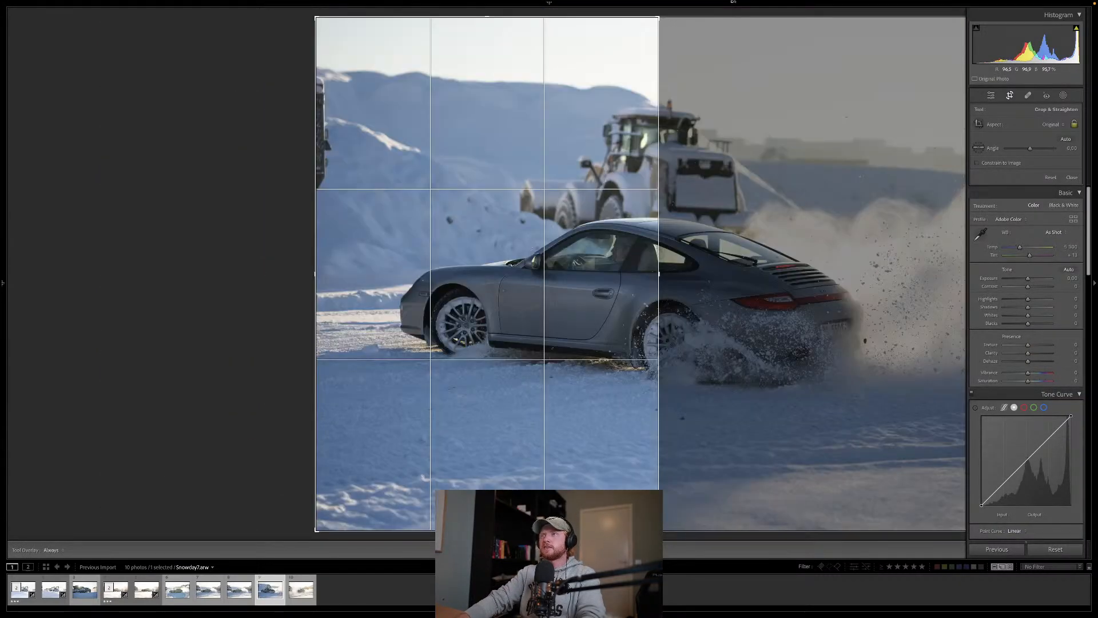
drag(423, 153, 258, 146)
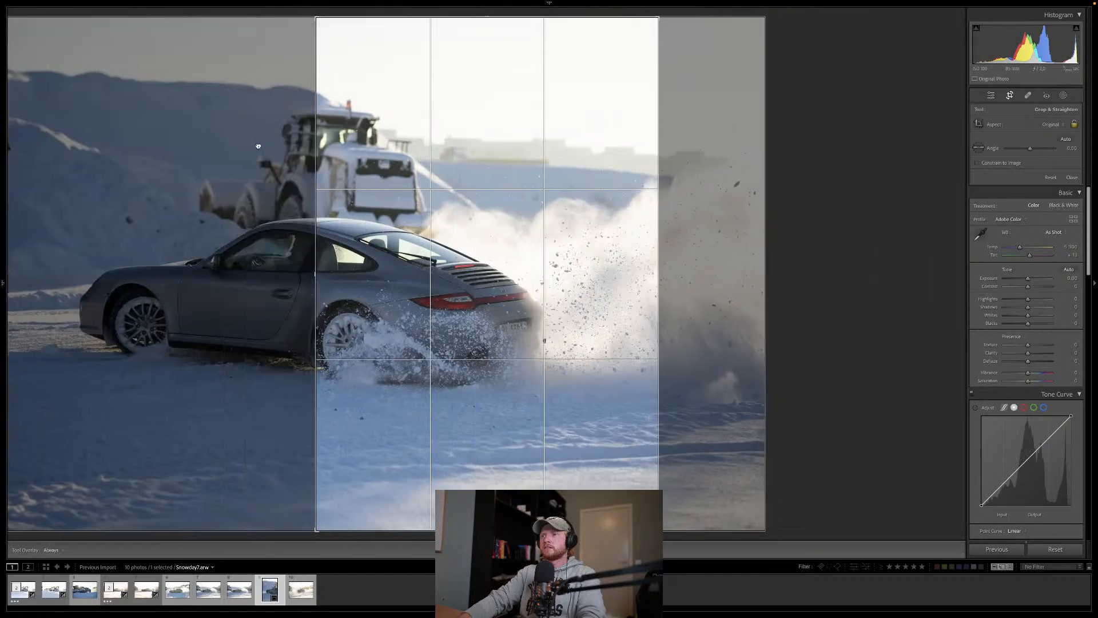
key(Return)
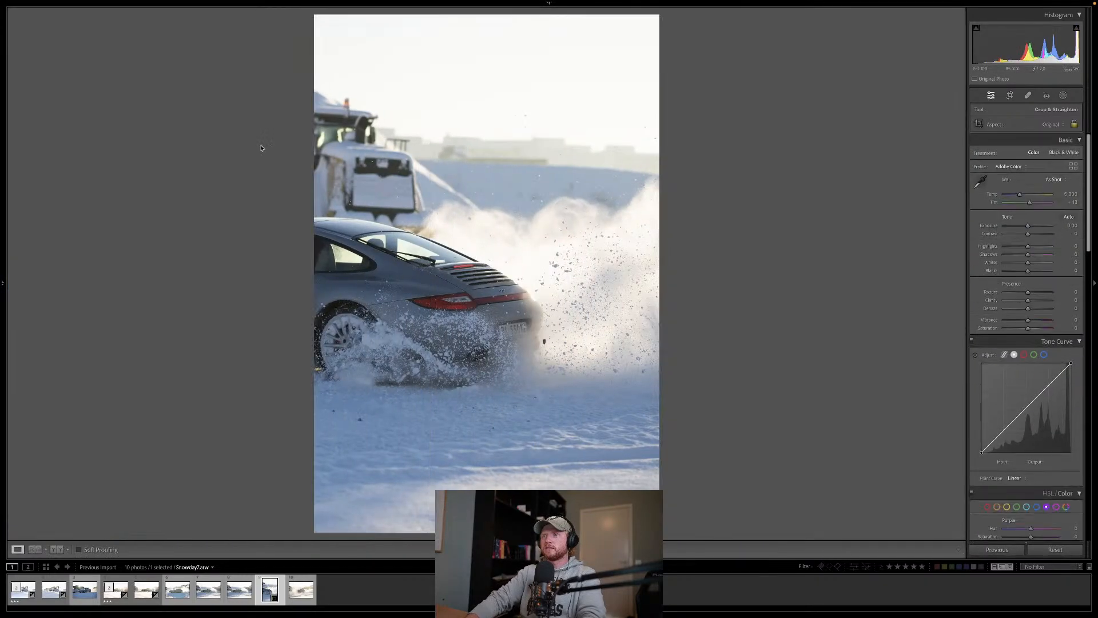
click(1010, 96)
mouse_move(558, 130)
mouse_down()
mouse_move(592, 128)
mouse_move(574, 131)
mouse_up()
key(Return)
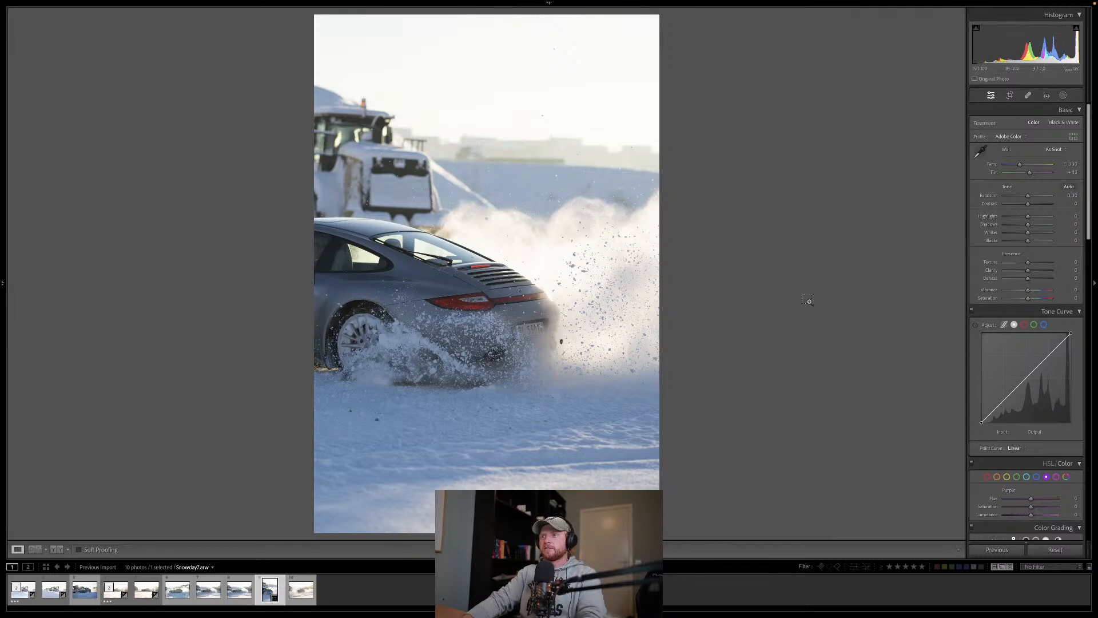
Step: Paste the copied develop settings, set exposure to +0.60 and contrast to +37, and reset clarity after trying it higher
key(super+shift+v)
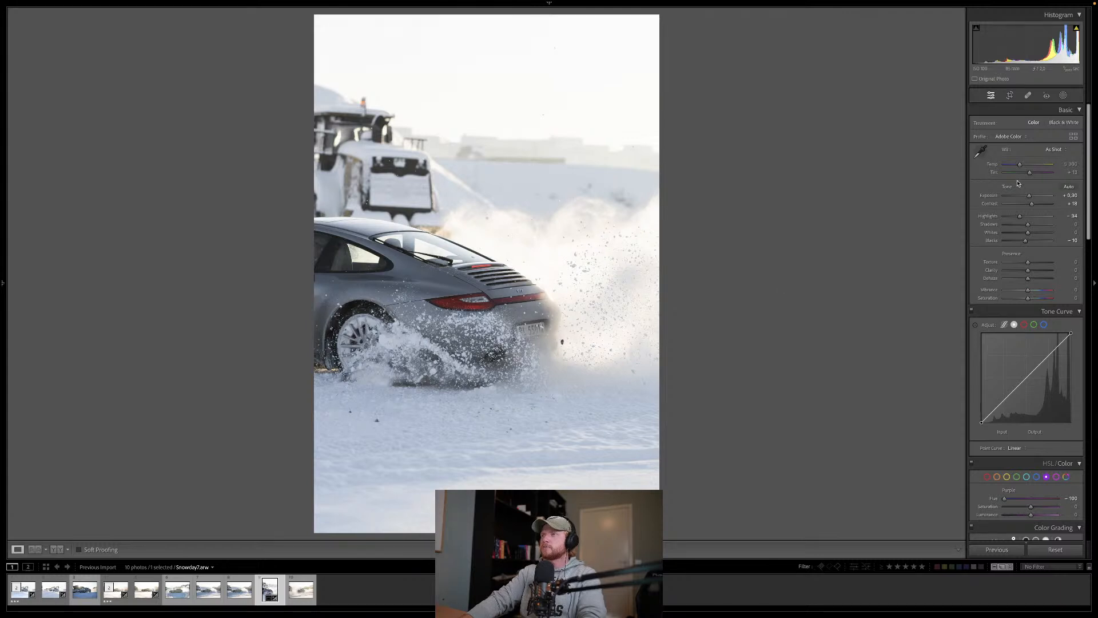
drag(1030, 196, 1032, 197)
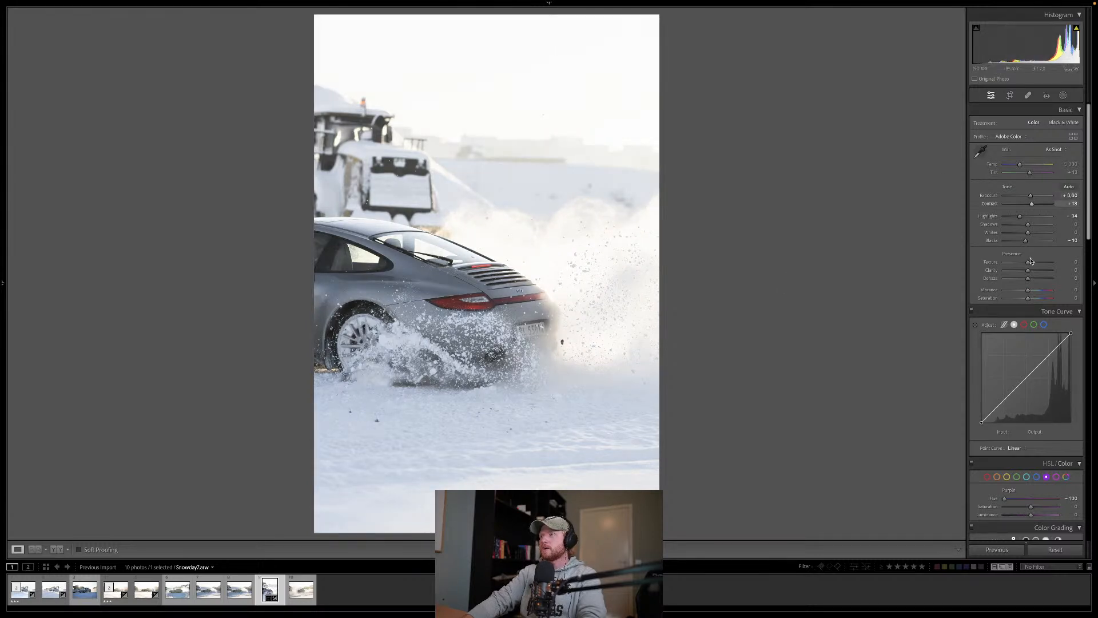
drag(1028, 271, 1034, 271)
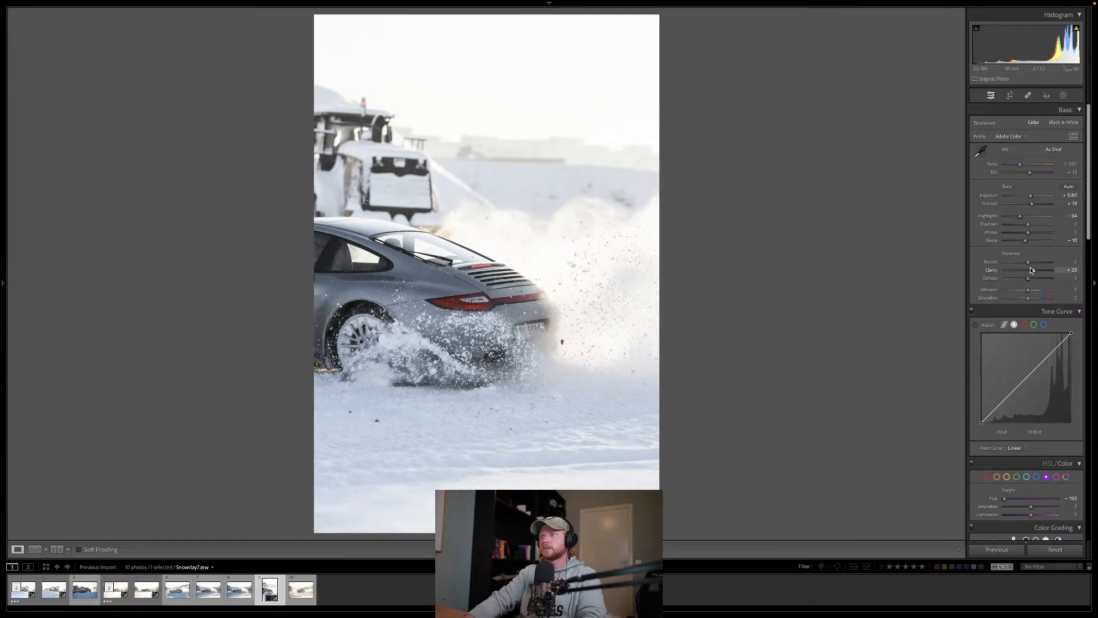
double_click(1032, 269)
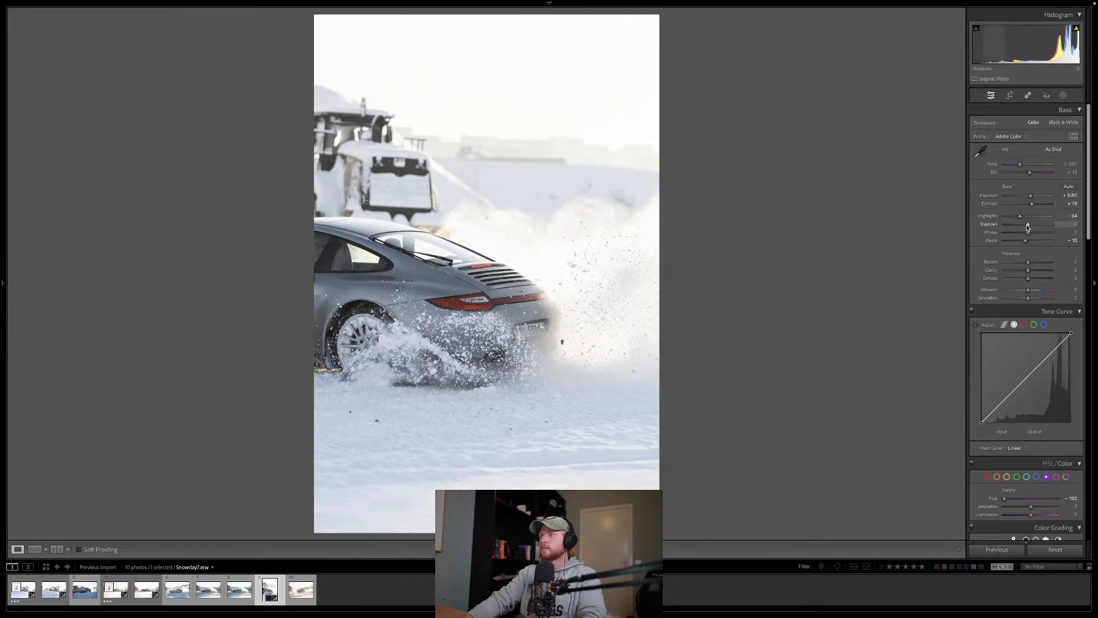
drag(1031, 204, 1036, 205)
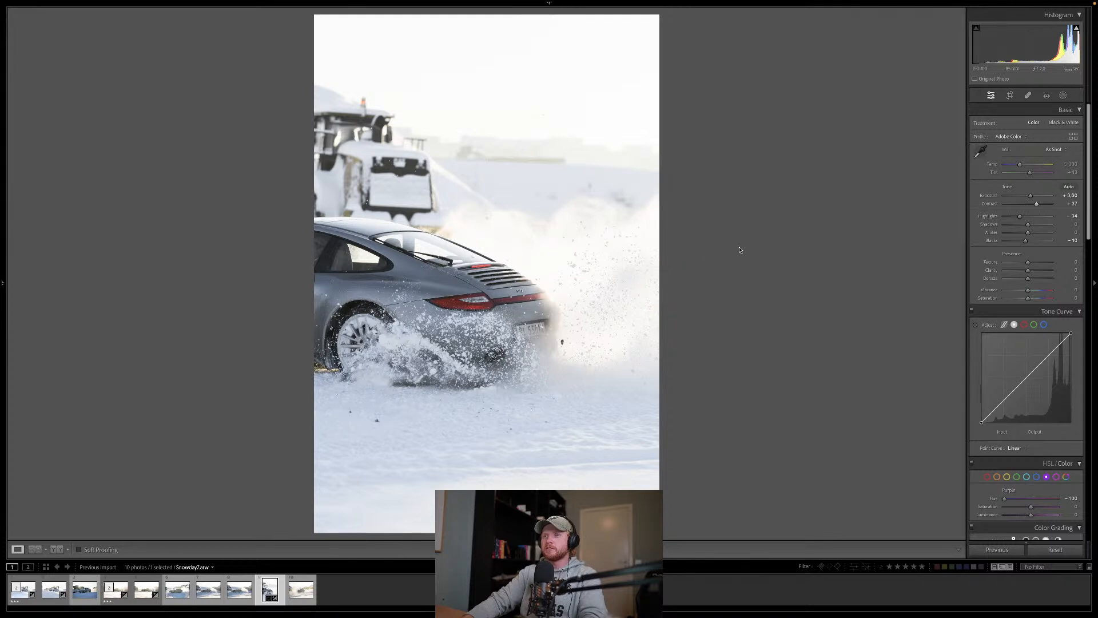
Step: Try shifting the vertical crop to include more of the car, and undo the shift
click(1011, 96)
drag(448, 323, 469, 323)
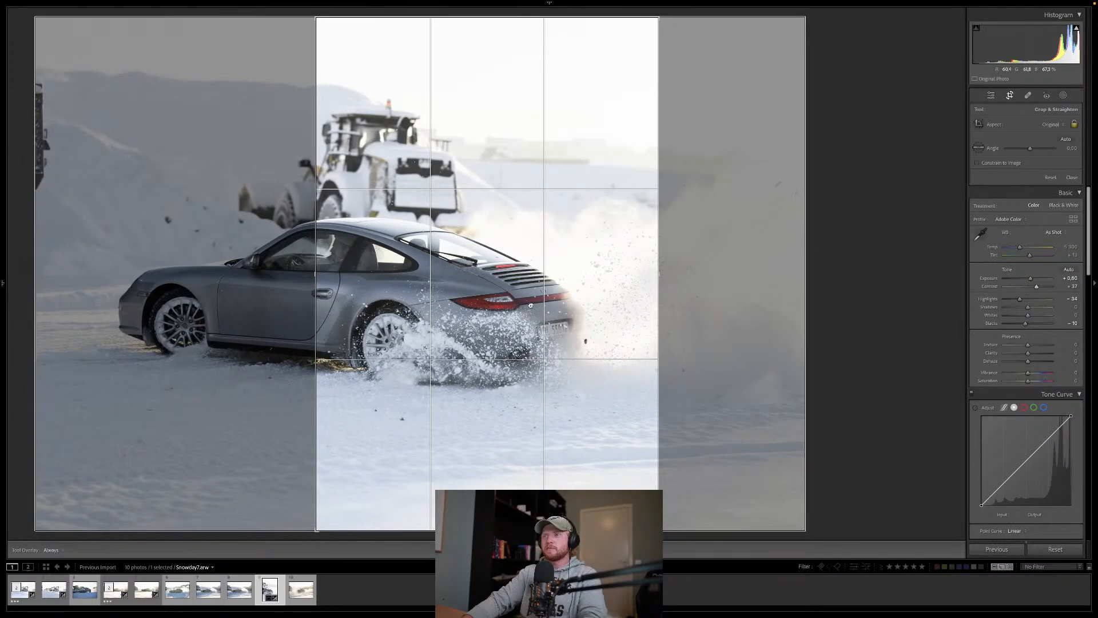
key(Return)
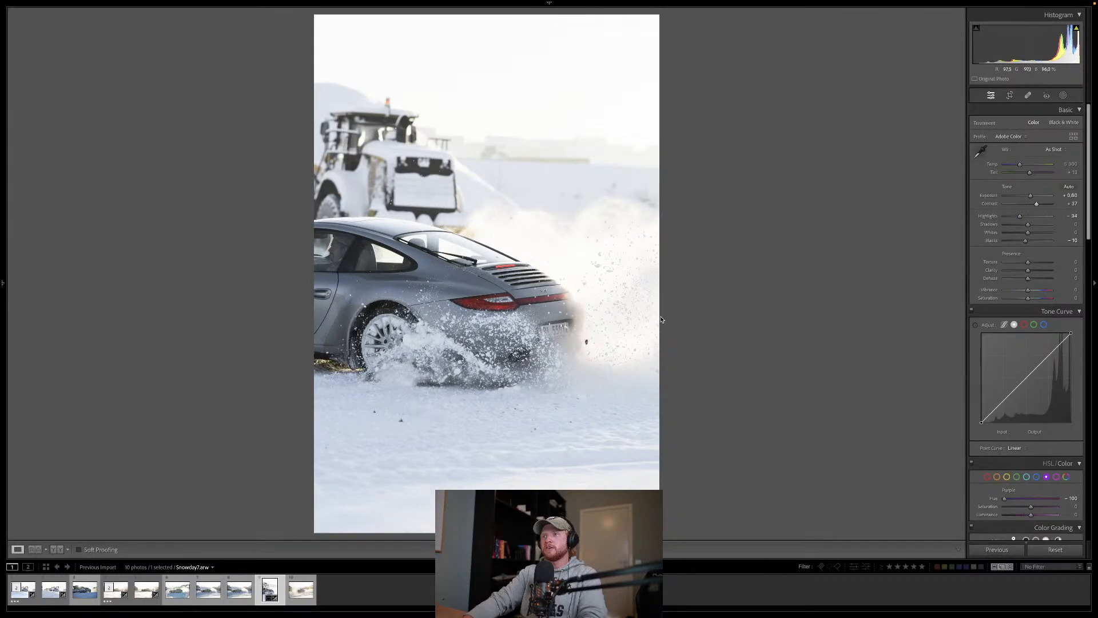
key(ctrl+z)
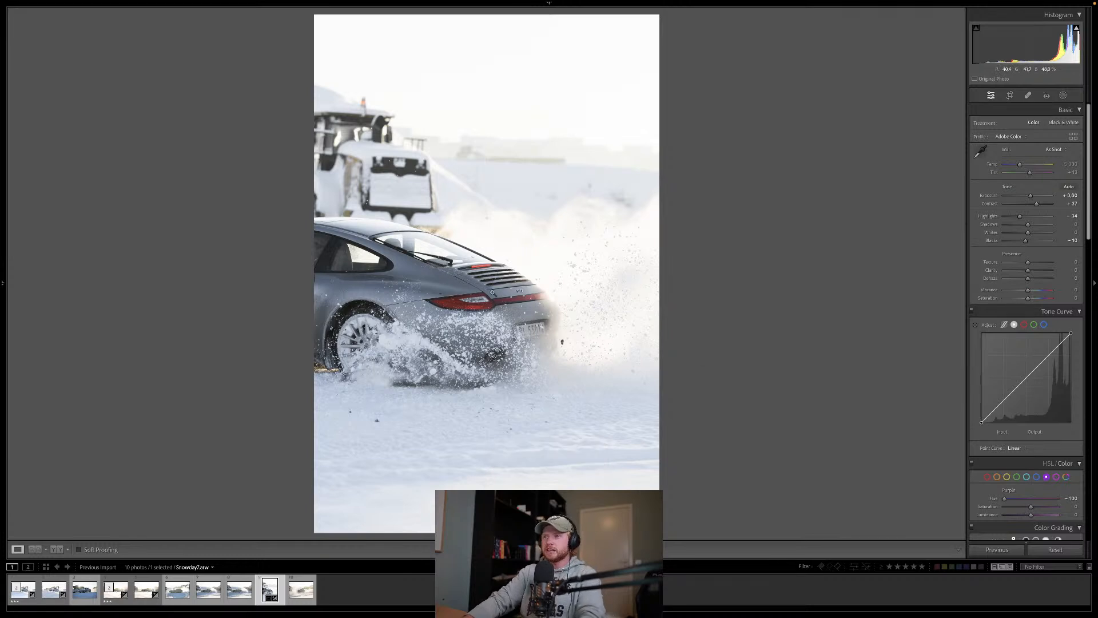
Step: Create an object selection mask by brushing over the car's body
click(1064, 95)
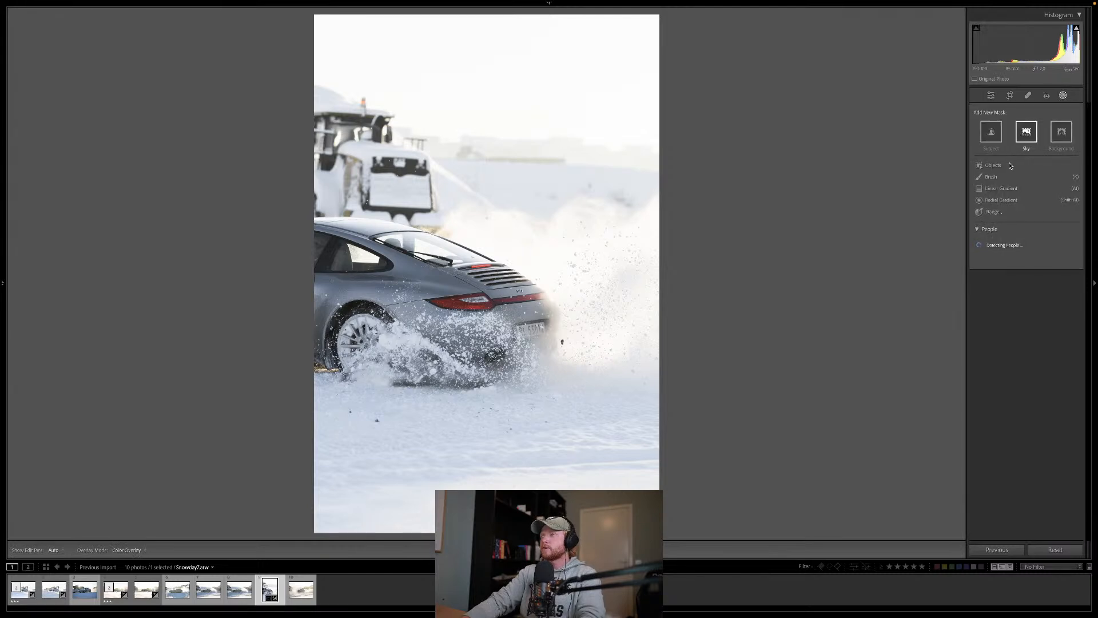
click(1008, 166)
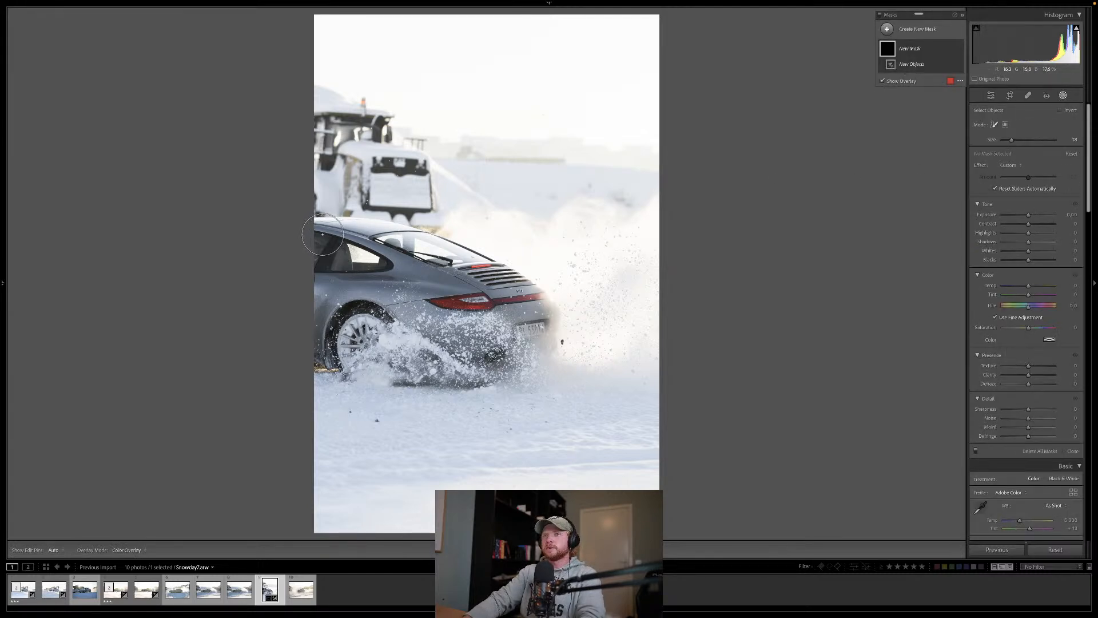
mouse_move(323, 234)
mouse_down()
mouse_move(426, 245)
mouse_move(483, 265)
mouse_move(550, 324)
mouse_move(539, 348)
mouse_move(389, 359)
mouse_move(286, 351)
mouse_move(502, 327)
mouse_move(466, 298)
mouse_move(306, 257)
mouse_move(442, 316)
mouse_up()
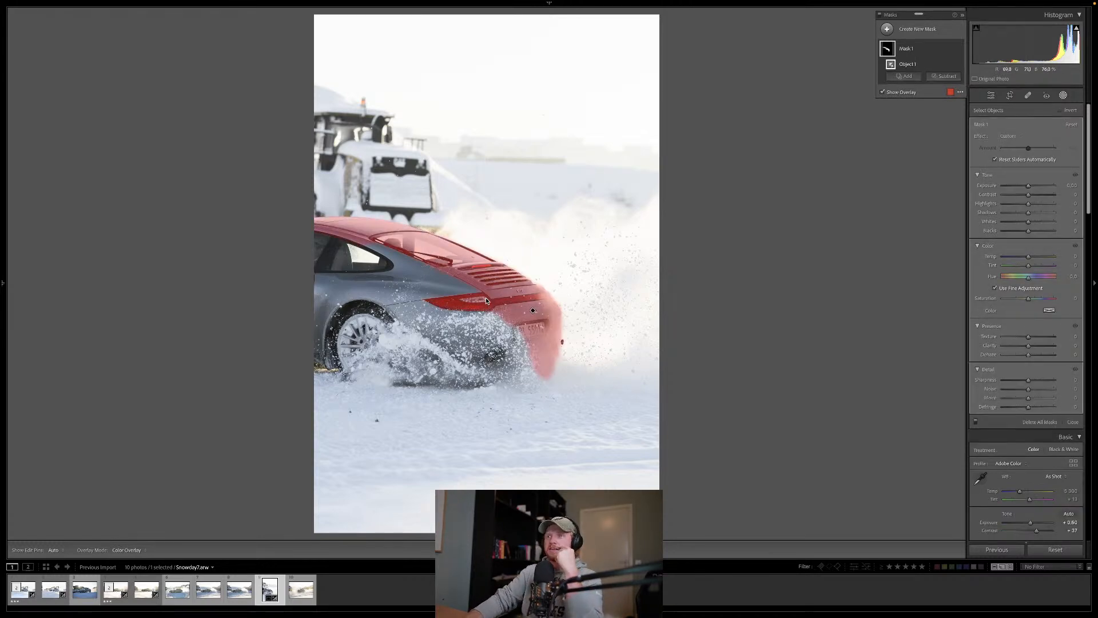
Step: Add a brush to the car mask and paint over the unselected side panels and the lower rear behind the snow spray
click(900, 80)
click(902, 160)
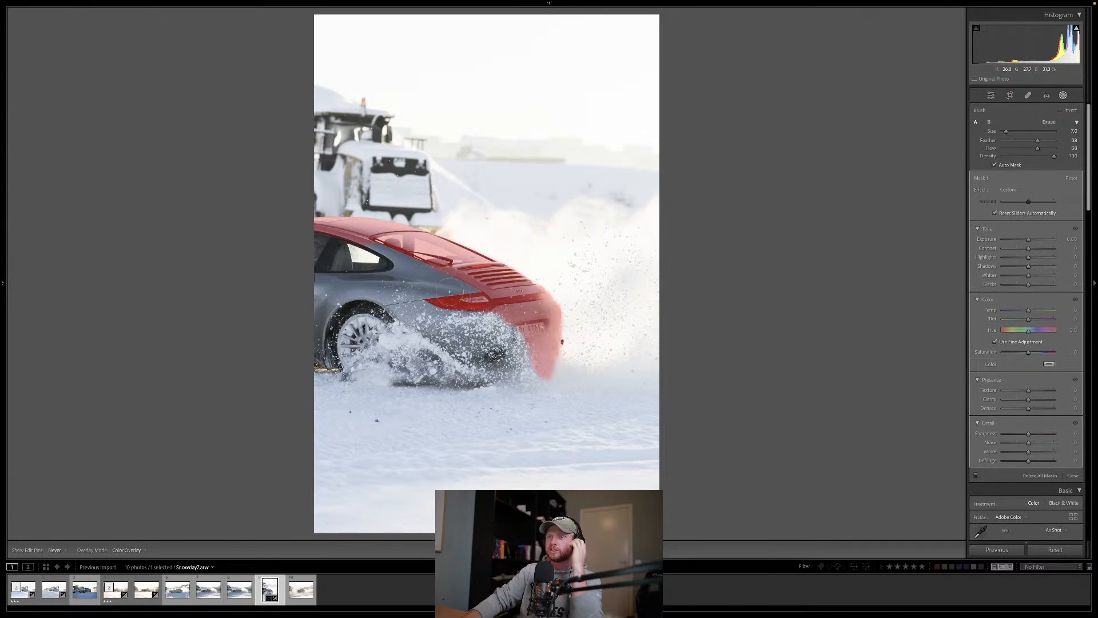
mouse_move(307, 313)
mouse_down()
mouse_move(312, 348)
mouse_move(322, 311)
mouse_move(357, 298)
mouse_up()
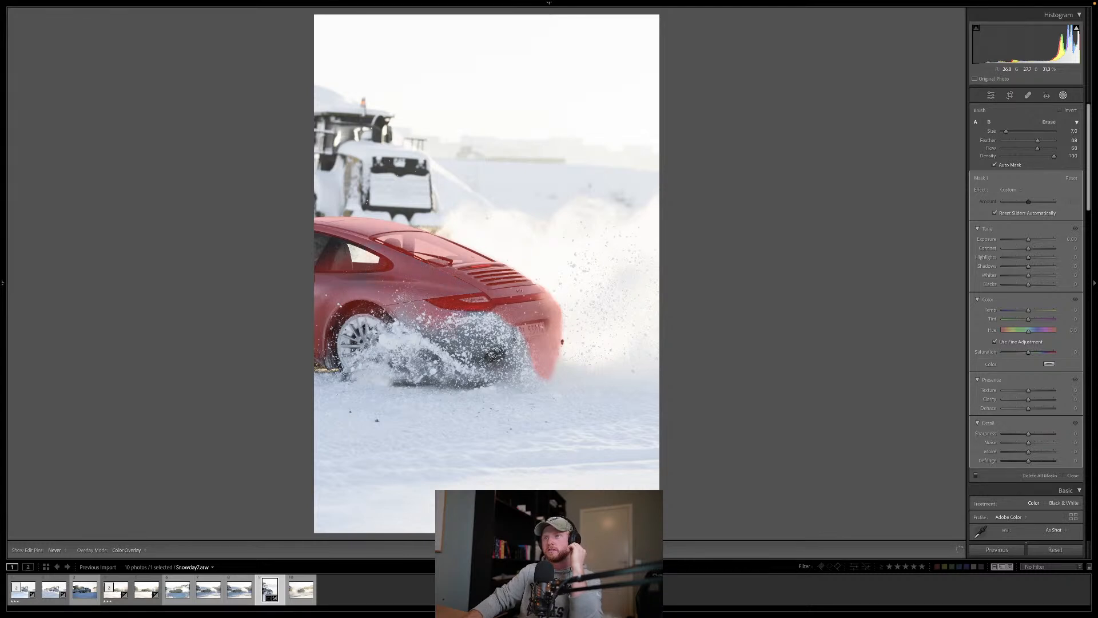
key(h)
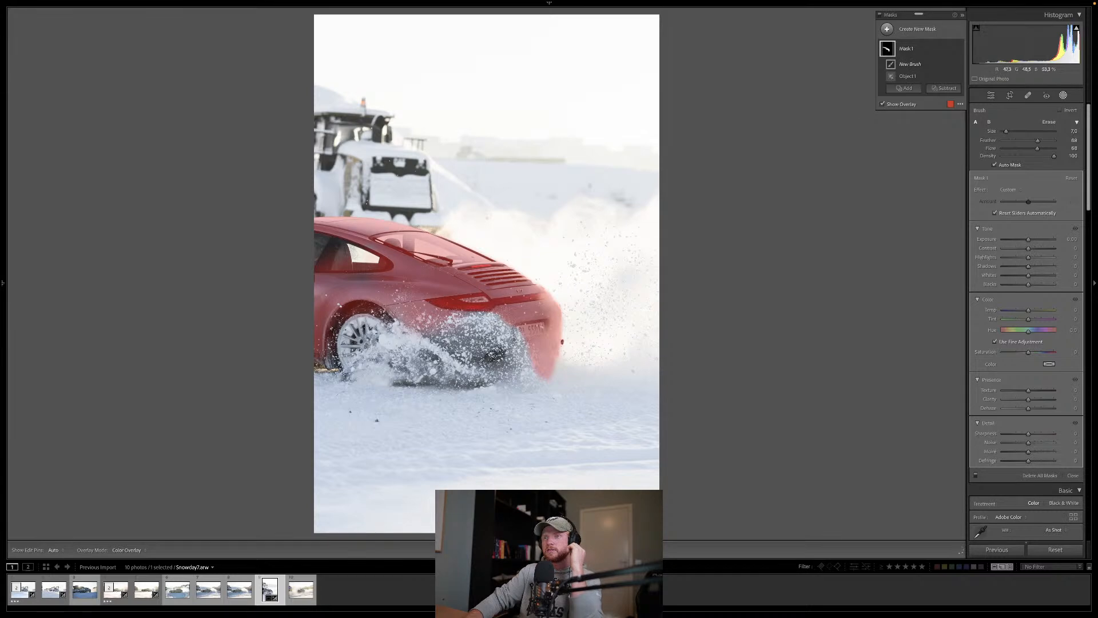
mouse_move(493, 323)
mouse_down()
mouse_move(460, 332)
mouse_move(489, 322)
mouse_up()
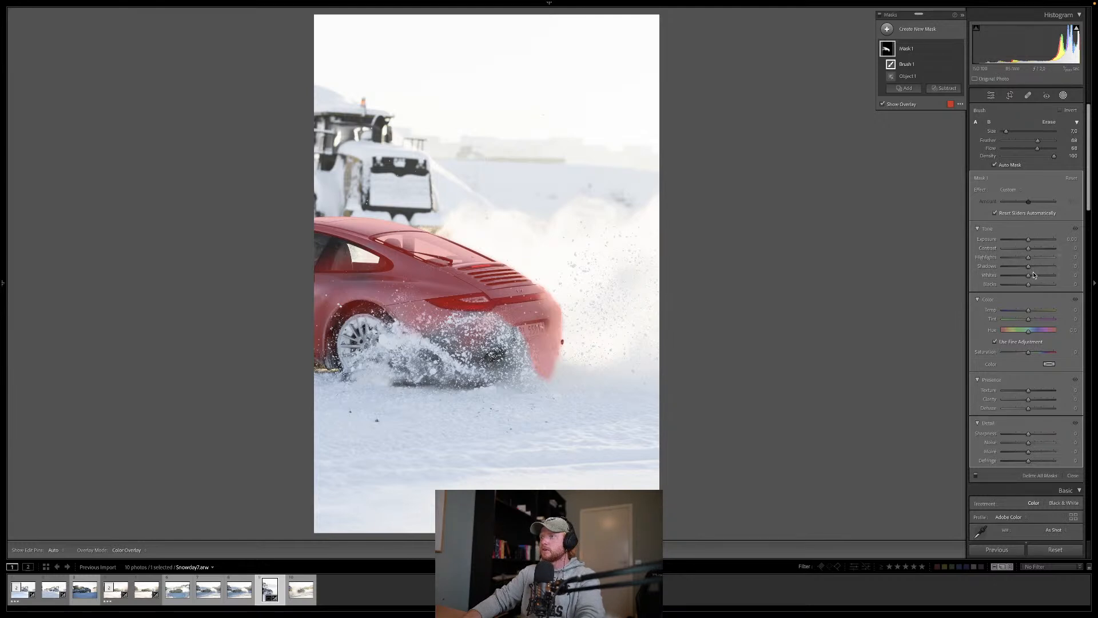
Step: On the car mask, set whites to 18, clarity to 12 and contrast to 23, and raise the exposure slightly
drag(1034, 276, 1034, 277)
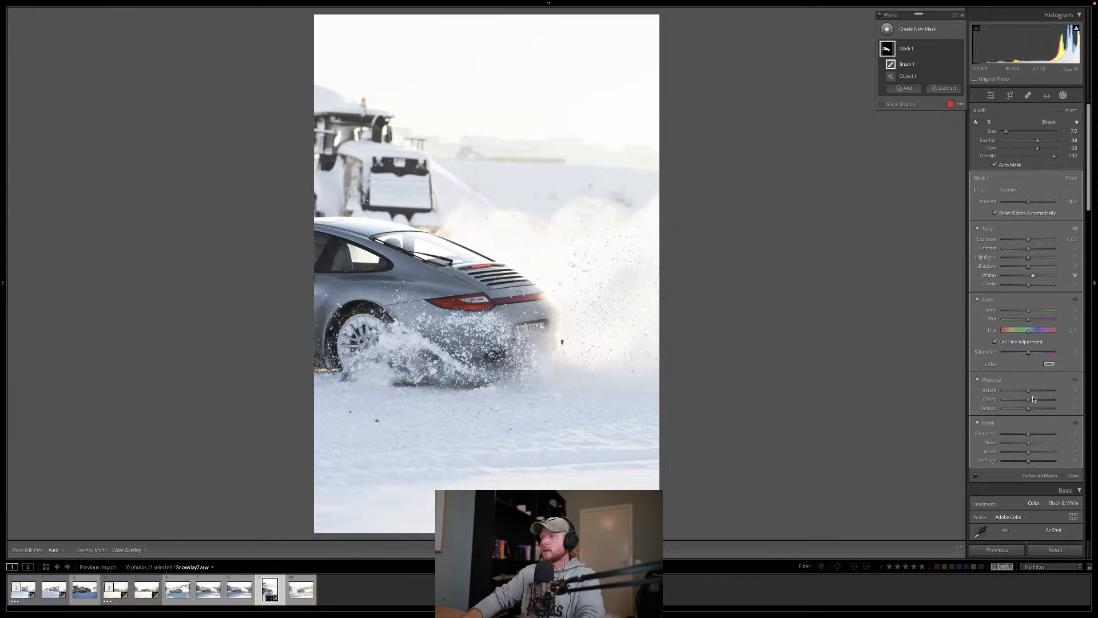
drag(1034, 402, 1033, 400)
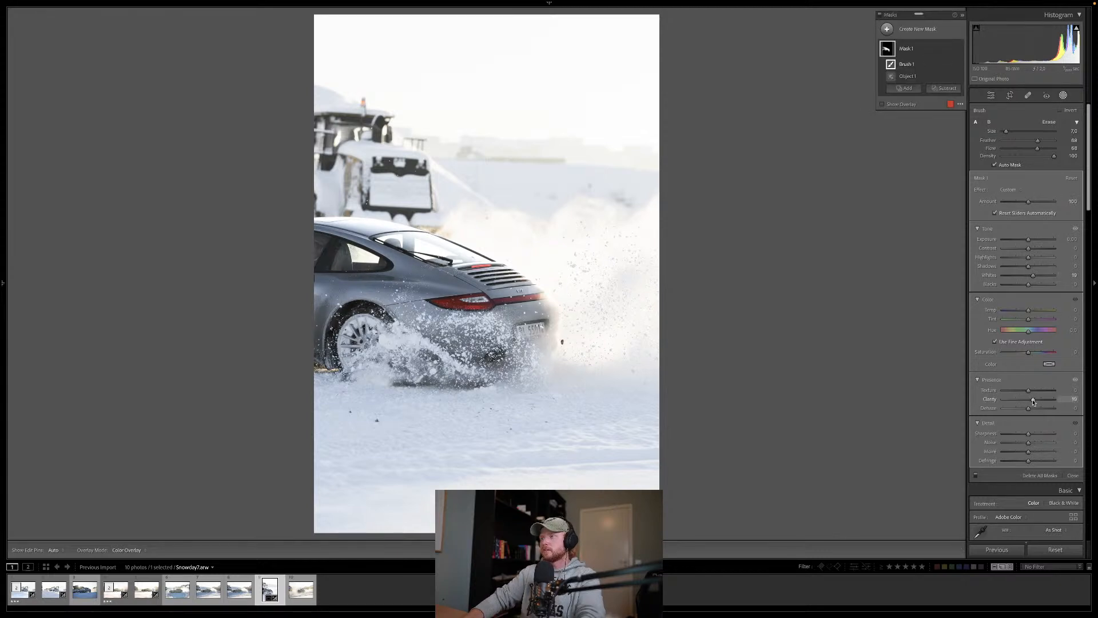
drag(1033, 402, 1032, 402)
drag(1028, 242, 1037, 252)
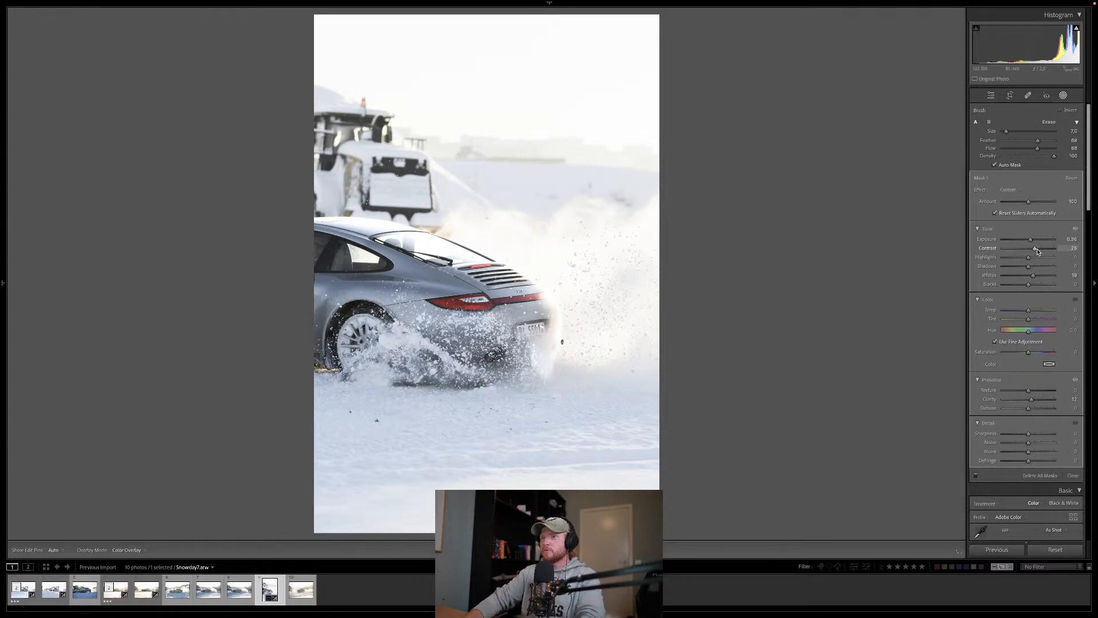
Step: Subtract a brush from the car mask and paint away the spill over the snow behind the rear bumper
drag(1038, 252, 1038, 251)
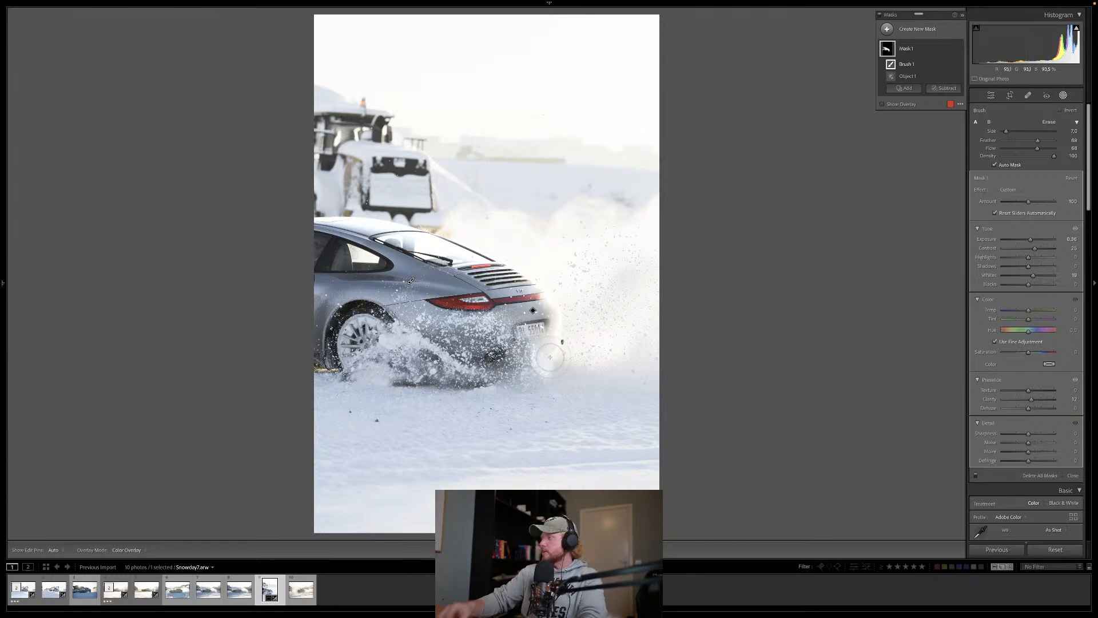
click(939, 91)
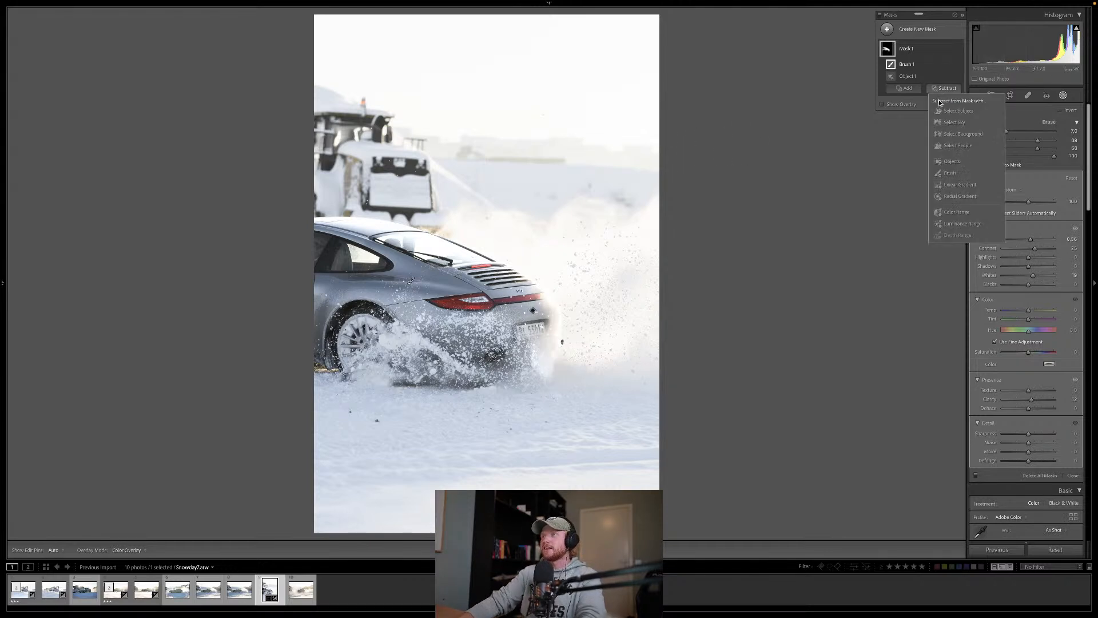
click(950, 171)
mouse_move(540, 360)
mouse_down()
mouse_move(559, 352)
mouse_move(570, 275)
mouse_move(547, 371)
mouse_move(568, 303)
mouse_move(467, 209)
mouse_up()
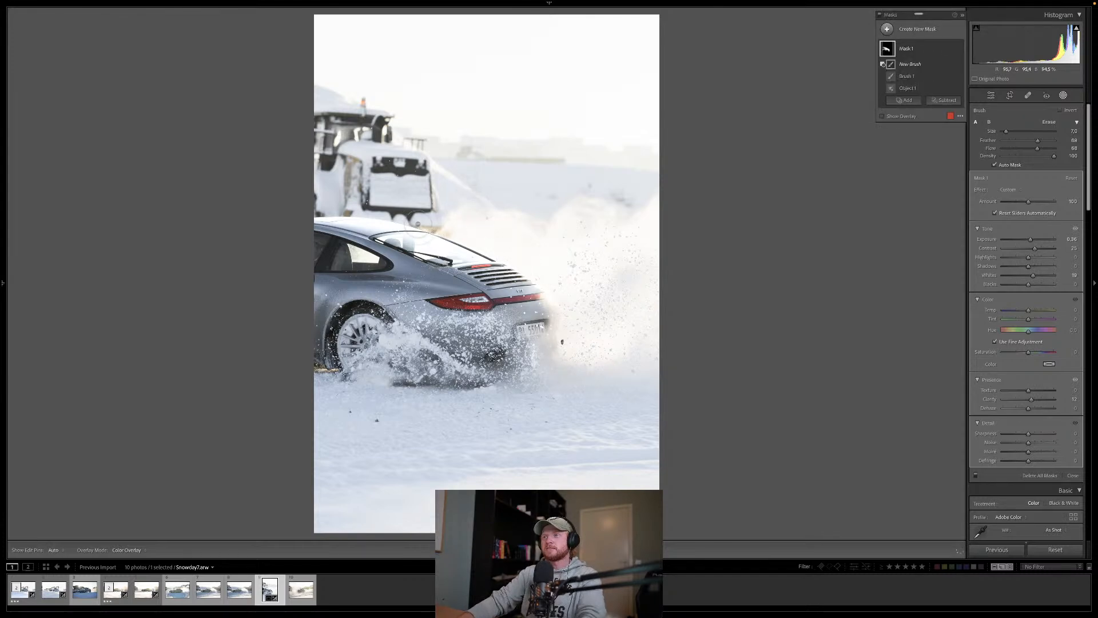
scroll(394, 218, up, 5)
key(h)
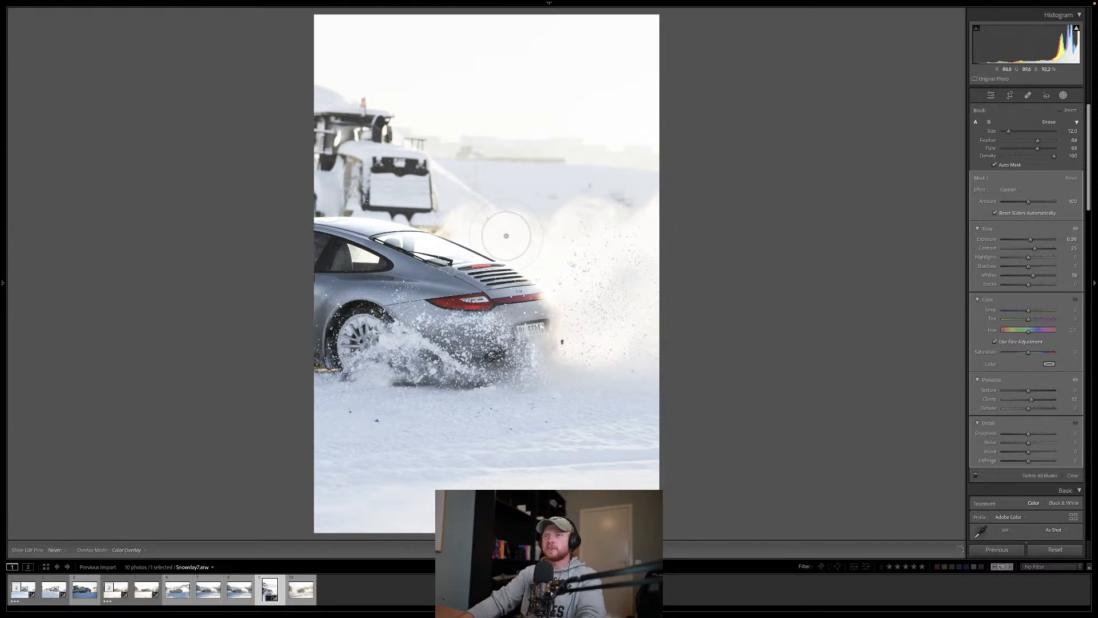
key(h)
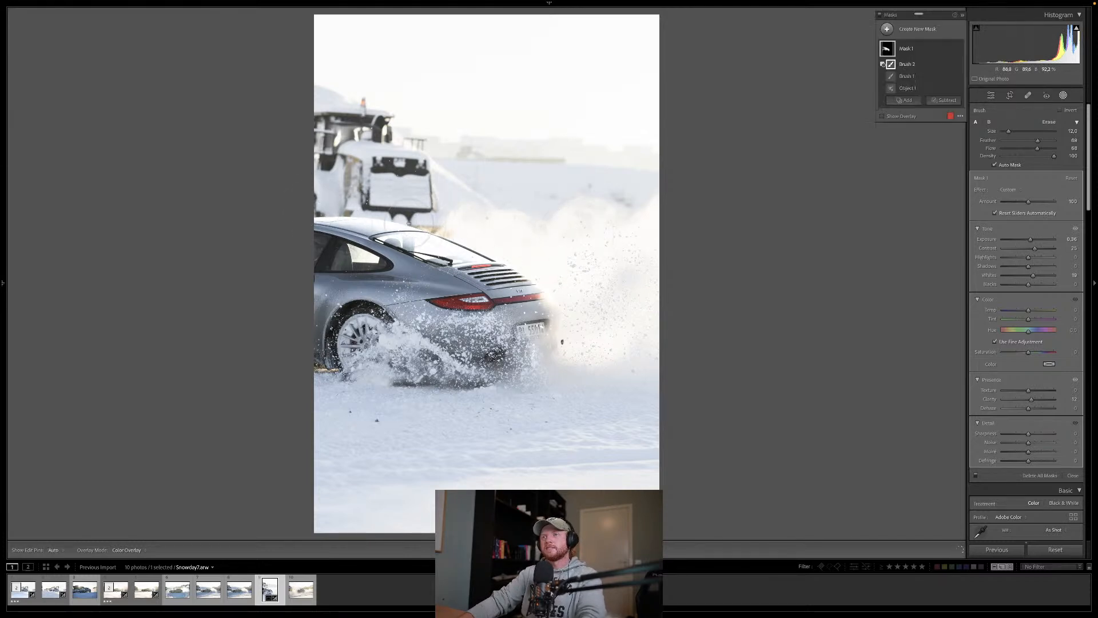
Step: Set the subtracting brush's flow to 100 and size to 7, clean the mask along the car's rear edge, and close the mask
scroll(387, 220, down, 2)
scroll(458, 237, down, 4)
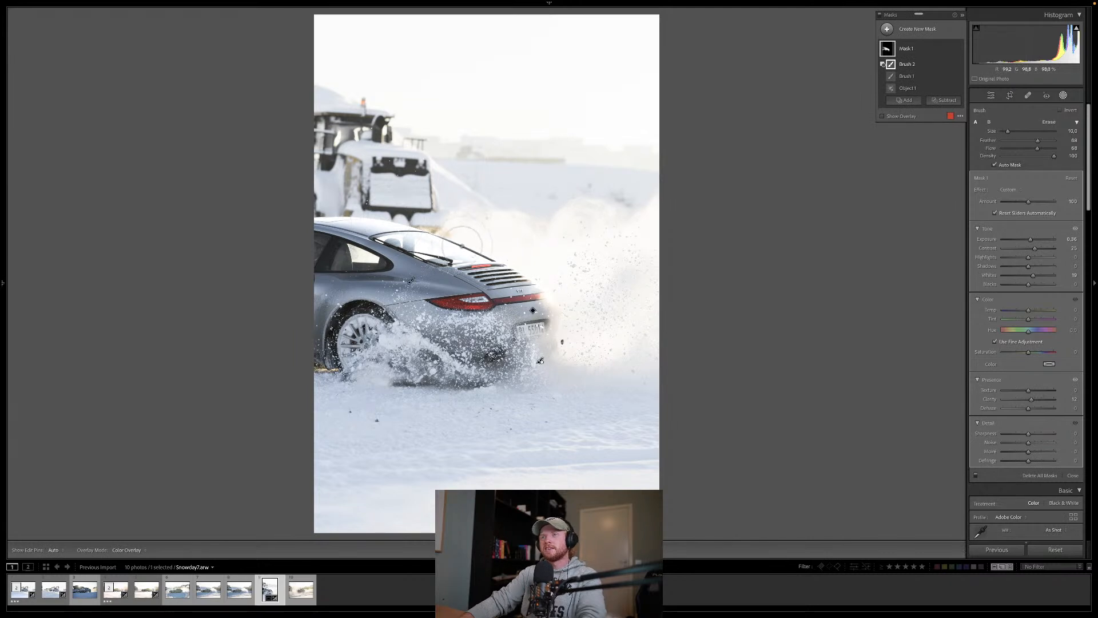
key(h)
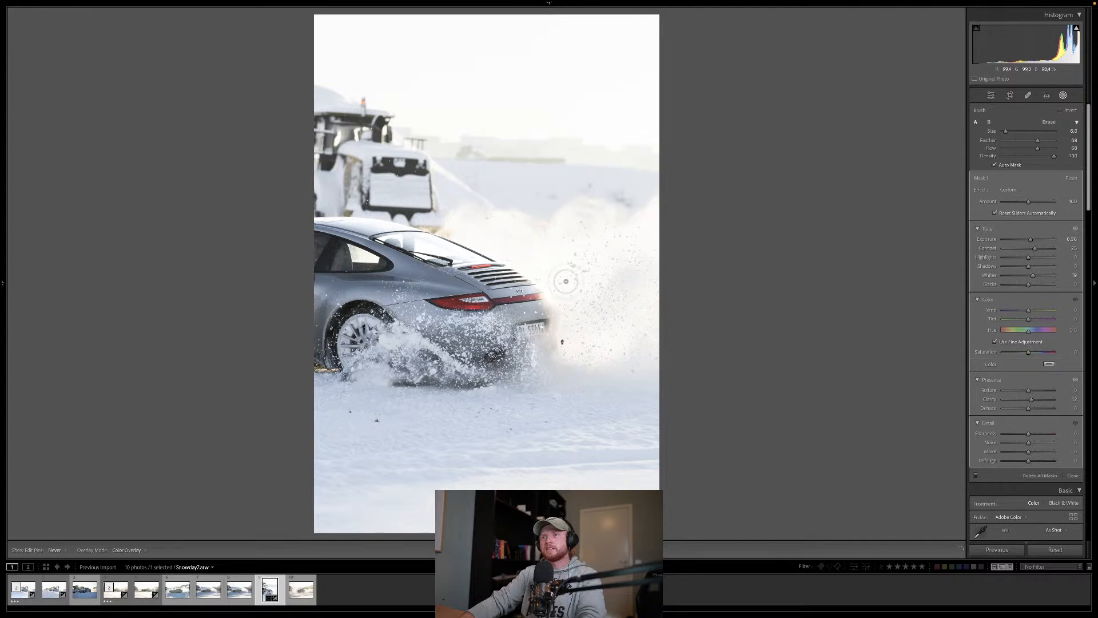
key(h)
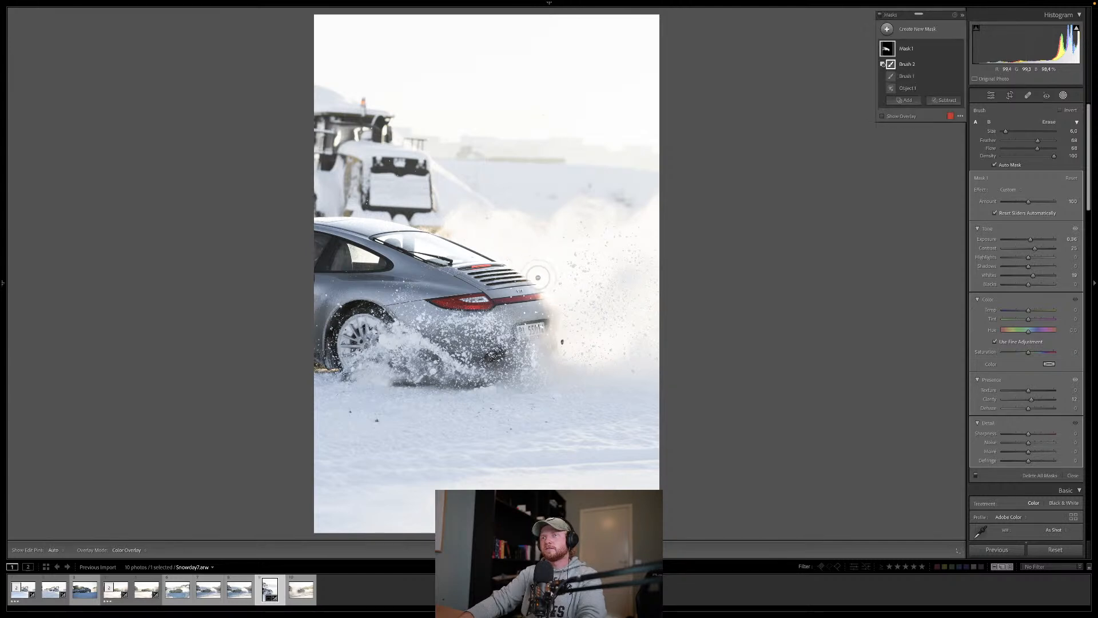
scroll(547, 296, down, 2)
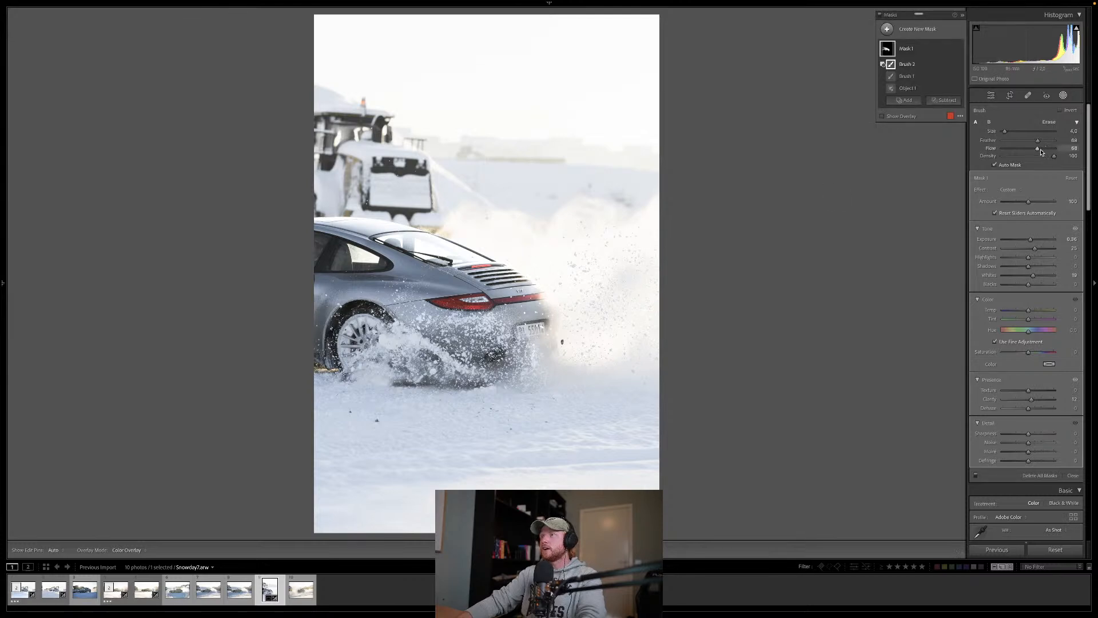
scroll(572, 292, up, 3)
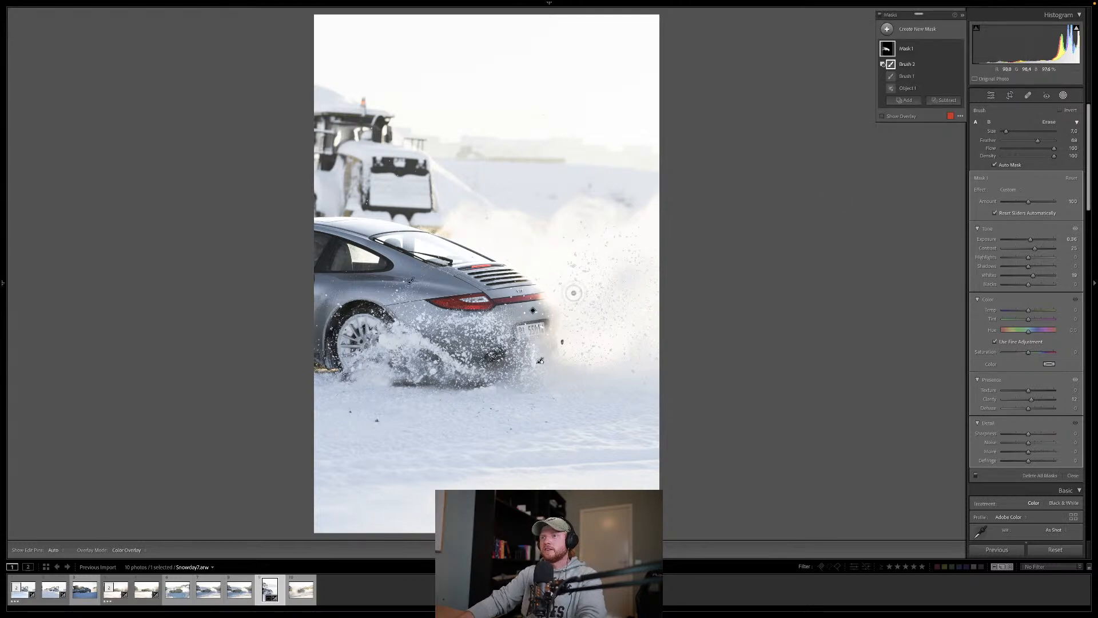
key(h)
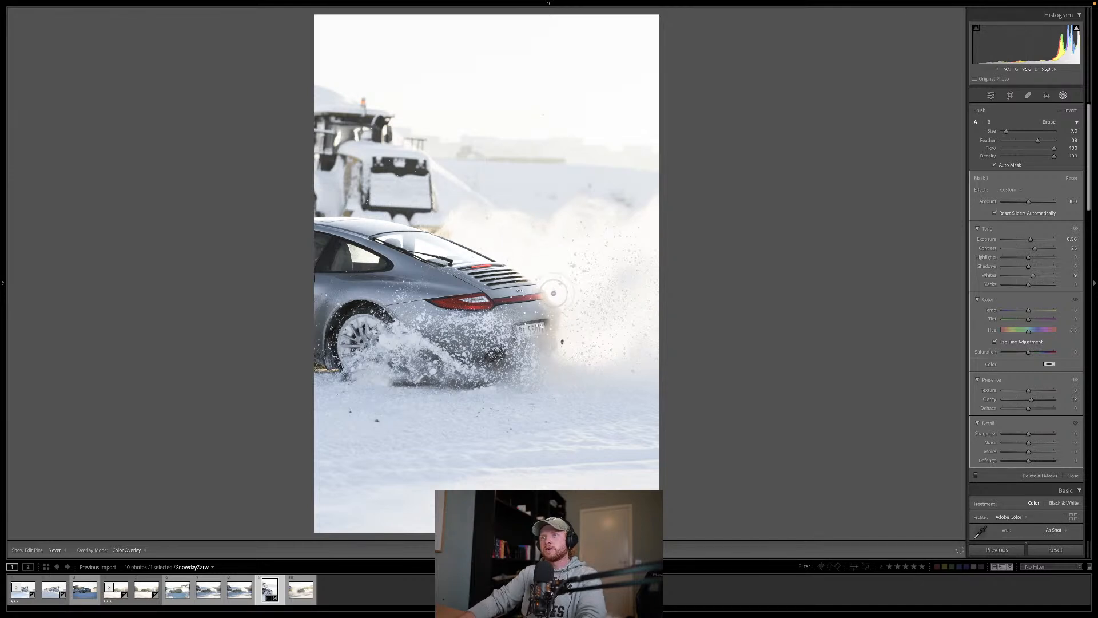
click(1073, 475)
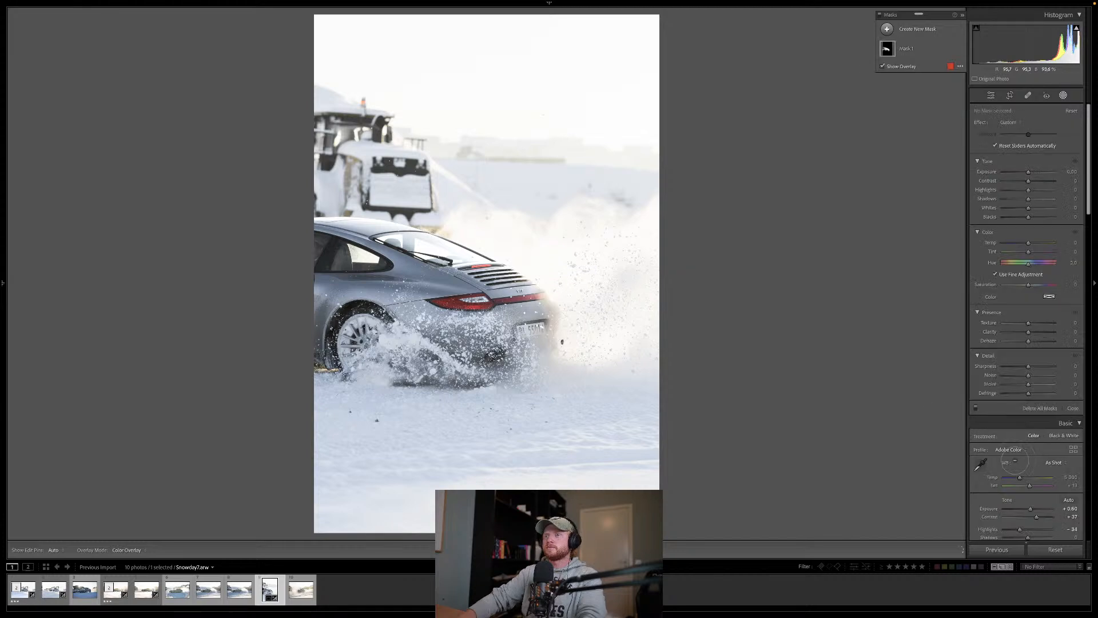
Step: In the colour mixer, set the magenta hue to +100 and the orange saturation to +27
scroll(1007, 412, down, 3)
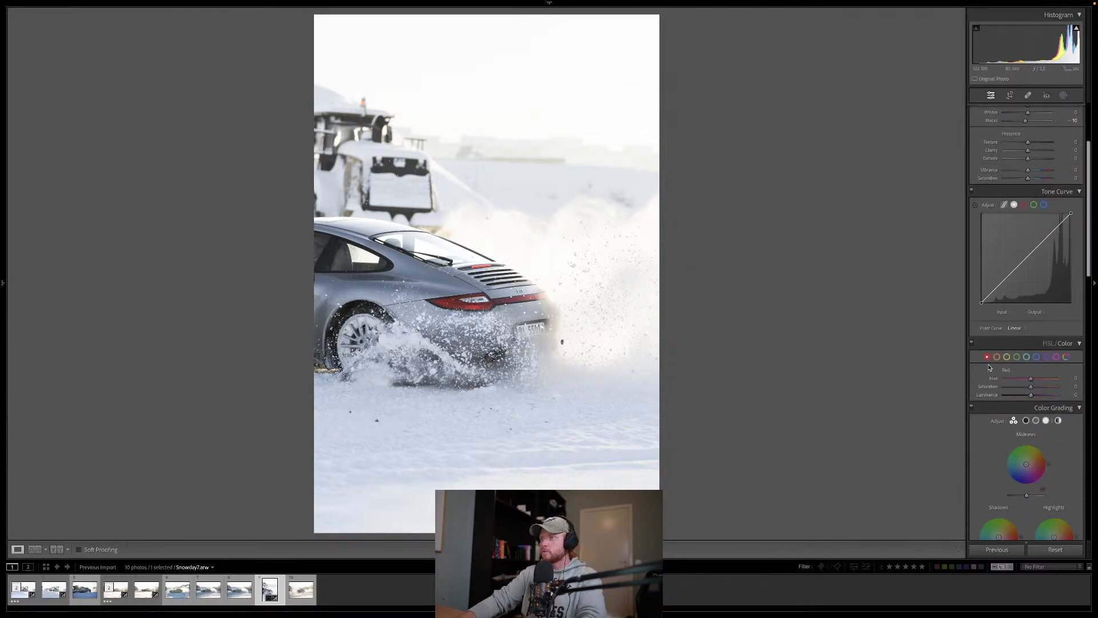
mouse_move(1031, 386)
mouse_down()
mouse_move(1059, 387)
mouse_move(1039, 387)
mouse_move(1040, 398)
mouse_up()
drag(1033, 379, 1086, 382)
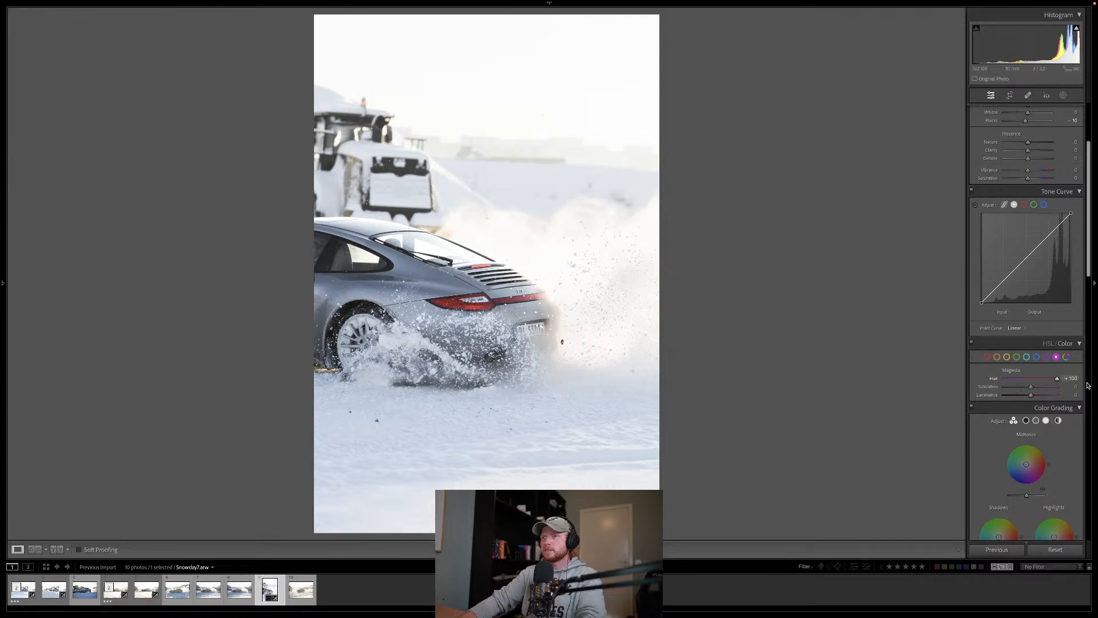
click(997, 357)
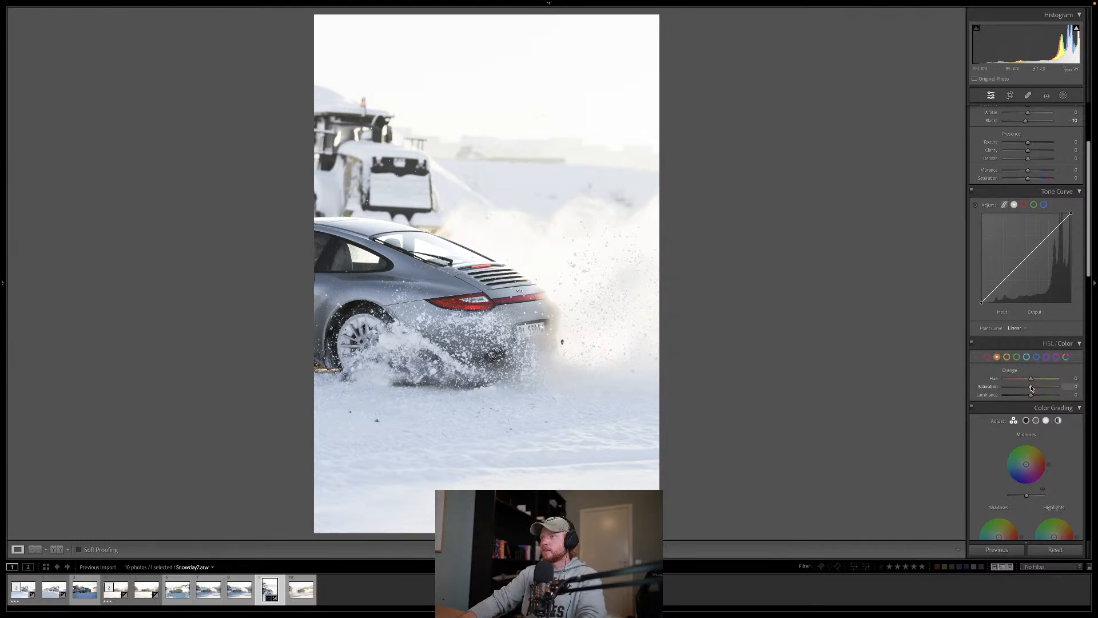
drag(1003, 387, 1038, 389)
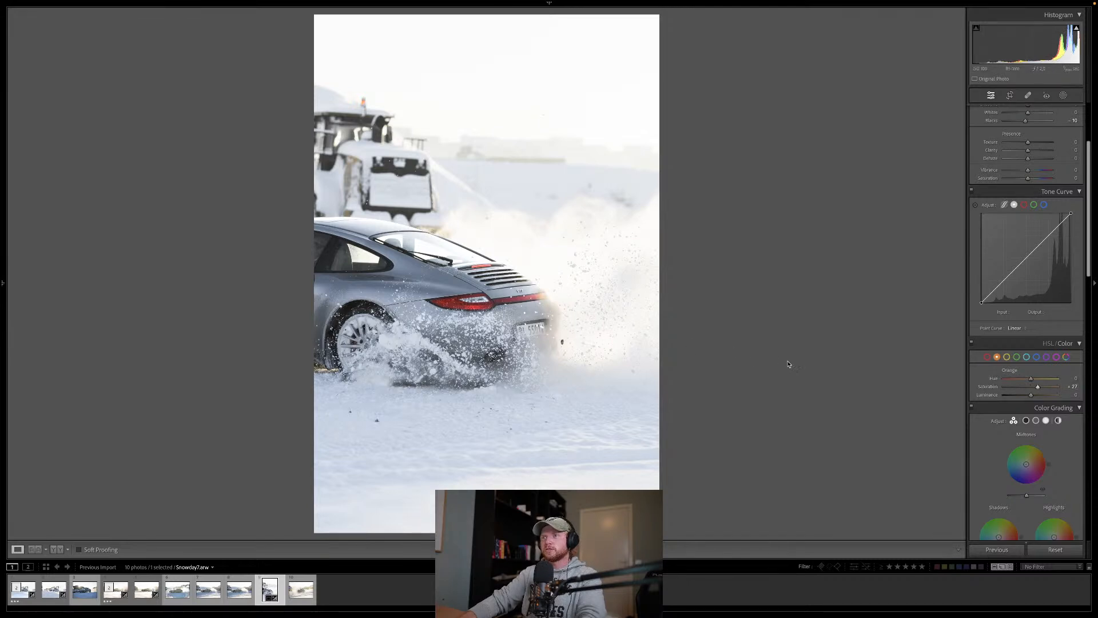
Step: Set the yellow saturation to +35 and lower the yellow luminance slightly
click(1007, 357)
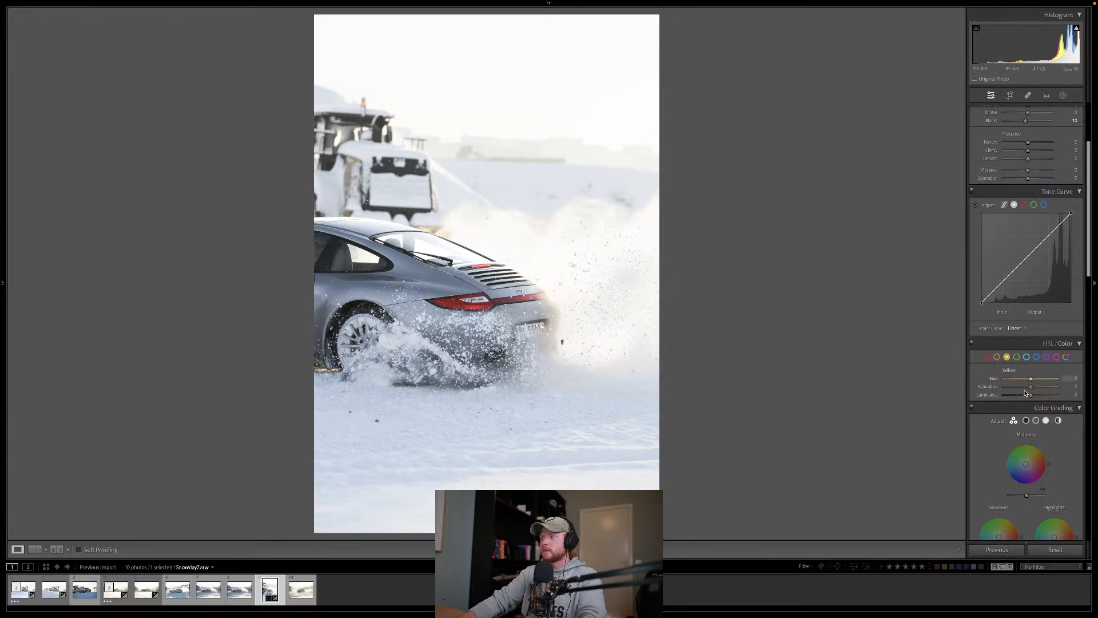
mouse_move(1032, 391)
mouse_down()
mouse_move(1078, 392)
mouse_move(1029, 392)
mouse_move(1040, 391)
mouse_up()
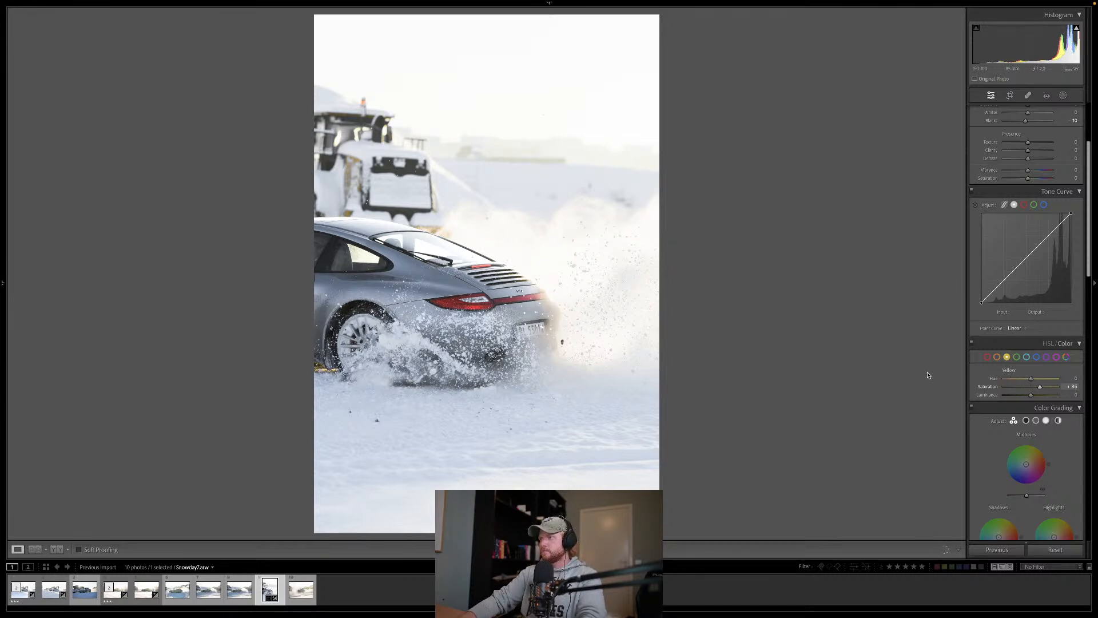
drag(1024, 397, 1026, 396)
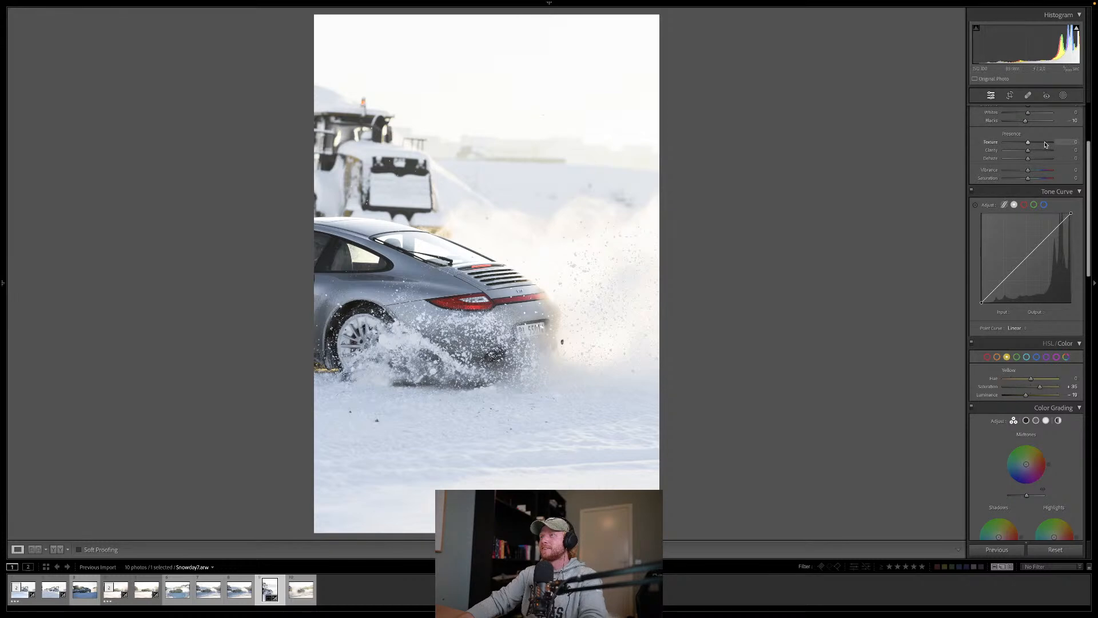
Step: Set the photo's overall exposure to +0.75 and its clarity to -11
scroll(1045, 144, up, 1)
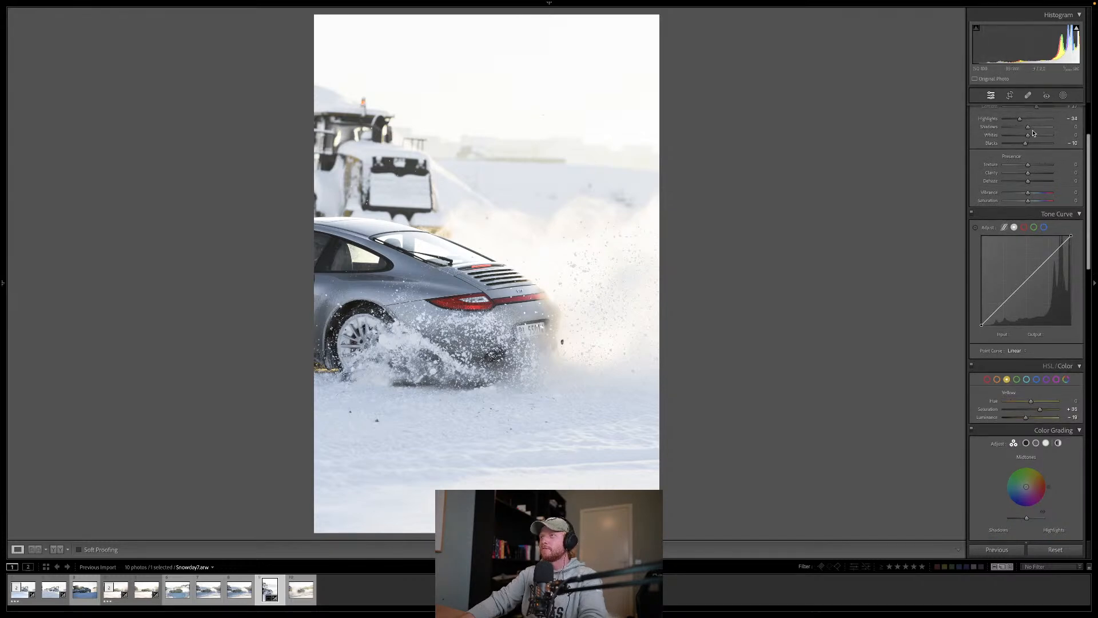
scroll(1030, 201, down, 3)
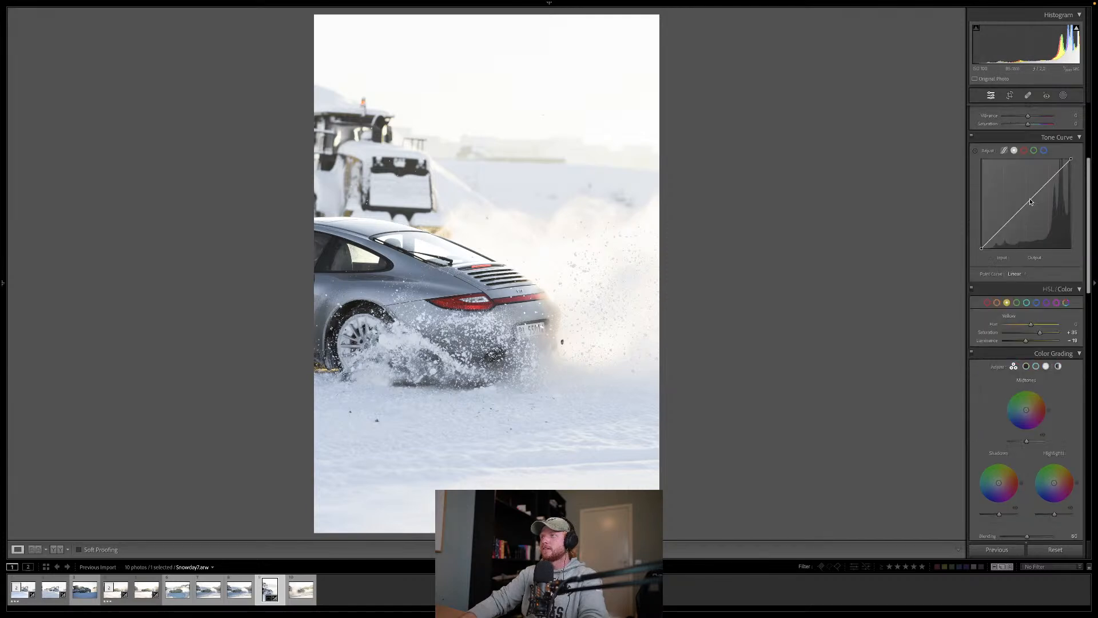
scroll(1060, 249, down, 1)
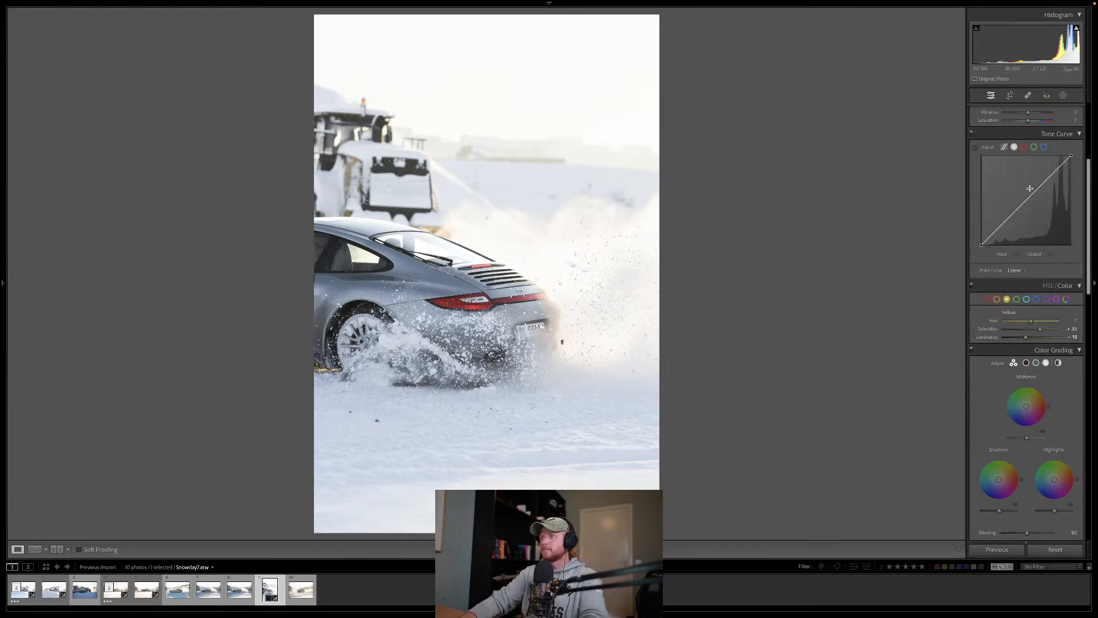
scroll(1030, 188, up, 7)
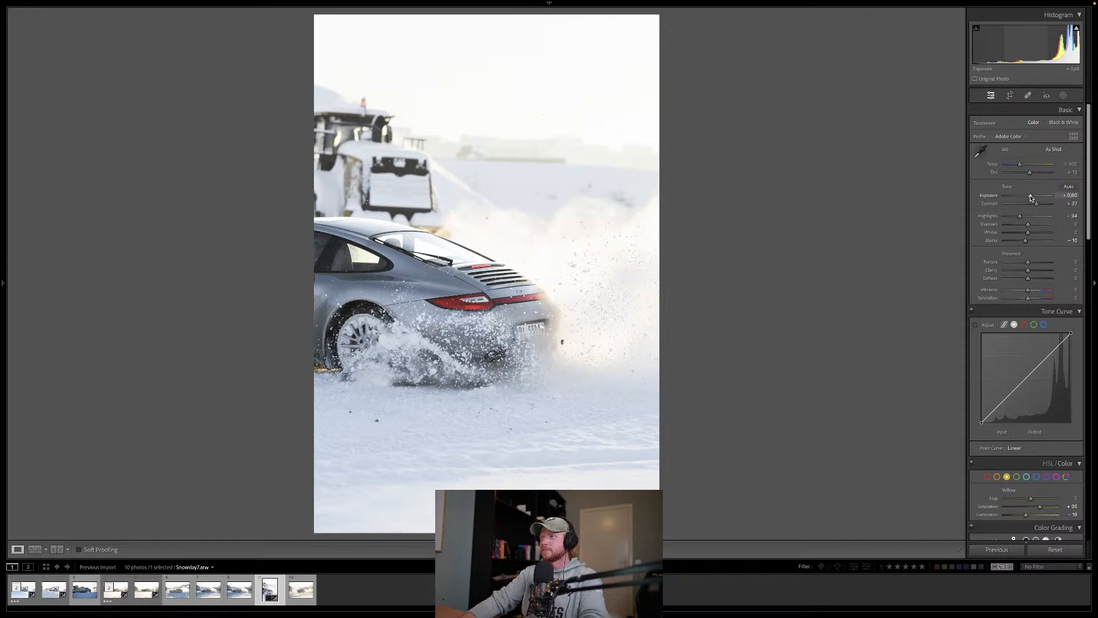
drag(1031, 198, 1032, 198)
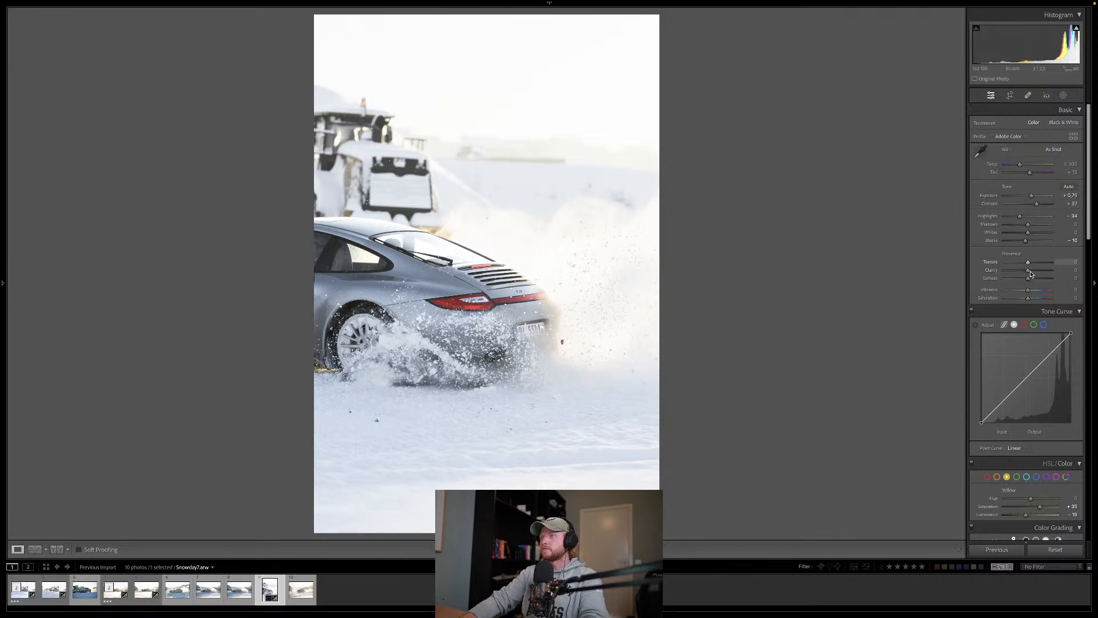
scroll(1026, 274, down, 3)
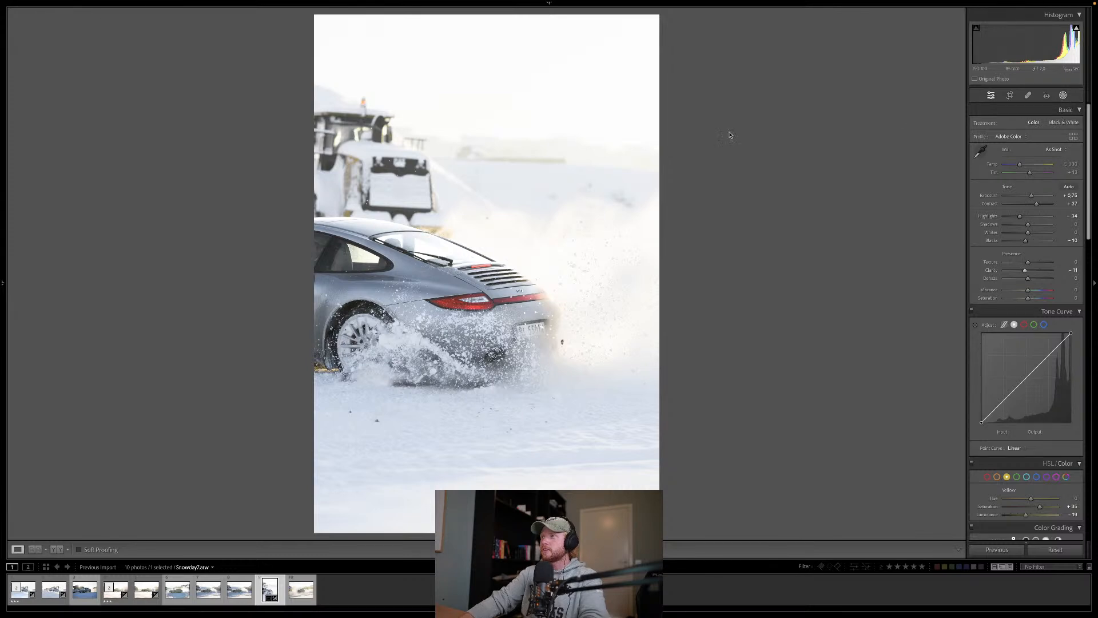
Step: Reopen the car mask, raise its clarity to 26, and leave masking
key(shift+w)
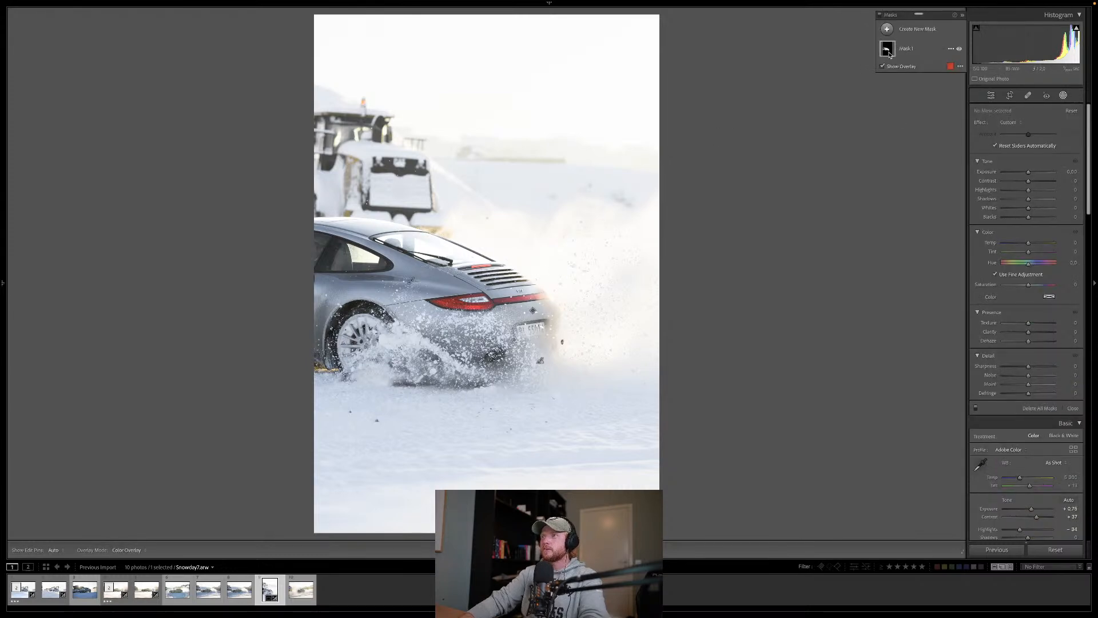
click(888, 51)
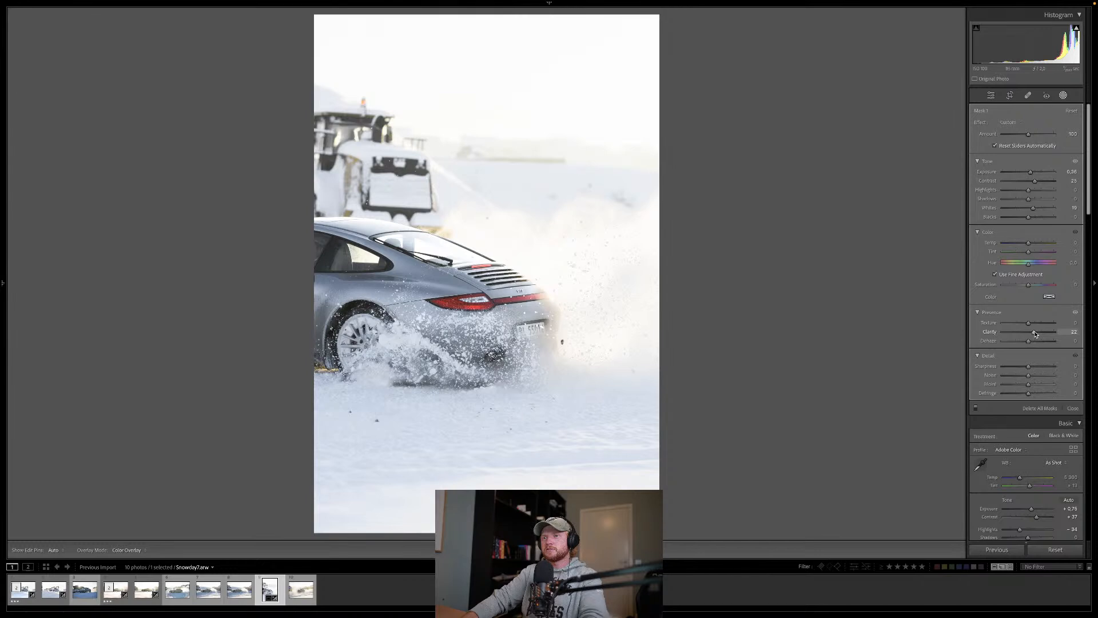
drag(1034, 331, 1037, 333)
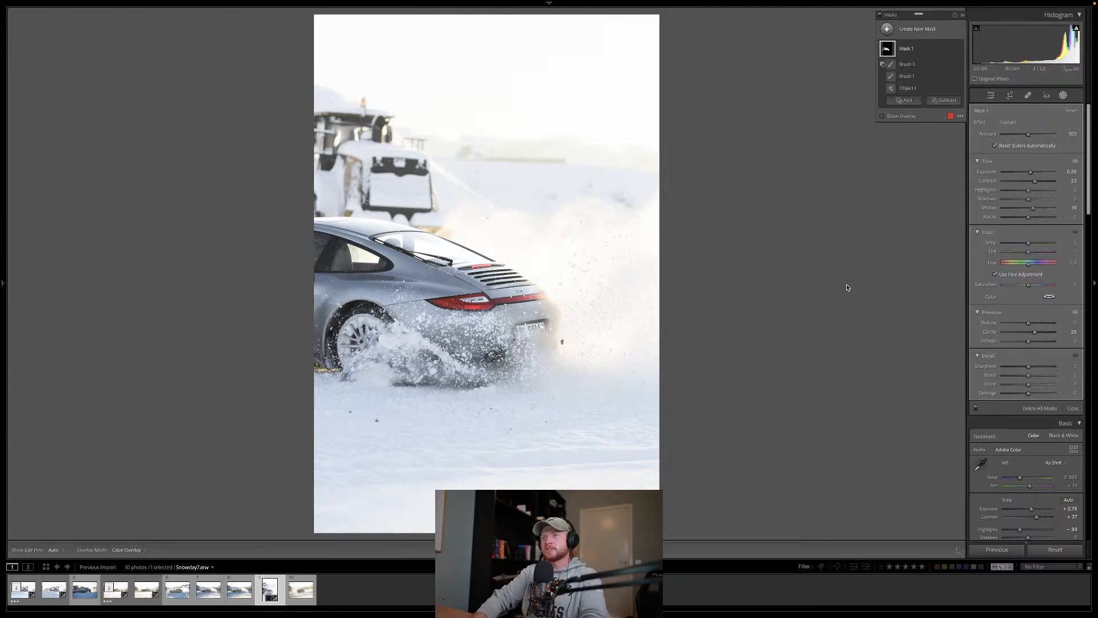
key(Escape)
key(Escape)
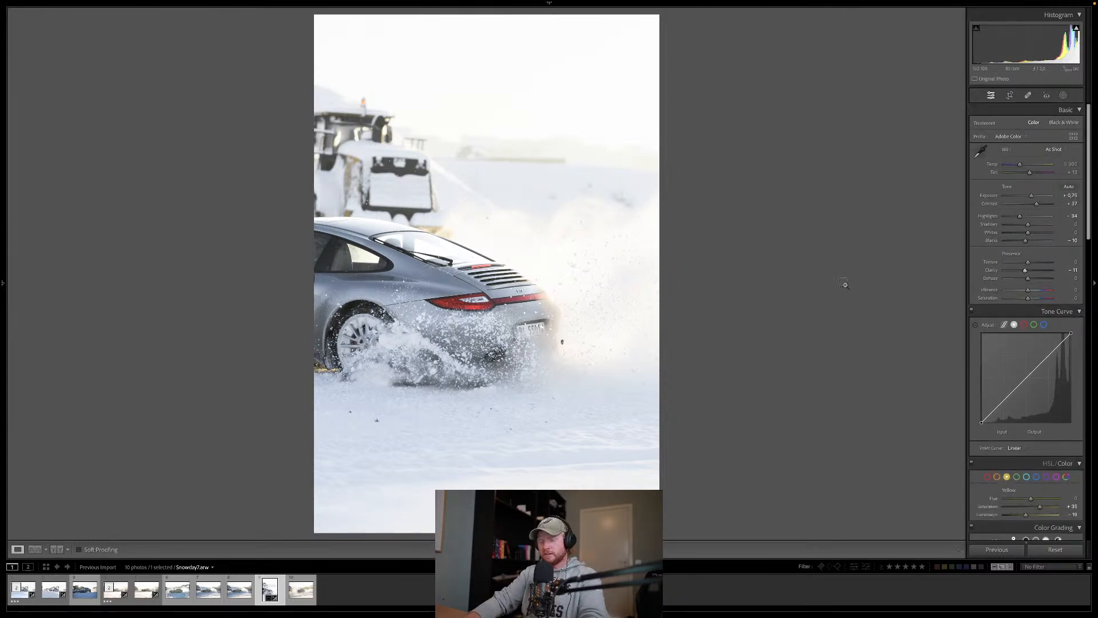
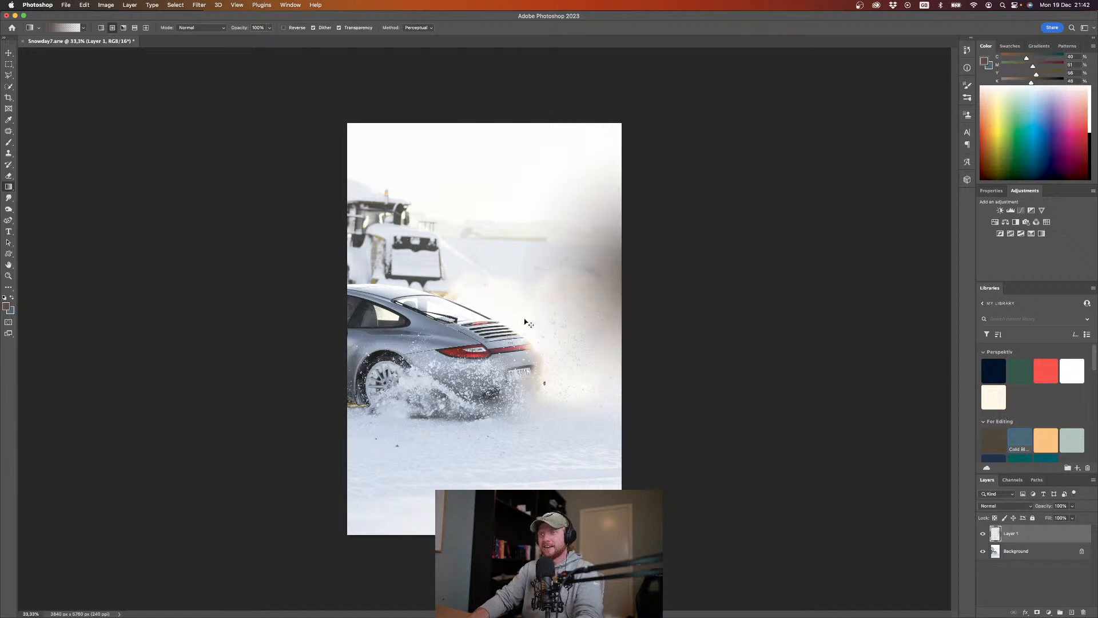
Step: Stretch the brown gradient layer sideways and downward over the snow cloud behind the car, and set its blend mode to Soft Light
drag(273, 273, 245, 275)
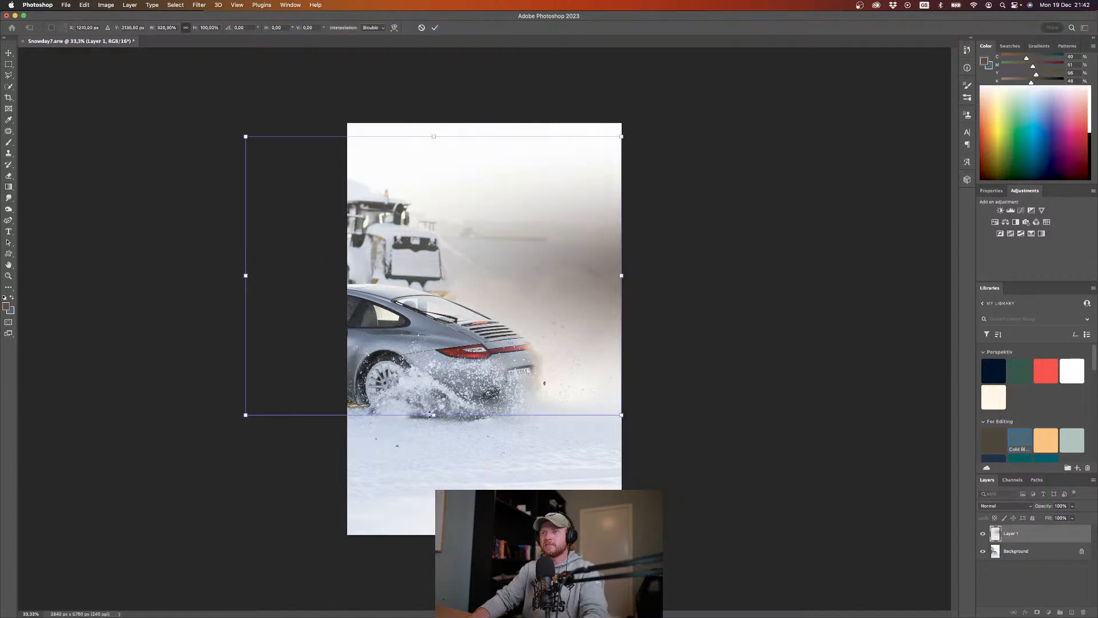
drag(433, 415, 434, 464)
key(Return)
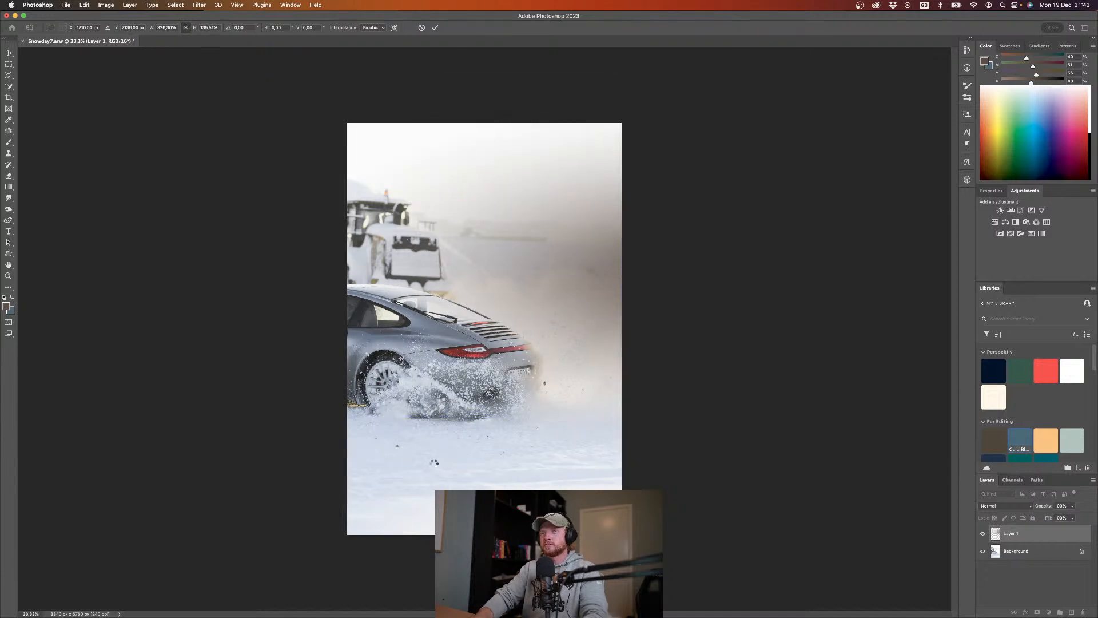
click(1020, 506)
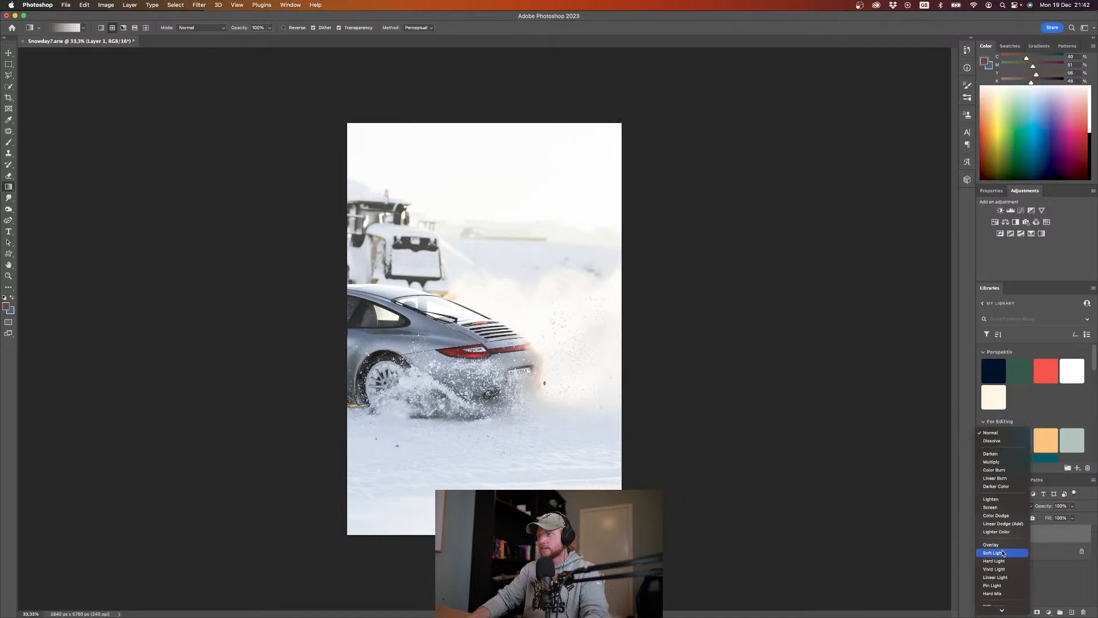
click(1003, 552)
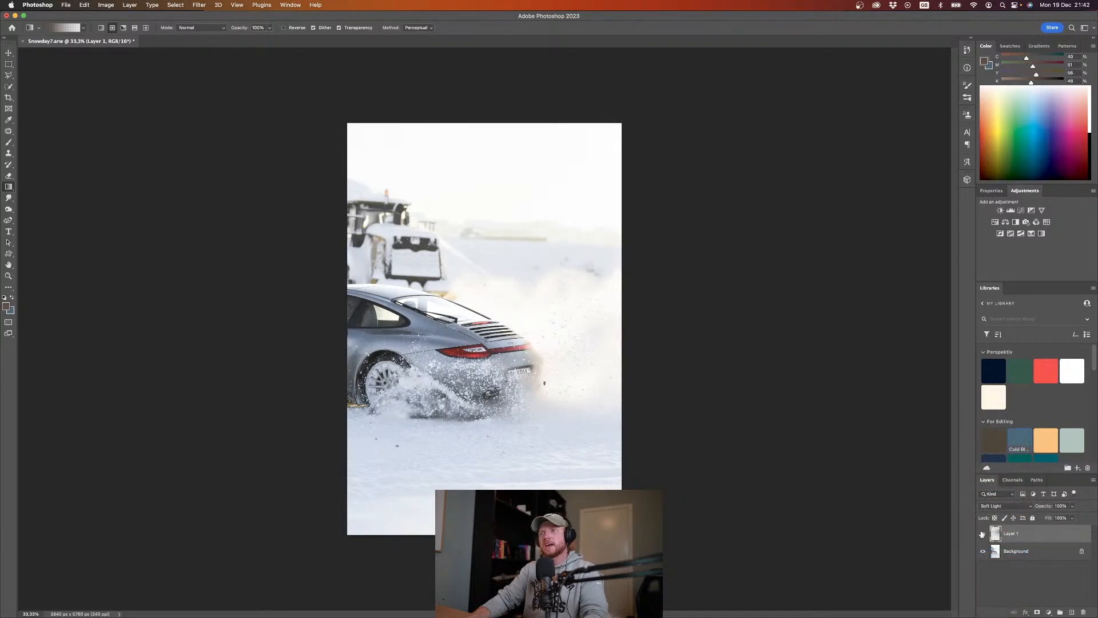
Step: On a new layer, draw a white linear gradient rising from the photo's bottom edge to about the car's rear
click(1016, 572)
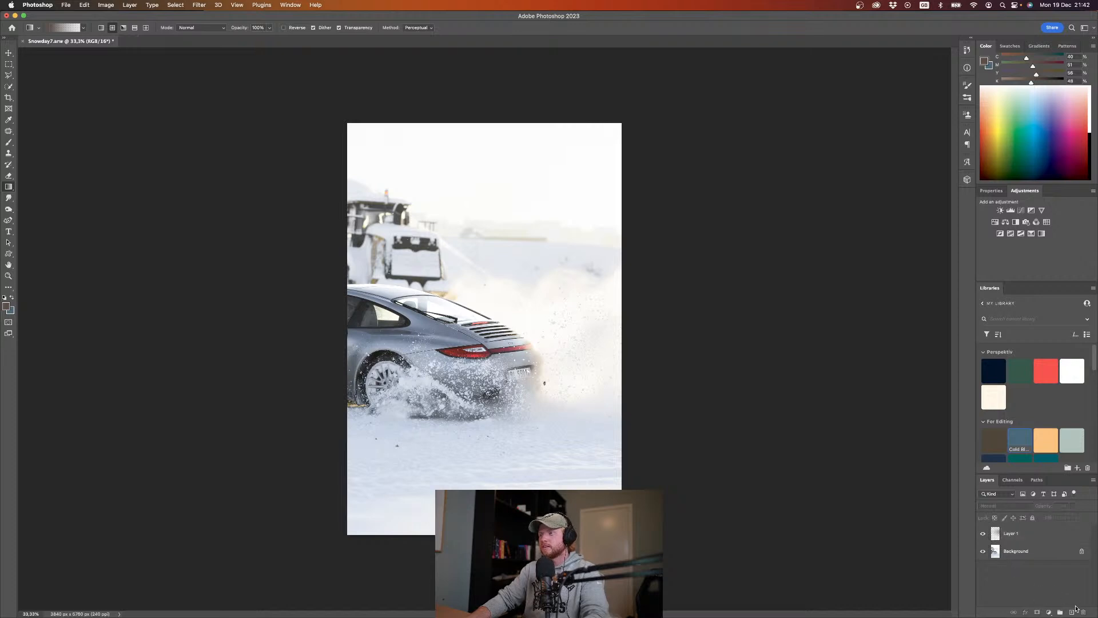
click(1072, 613)
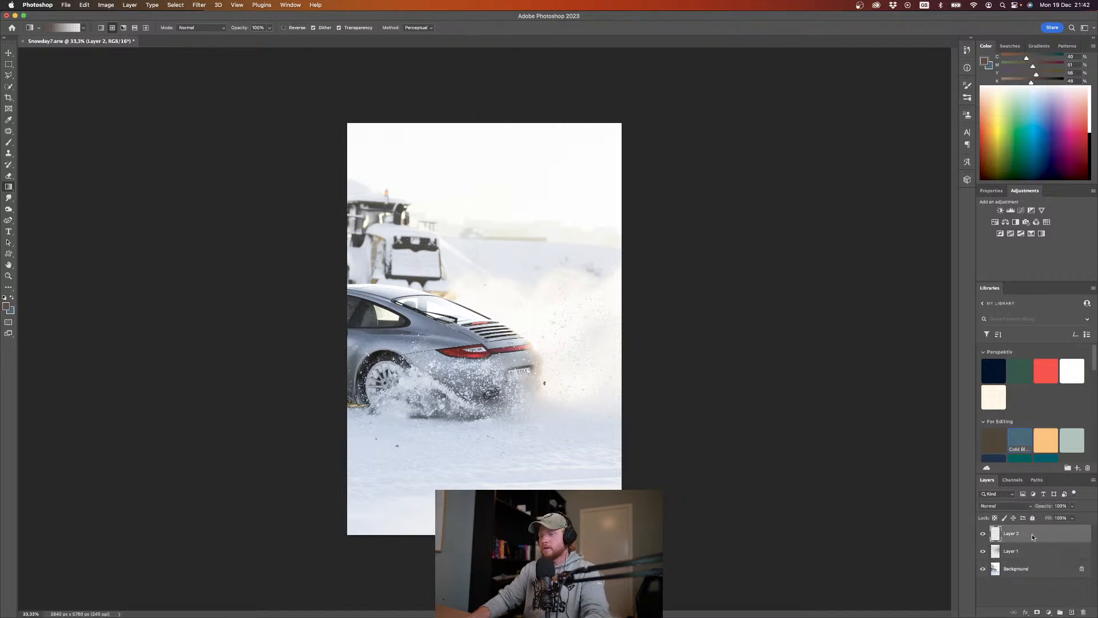
click(1091, 101)
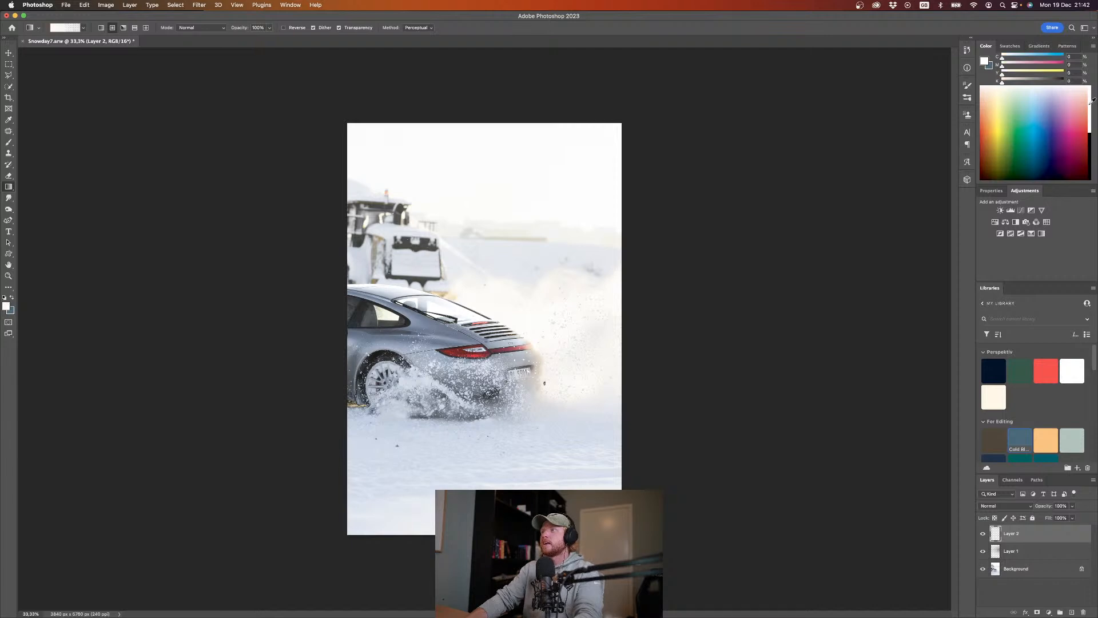
click(101, 28)
drag(564, 486, 564, 312)
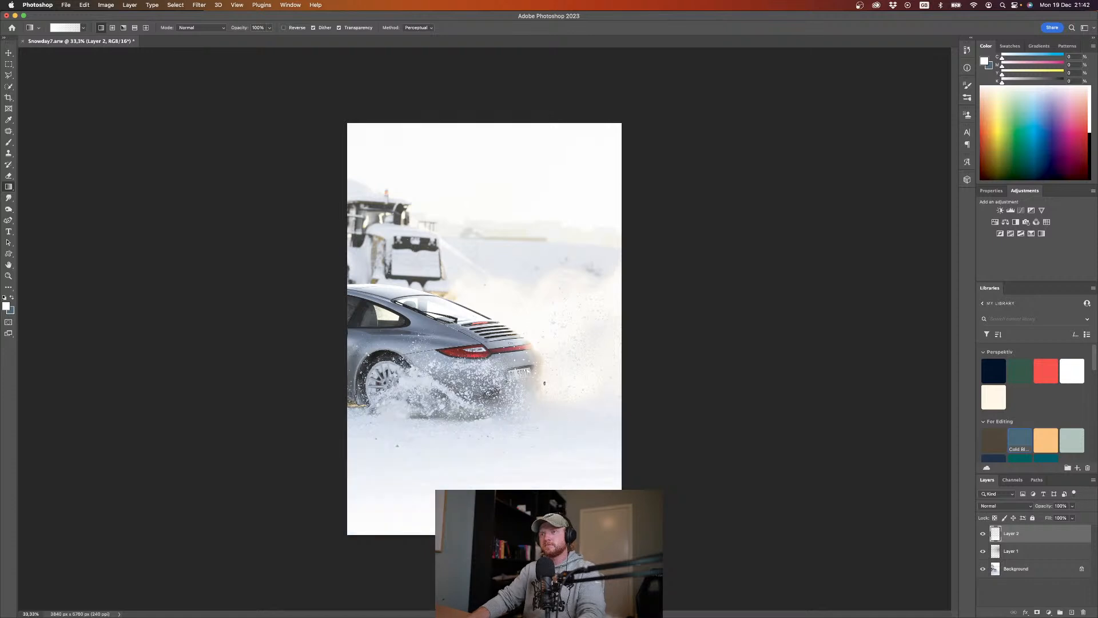
key(super+z)
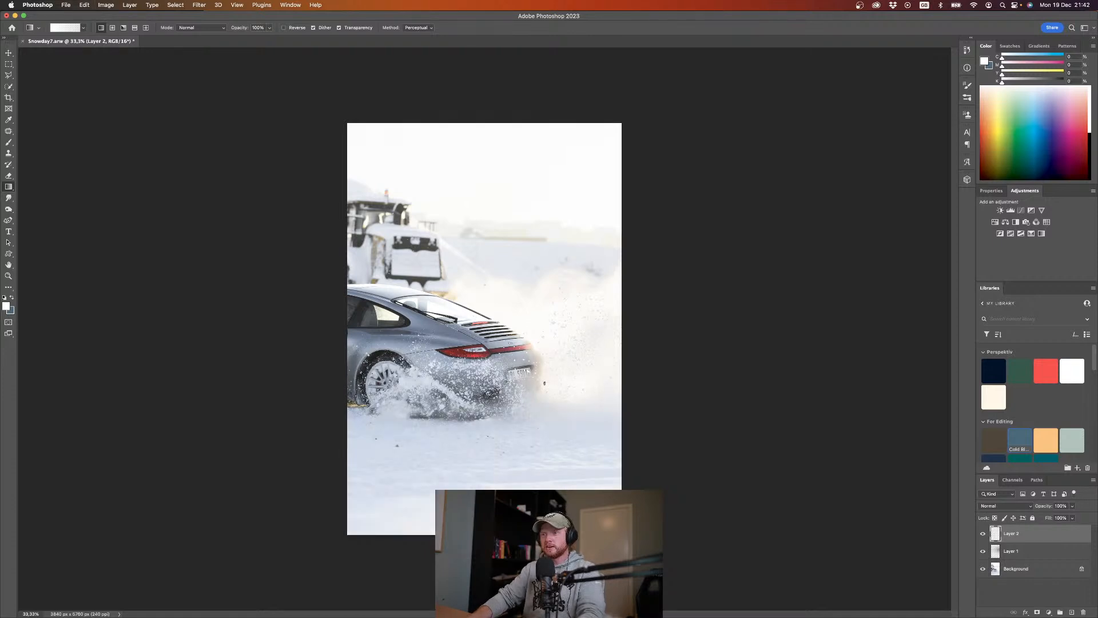
drag(546, 538, 523, 338)
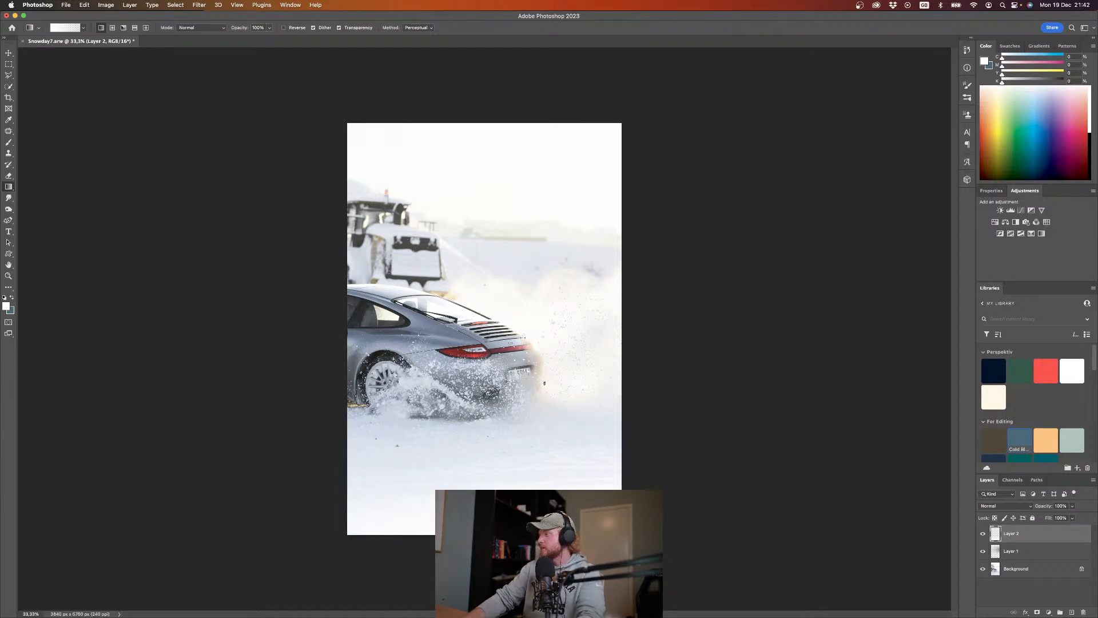
Step: Reduce the white gradient's height by lowering its upper edge to around the car's rear bumper
key(super+t)
drag(485, 343, 485, 369)
key(Return)
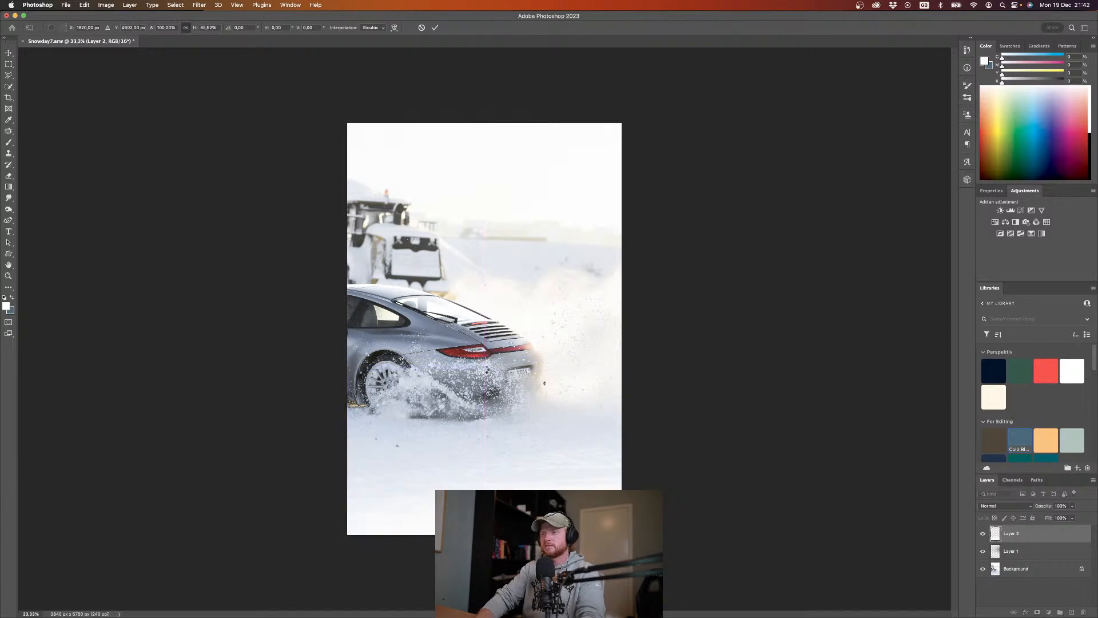
Step: On another new layer, draw a white linear gradient from the photo's top edge down to the car's roof
key(g)
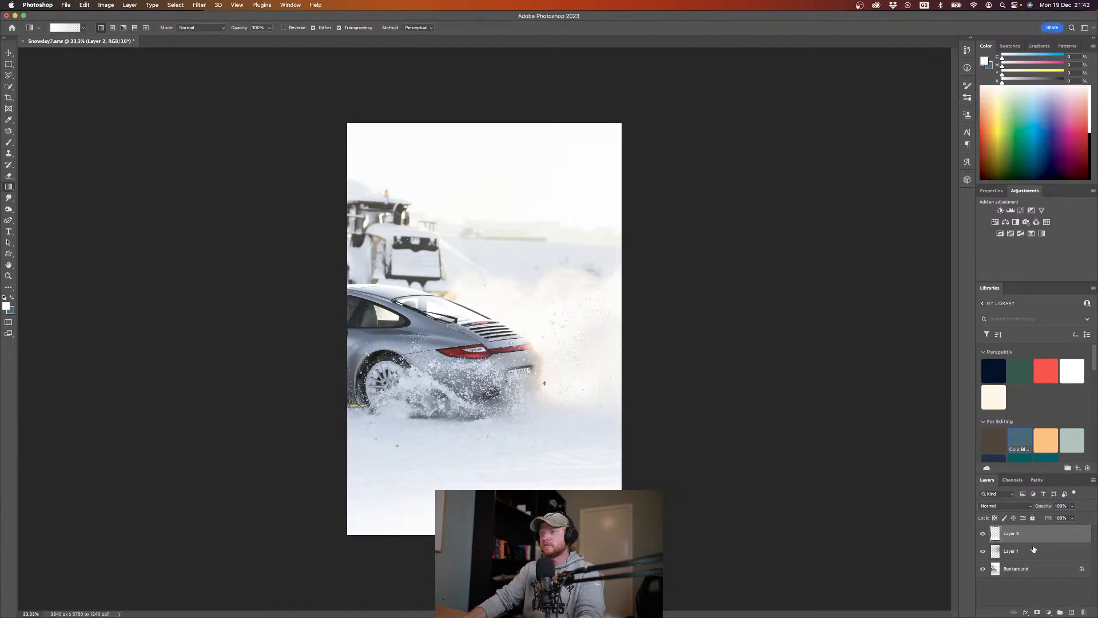
click(1071, 612)
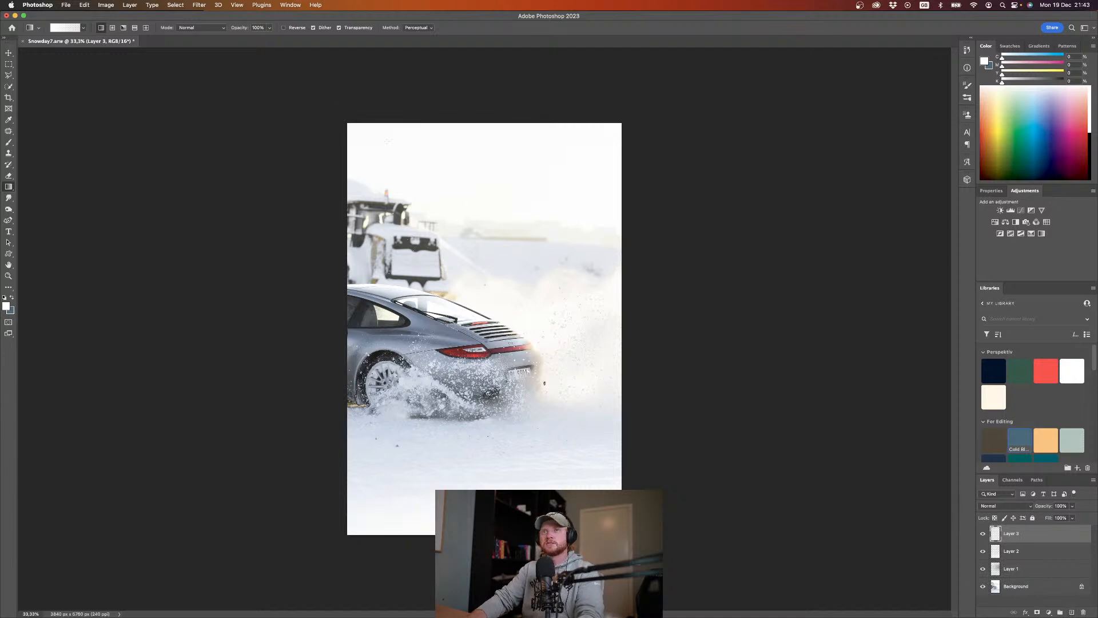
drag(387, 122, 416, 315)
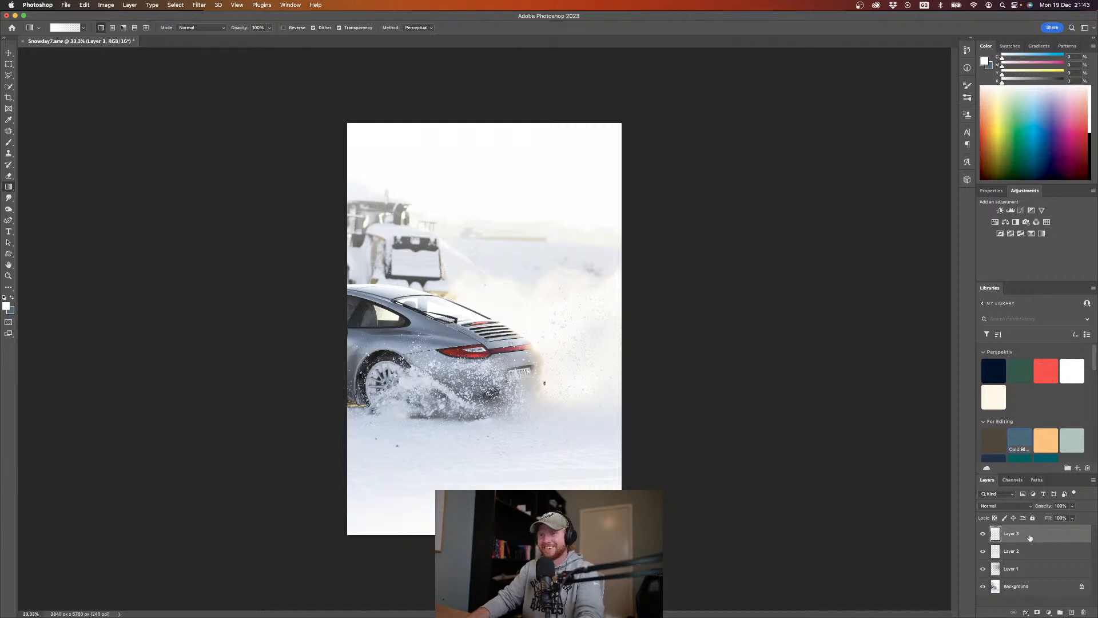
Step: On the Background layer, patch out the dark speck just behind the car's rear bumper
click(1005, 585)
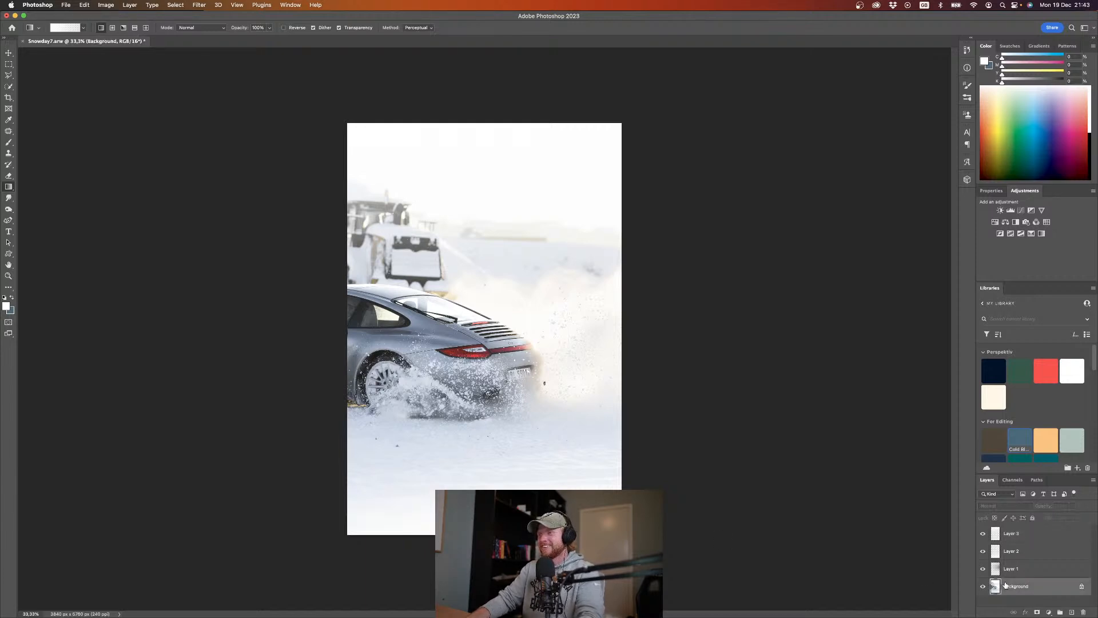
key(j)
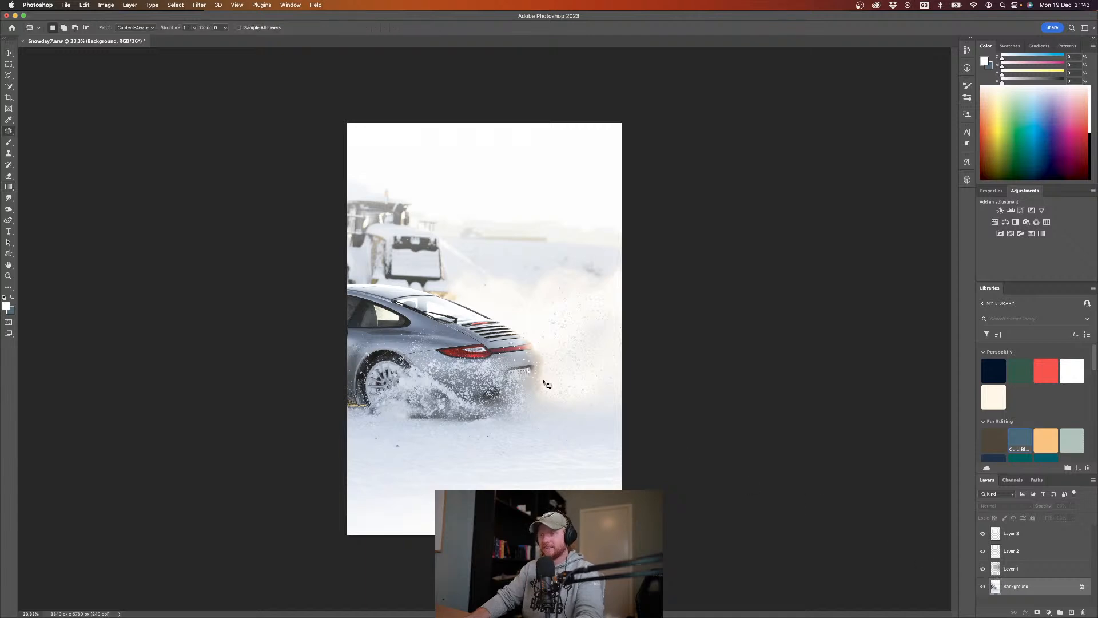
scroll(543, 382, up, 5)
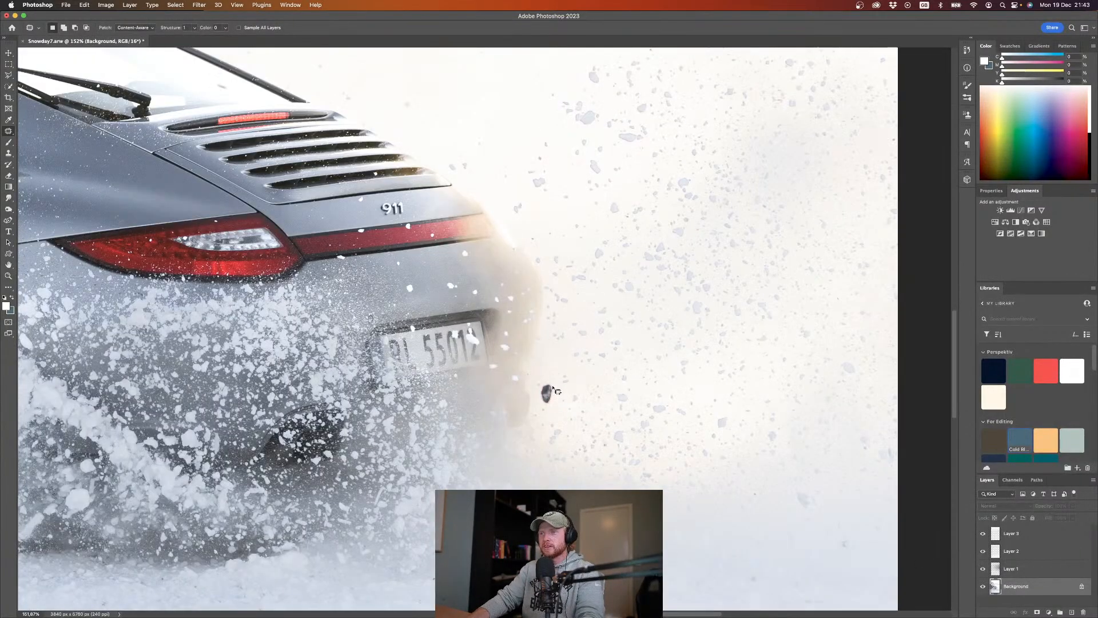
mouse_move(553, 387)
mouse_down()
mouse_move(539, 386)
mouse_move(537, 403)
mouse_move(556, 399)
mouse_move(557, 436)
mouse_up()
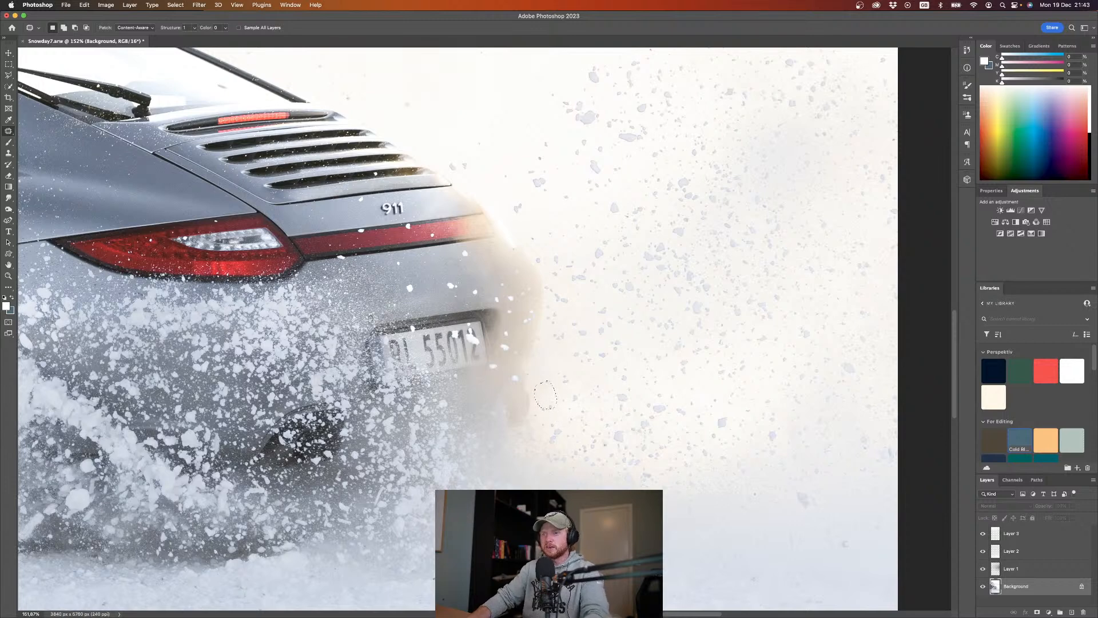
Step: Patch out the two dark specks in the snow below the rear wheel and clear the selection
drag(524, 470, 686, 279)
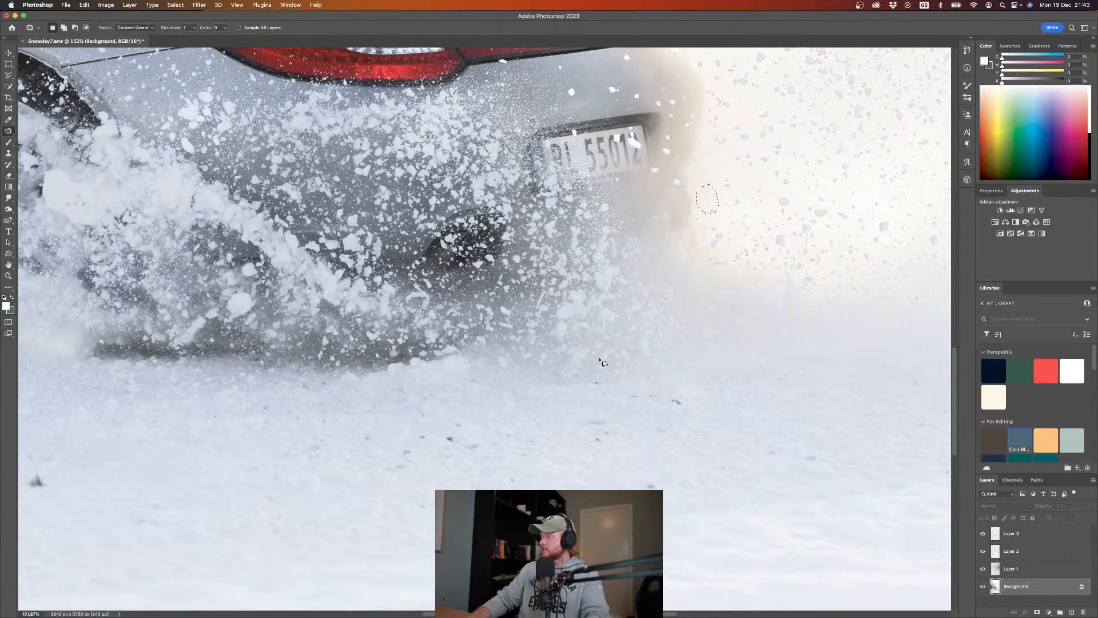
drag(603, 364, 612, 419)
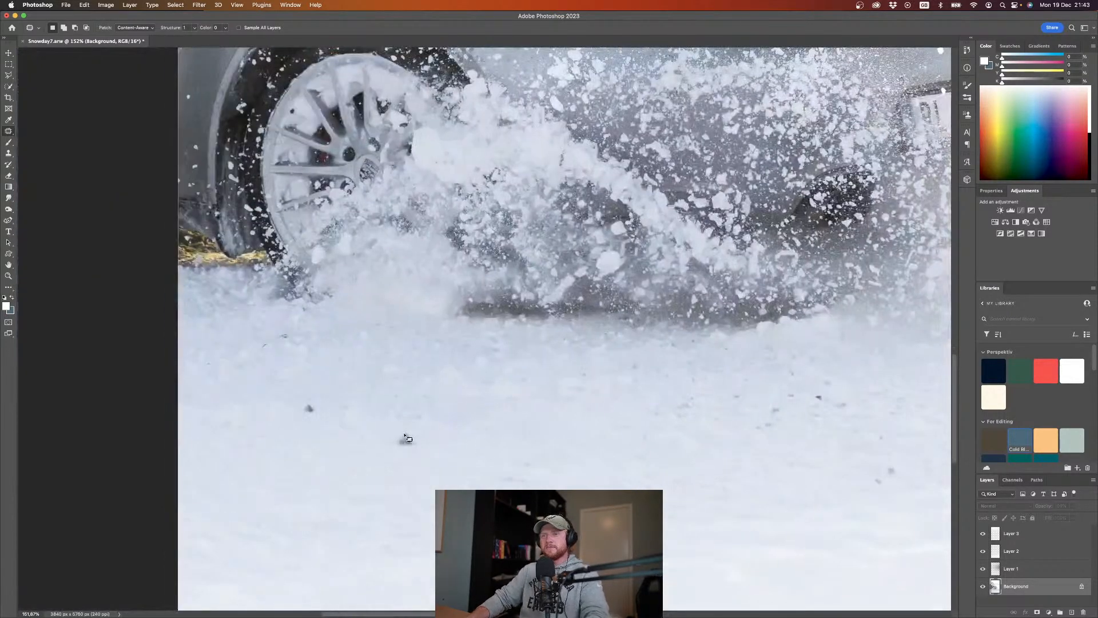
mouse_move(411, 429)
mouse_down()
mouse_move(395, 436)
mouse_move(422, 452)
mouse_move(426, 439)
mouse_move(452, 440)
mouse_up()
mouse_move(305, 403)
mouse_down()
mouse_move(299, 416)
mouse_move(318, 409)
mouse_move(311, 402)
mouse_move(318, 426)
mouse_up()
key(super+d)
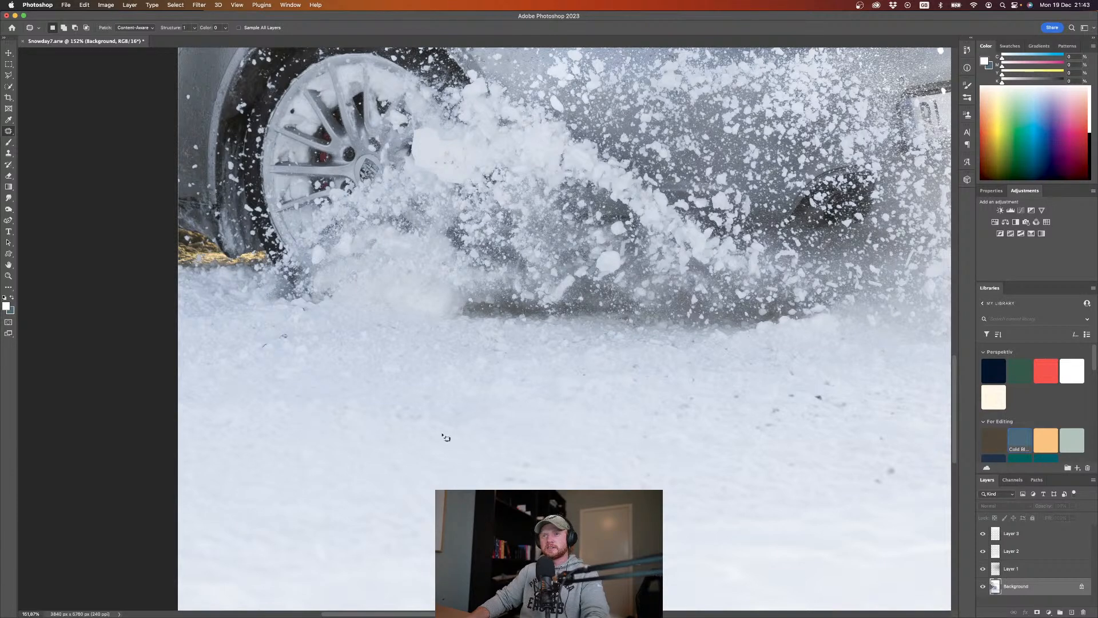
Step: Patch out the remaining dark specks in the snow below and behind the car's rear bumper
scroll(442, 435, down, 5)
drag(653, 410, 663, 425)
scroll(681, 424, right, 4)
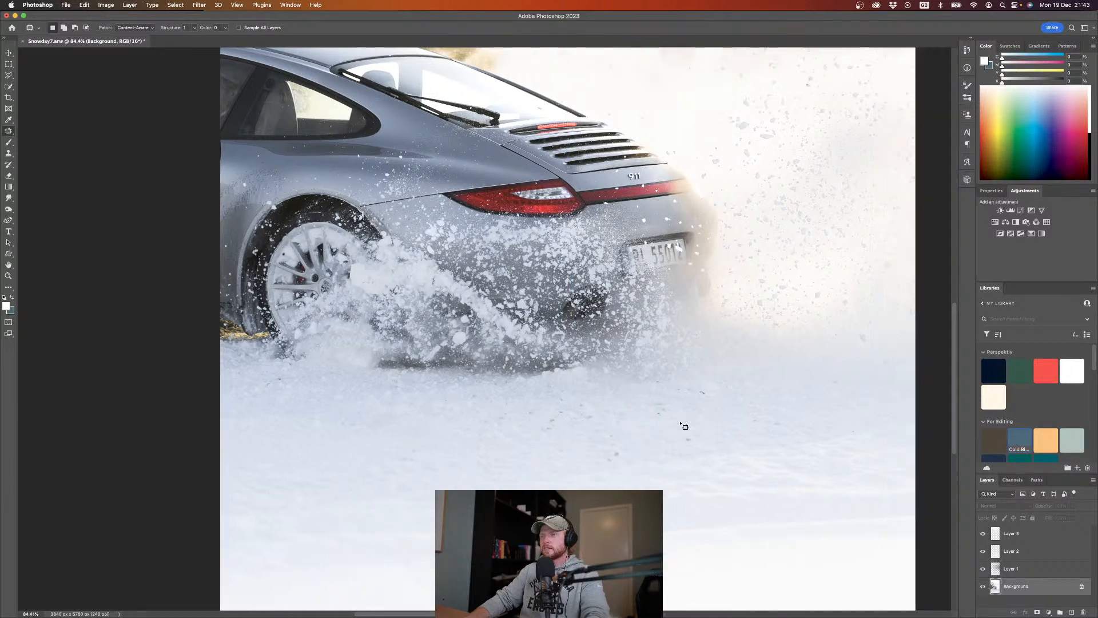
drag(593, 458, 669, 437)
drag(679, 397, 682, 395)
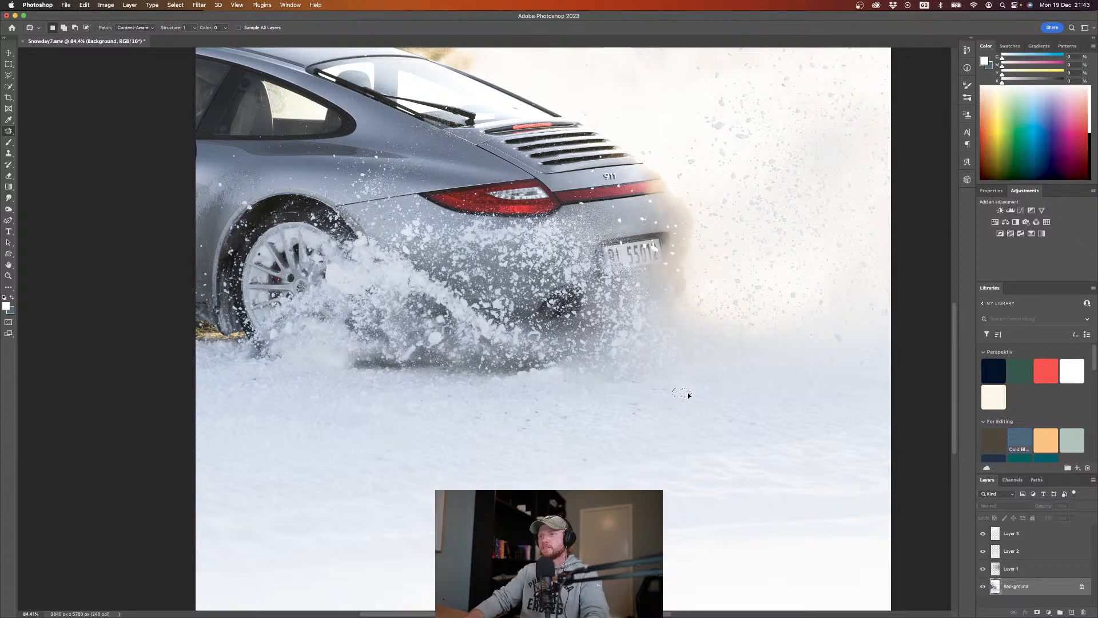
key(super+d)
mouse_move(636, 380)
mouse_down()
mouse_move(644, 387)
mouse_move(637, 379)
mouse_up()
key(super+d)
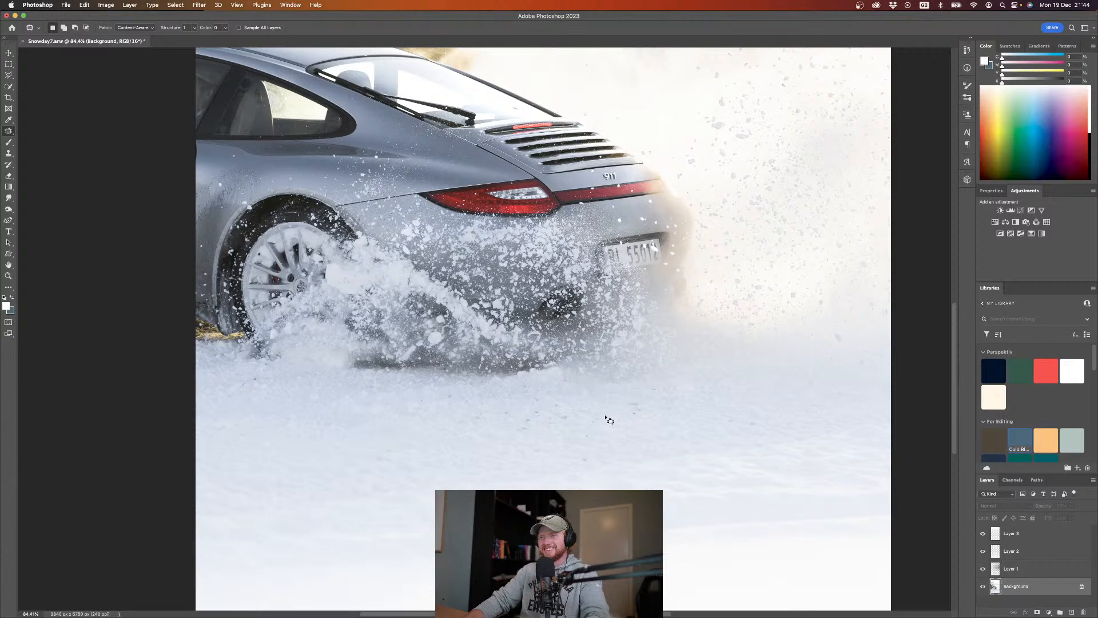
Step: Save the retouched photo, then switch to Lightroom Classic and rate it three stars
scroll(645, 427, down, 3)
key(super+s)
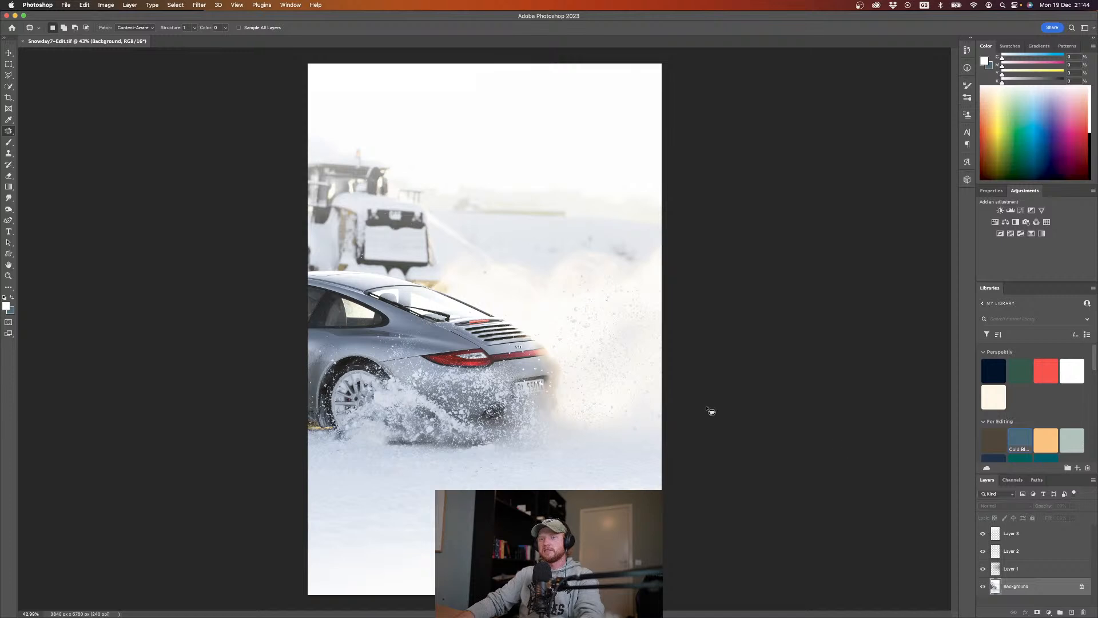
key(ctrl+Right)
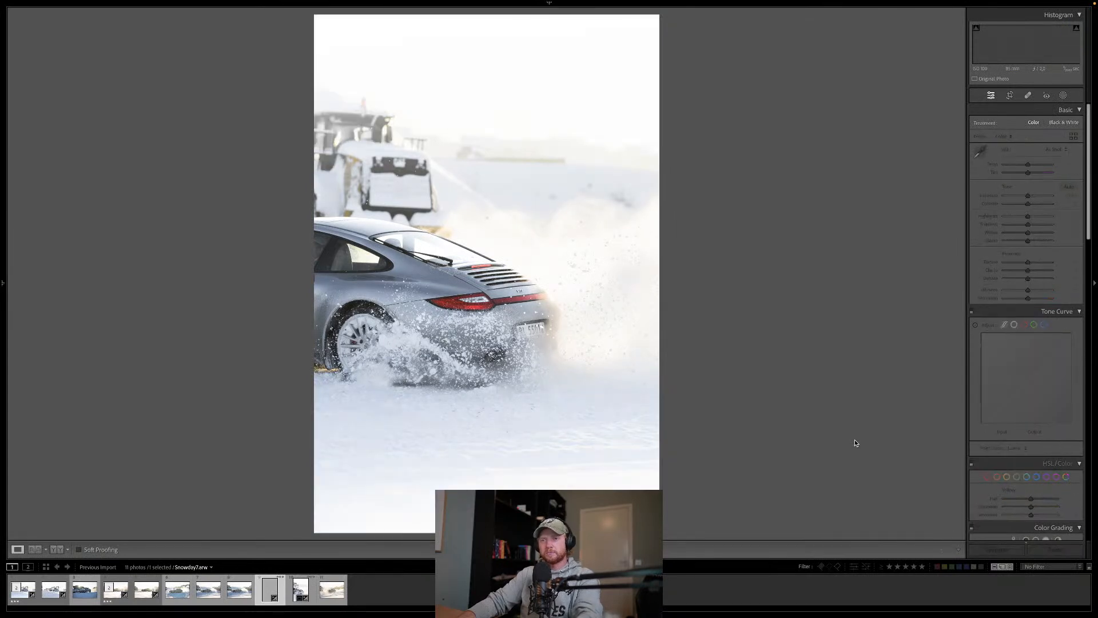
key(3)
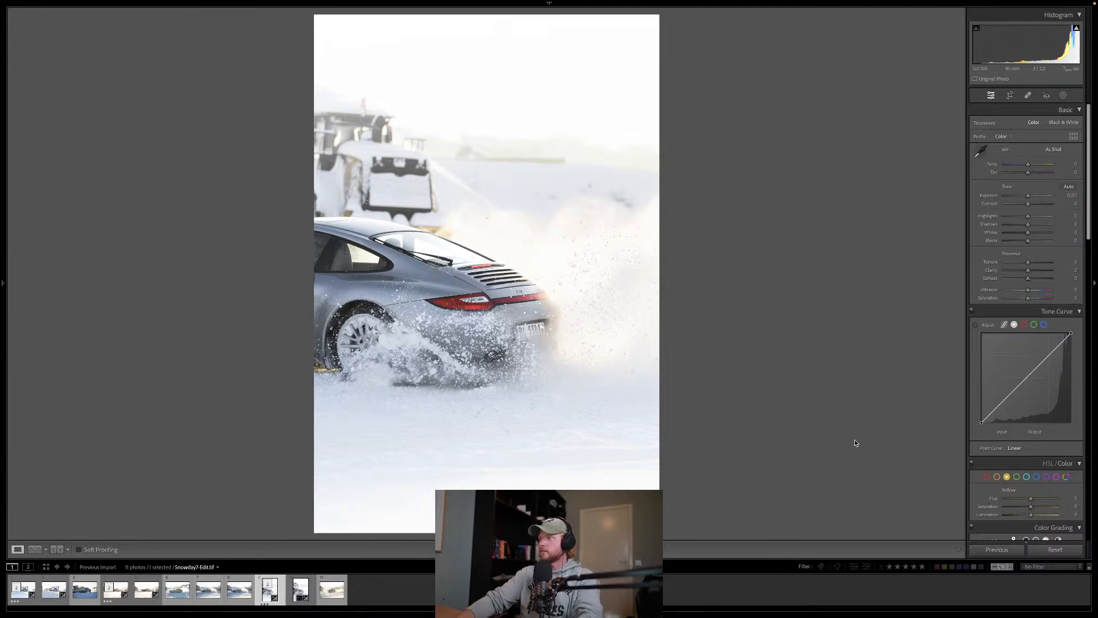
Step: Copy the develop settings of Snowday3.arw without its mask and paste them onto the last photo of the series
click(333, 593)
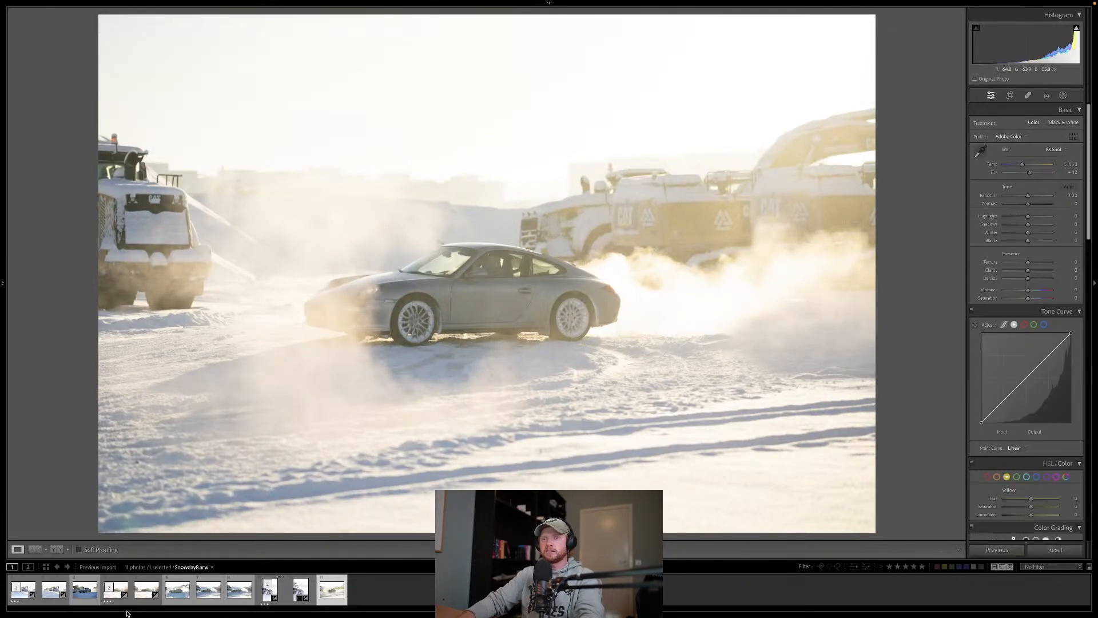
click(143, 594)
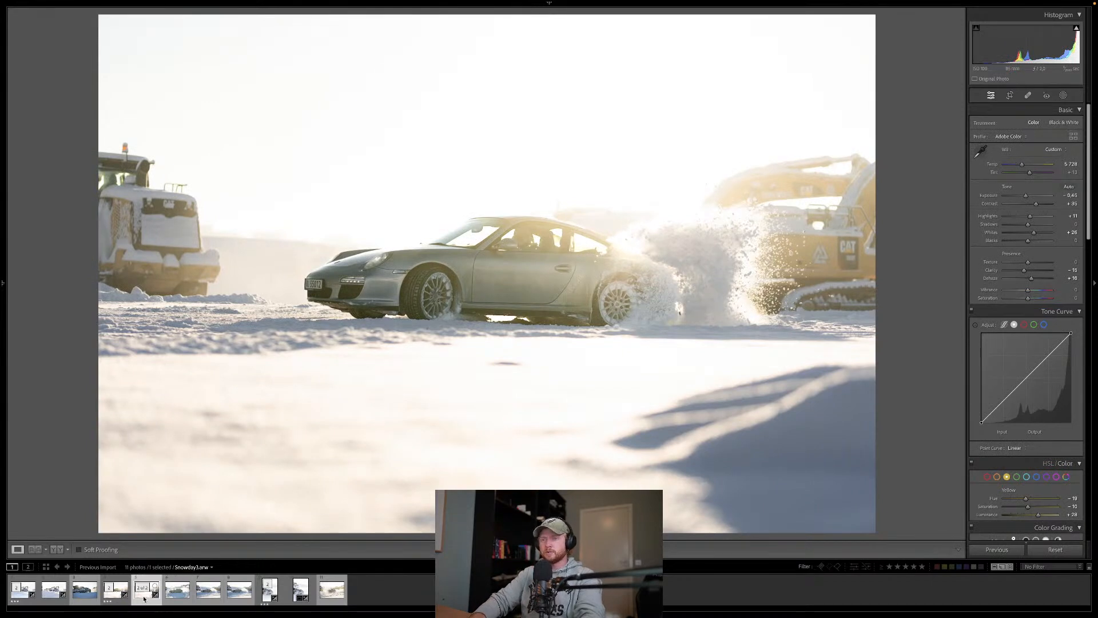
key(ctrl+shift+c)
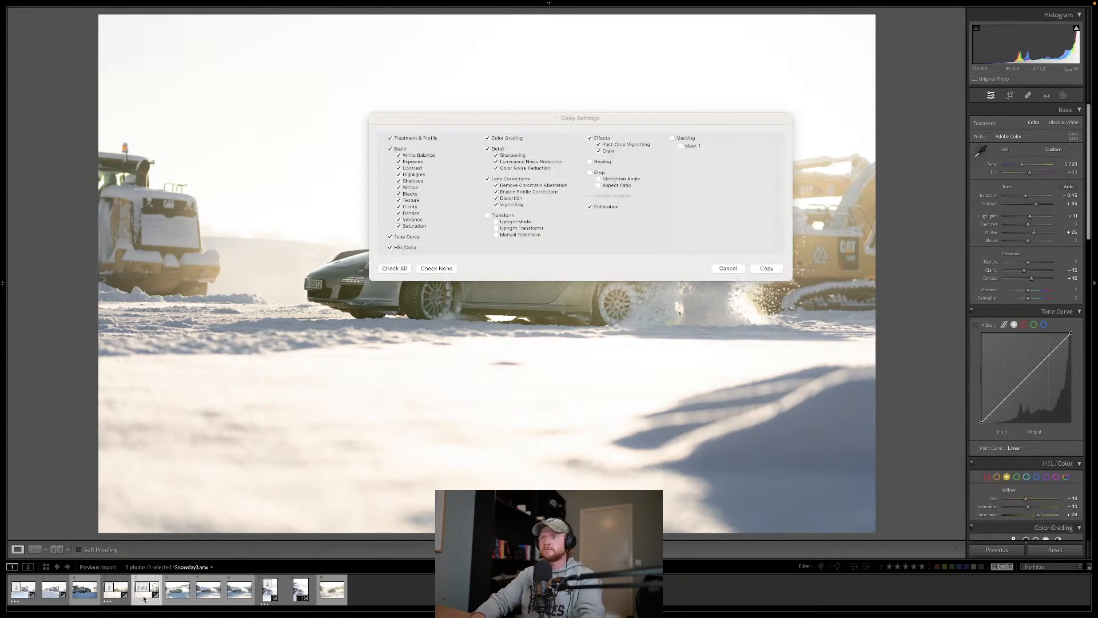
key(Return)
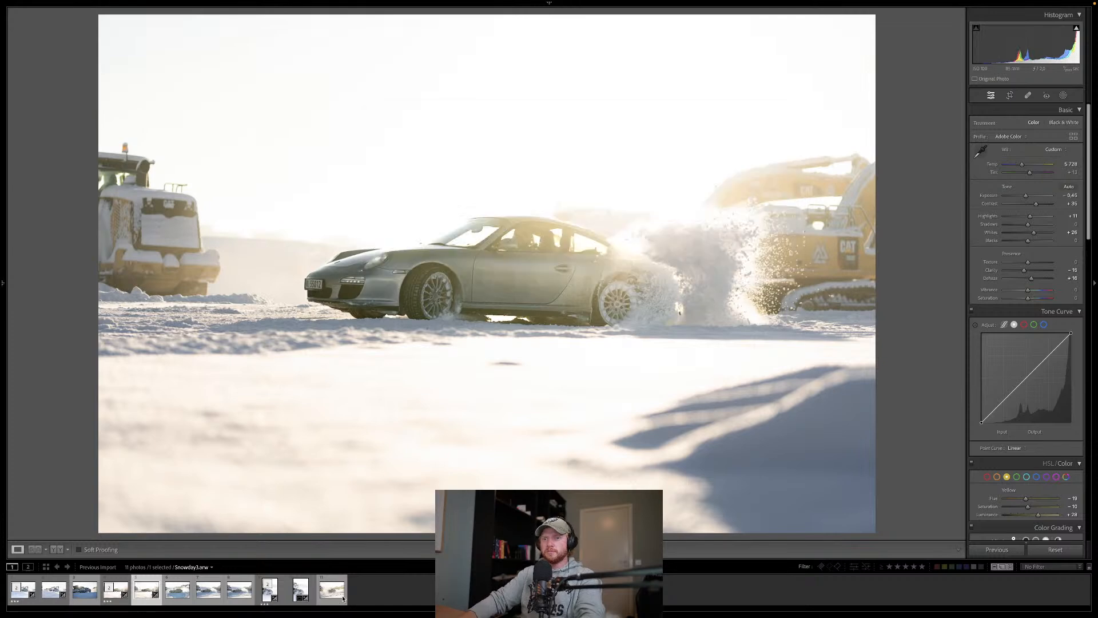
click(330, 595)
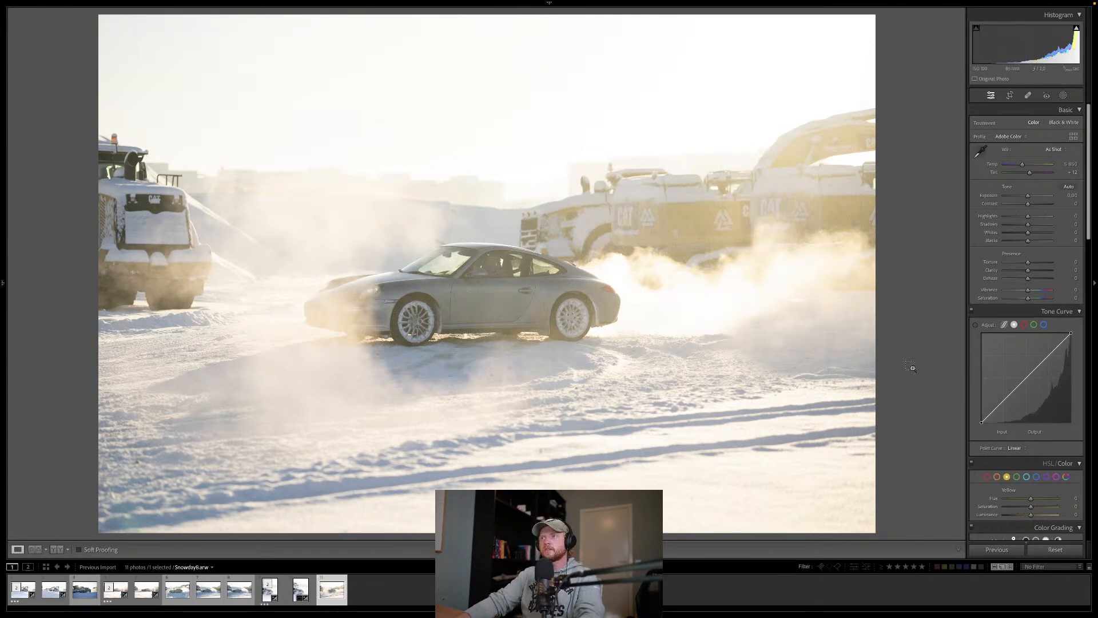
key(ctrl+shift+v)
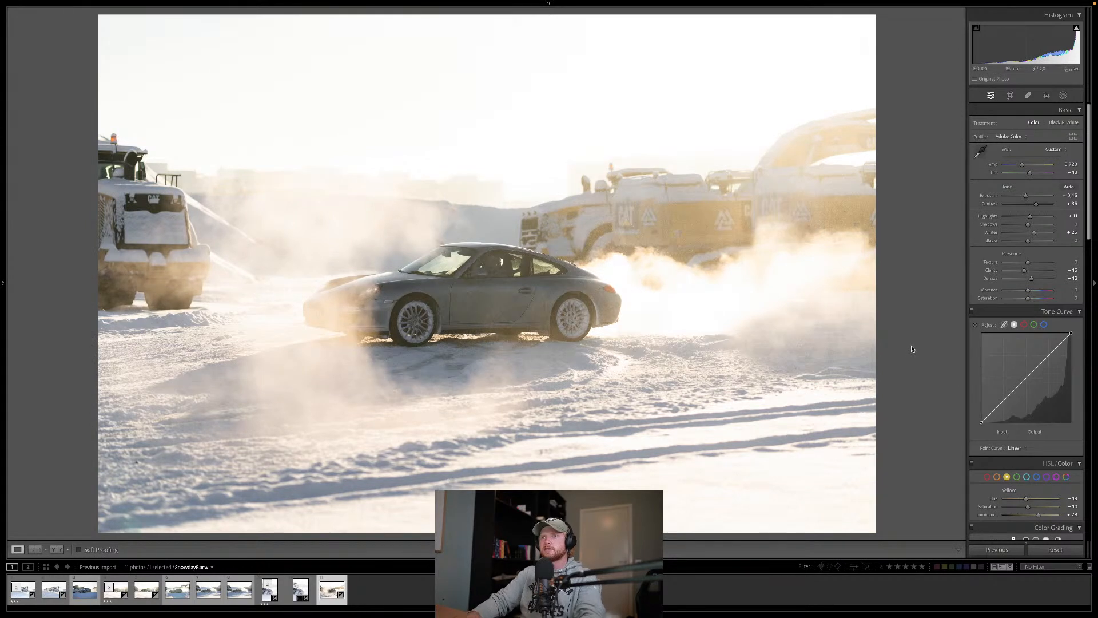
Step: Crop the photo slightly tighter in its original aspect ratio, trimming mainly the edge with the construction machines behind the car
click(1010, 96)
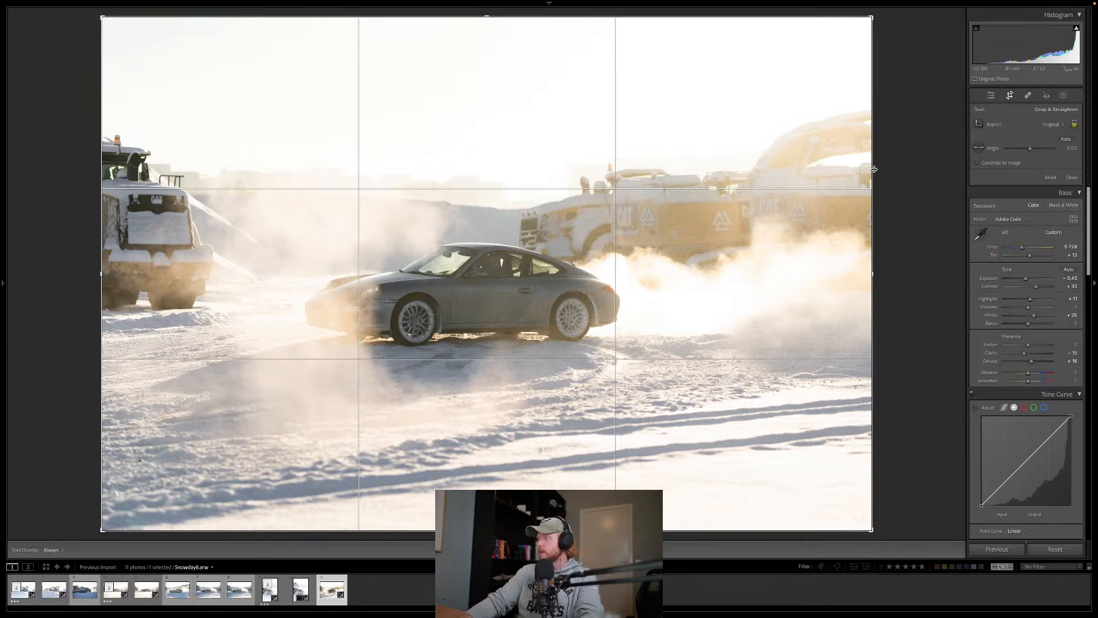
drag(874, 169, 862, 170)
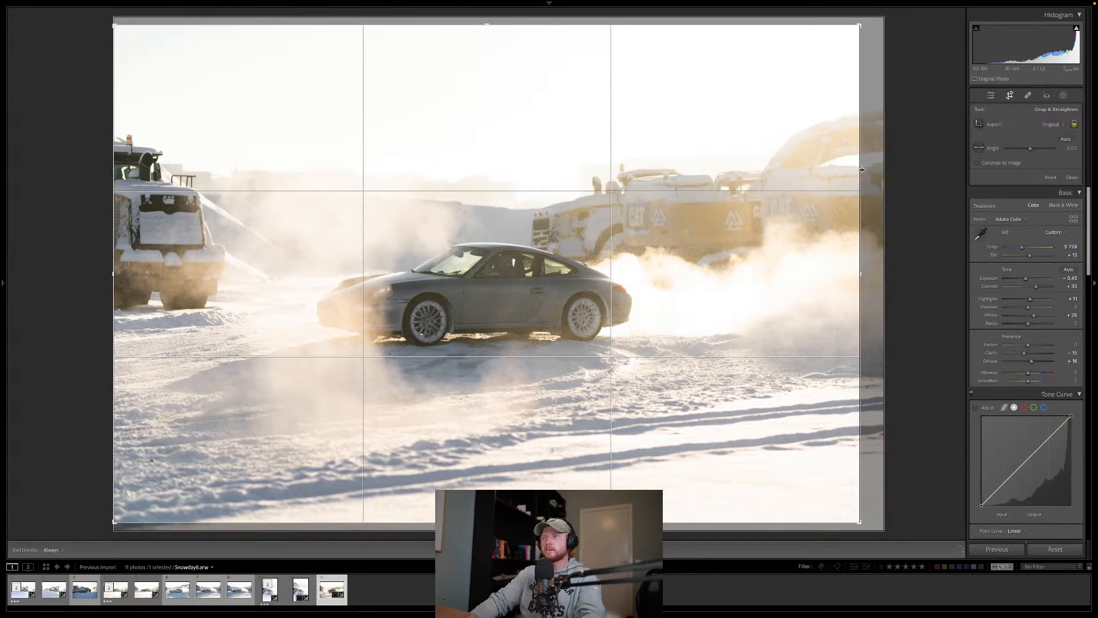
drag(862, 170, 863, 169)
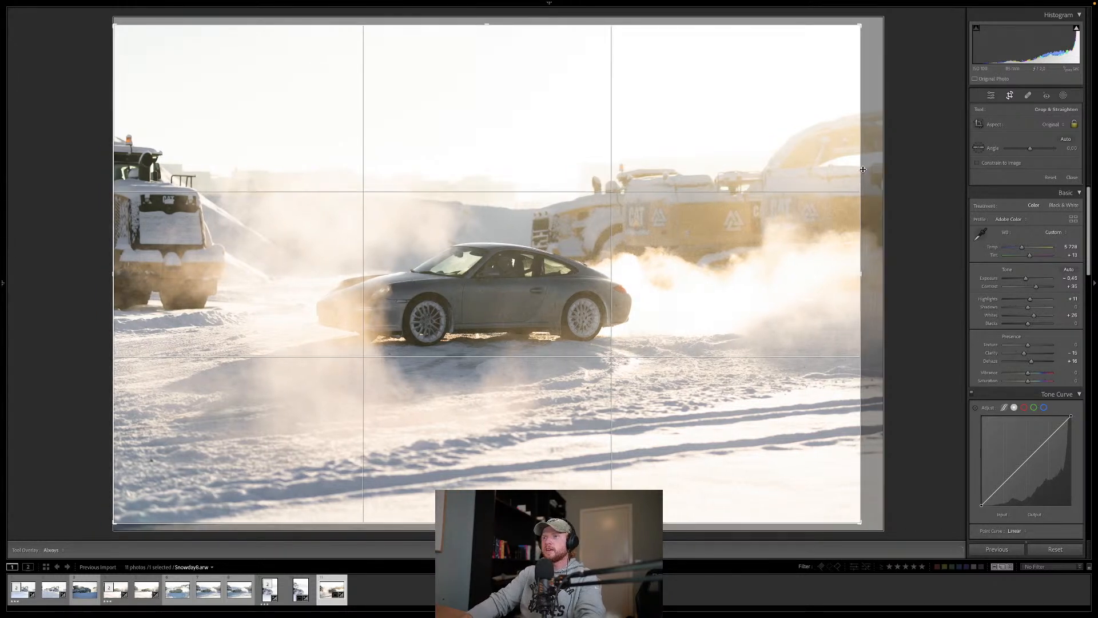
key(Return)
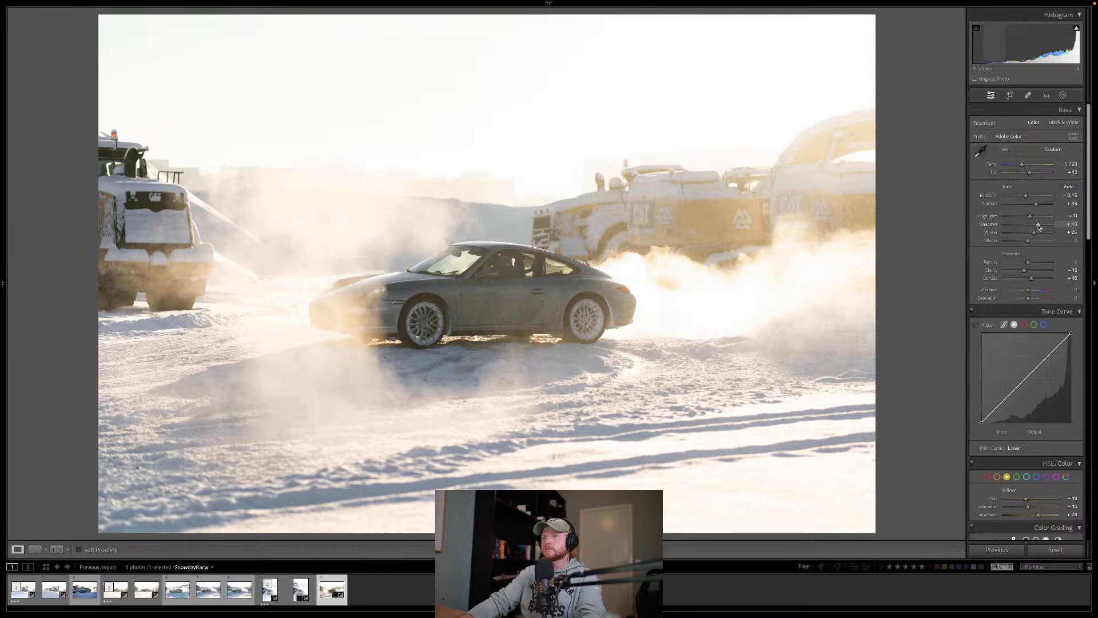
Step: Raise the photo's shadows and lower its highlights to −60, keeping the exposure at −0.45
drag(1039, 228, 1037, 226)
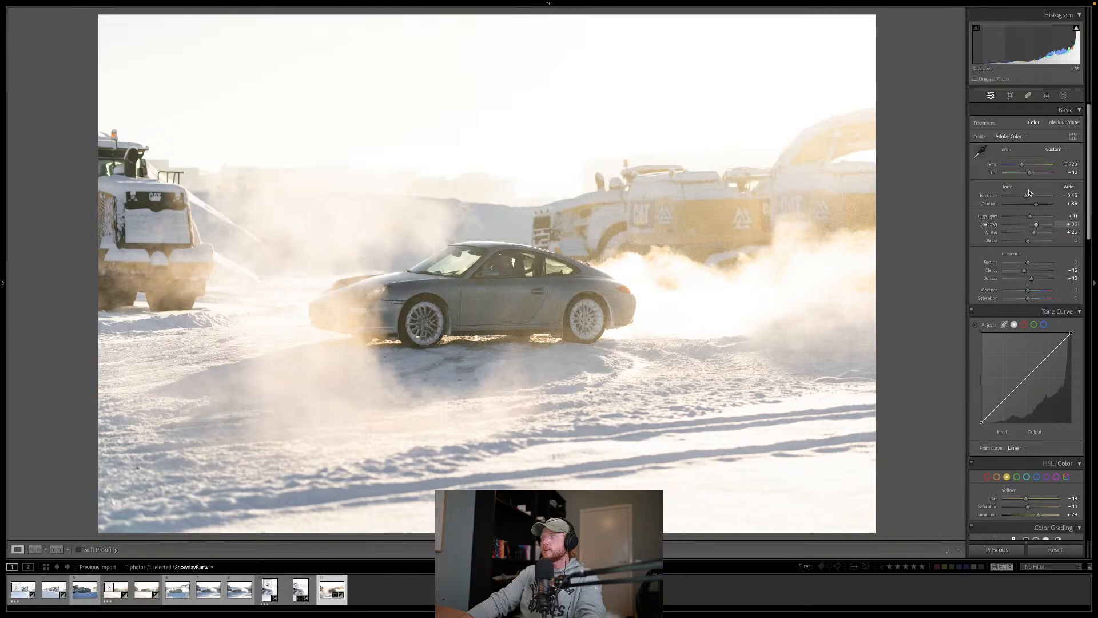
drag(1026, 195, 1012, 218)
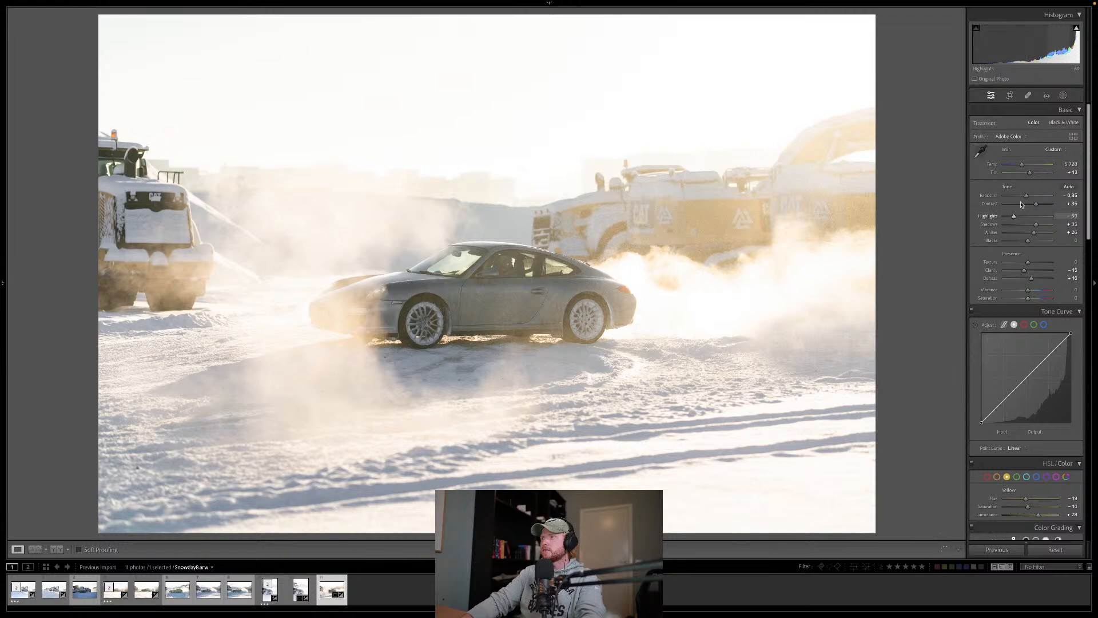
drag(1027, 197, 1026, 198)
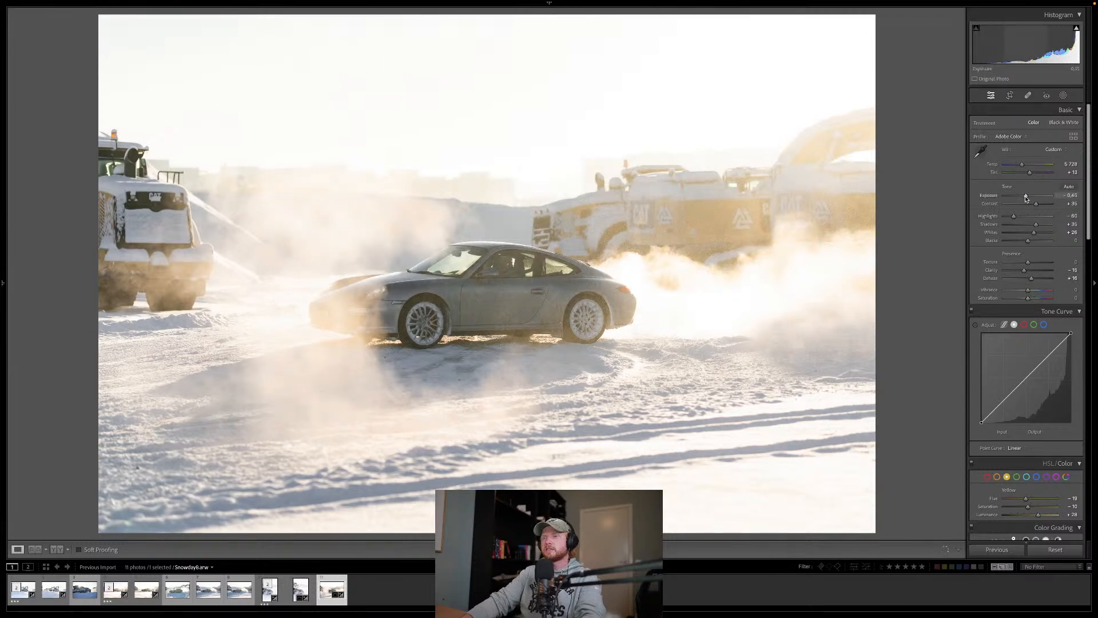
Step: Try the photo in black and white and return it to colour
key(b)
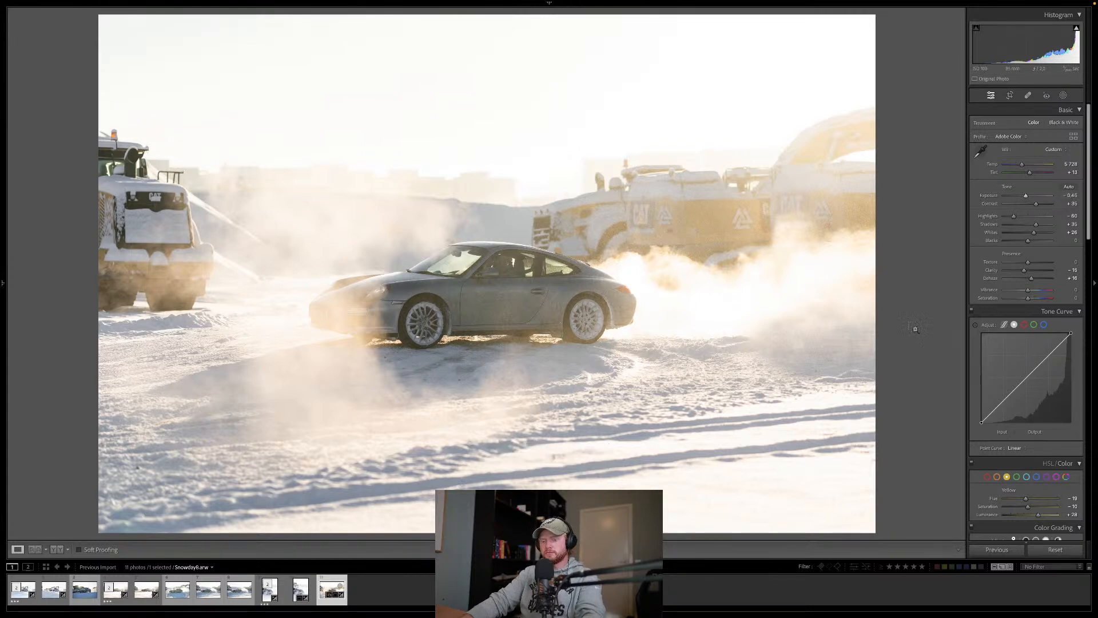
key(ctrl+z)
key(v)
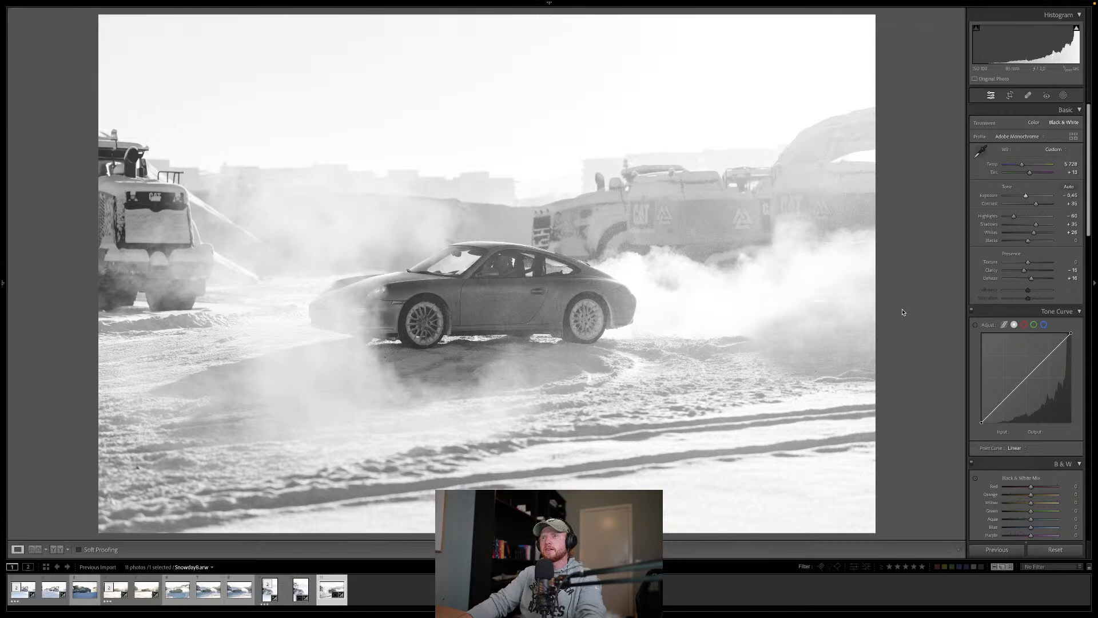
key(v)
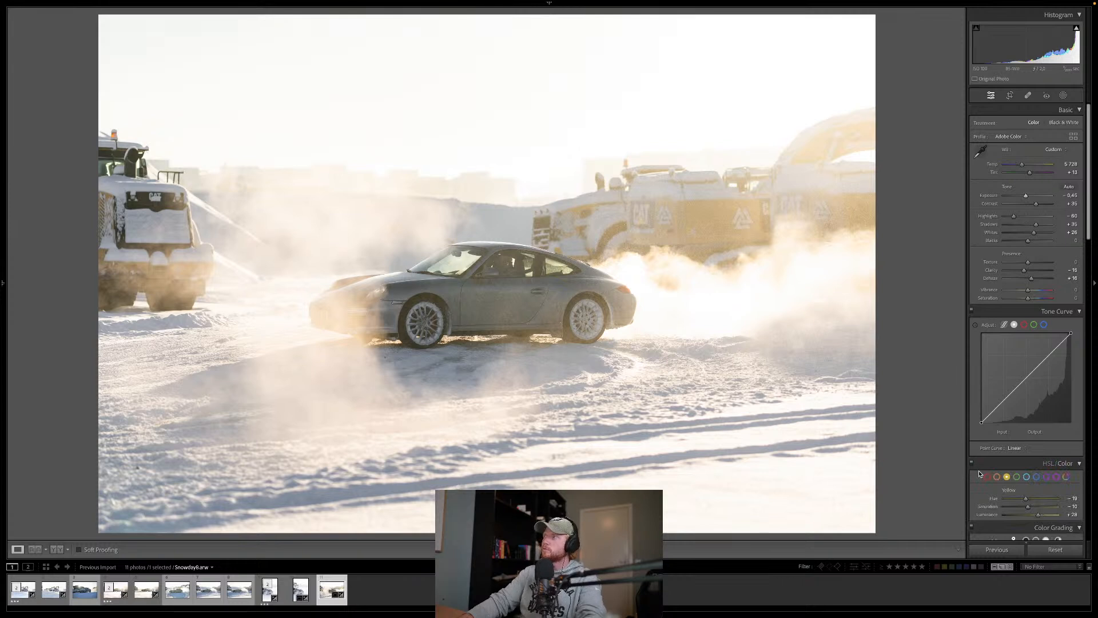
Step: Set the luminance of the blues to +40 and of the purples to +28 in the colour mixer
scroll(979, 474, down, 5)
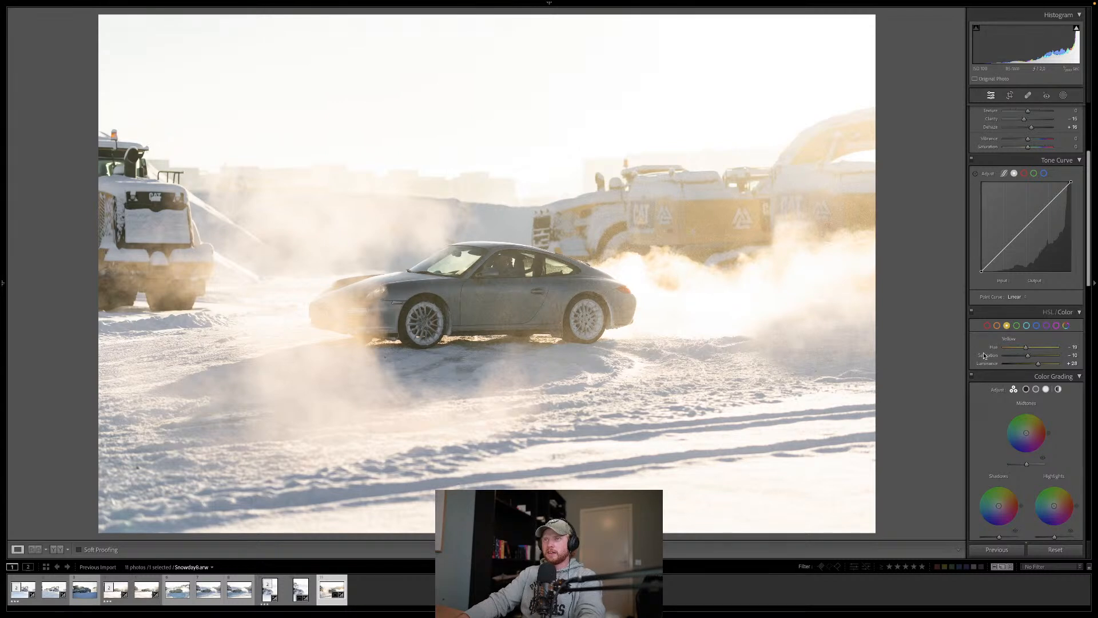
click(1037, 326)
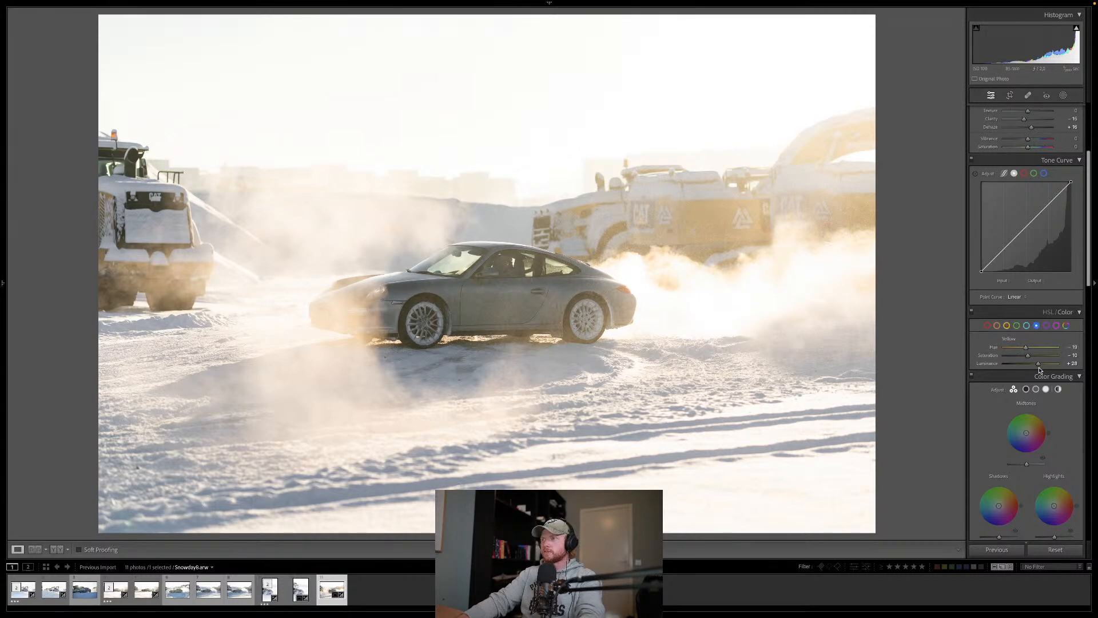
click(1042, 364)
drag(1042, 365, 1041, 364)
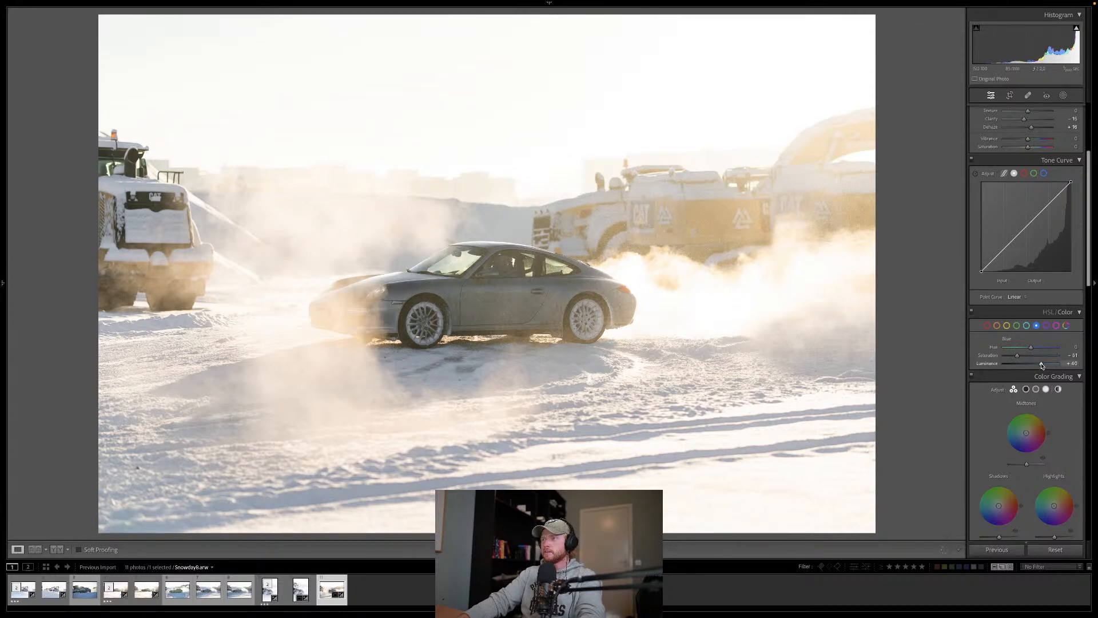
click(1047, 325)
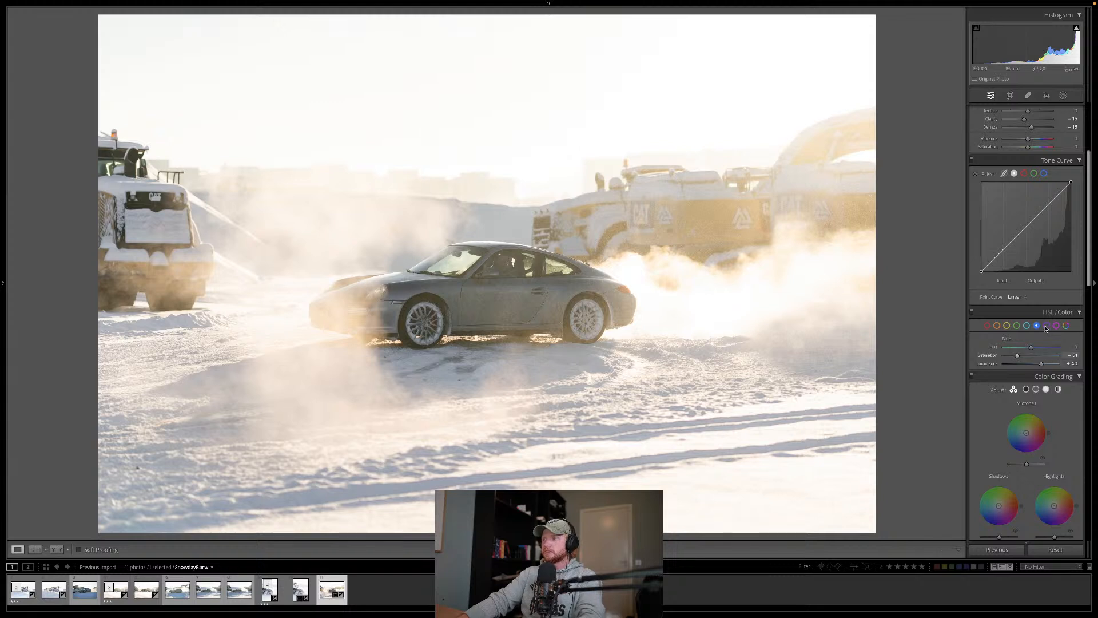
click(1042, 365)
mouse_move(1043, 364)
mouse_down()
mouse_move(1028, 364)
mouse_move(1046, 367)
mouse_up()
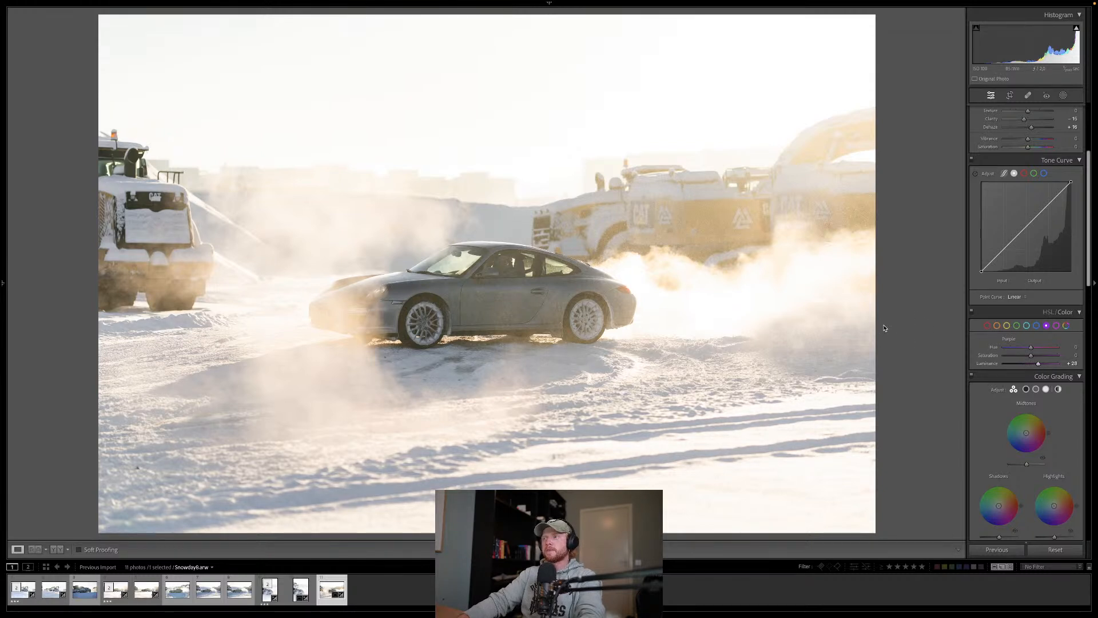
Step: Raise the luminance of the blues further, inspecting the car up close and comparing the edit with the before view
click(506, 266)
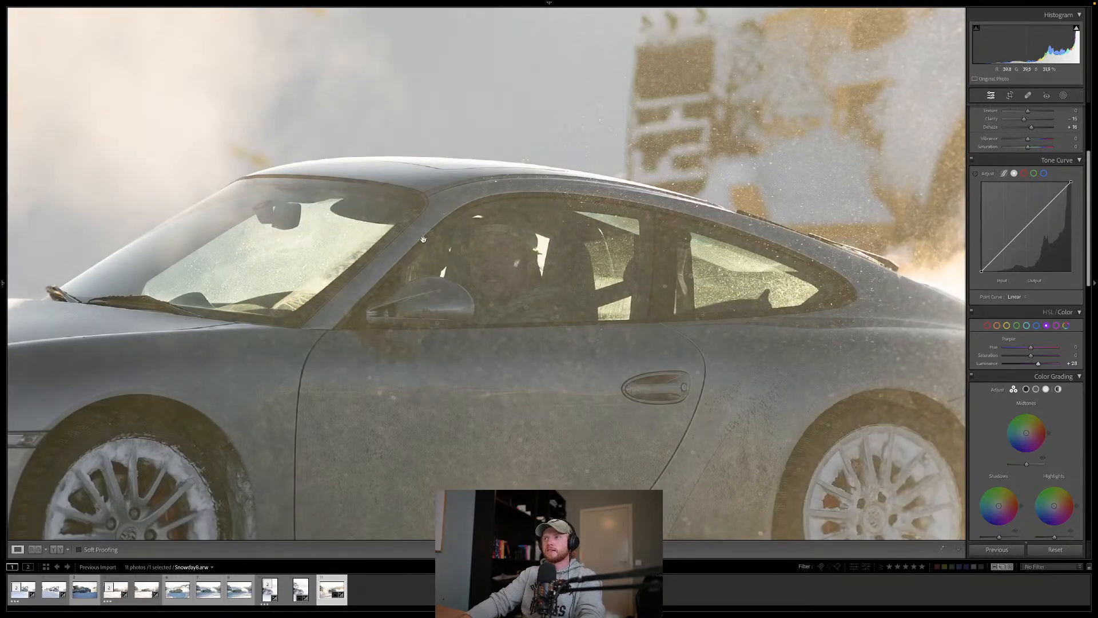
click(519, 275)
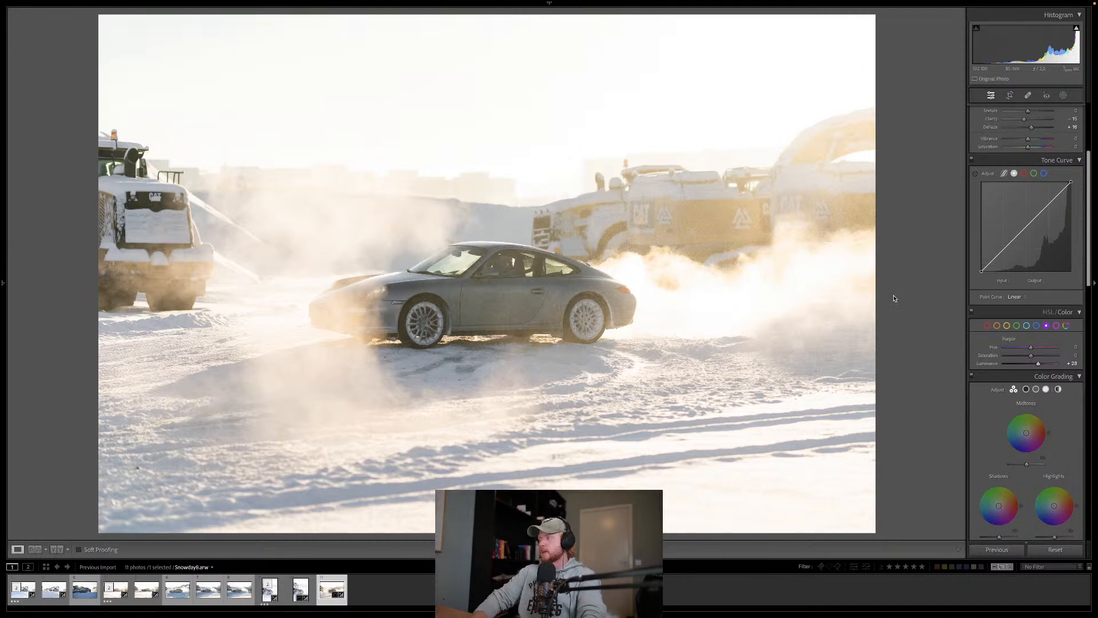
key(backslash)
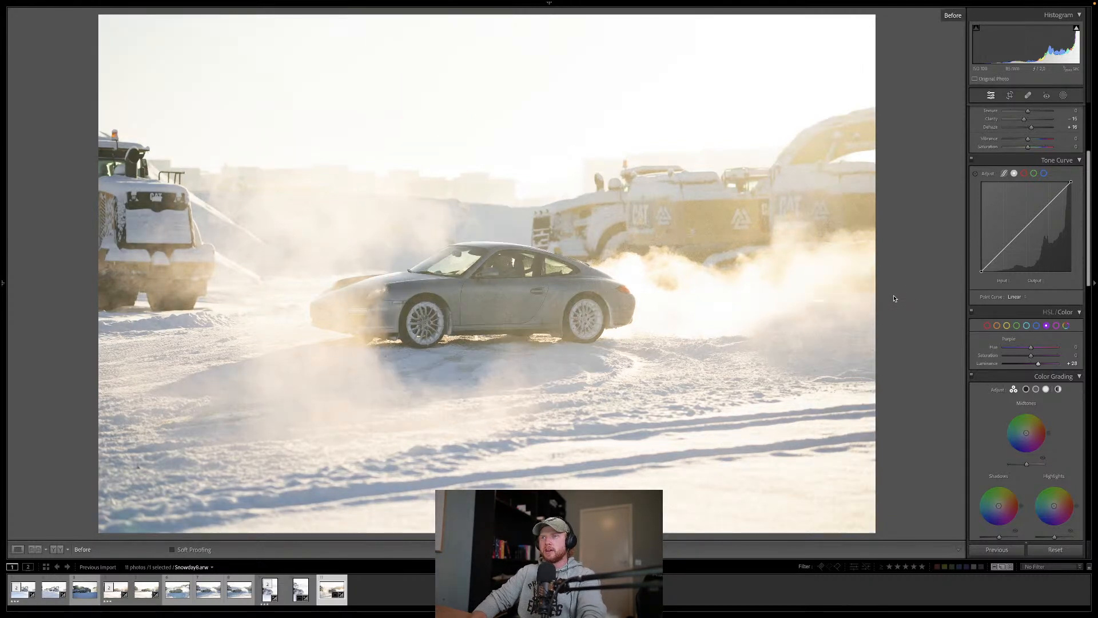
key(backslash)
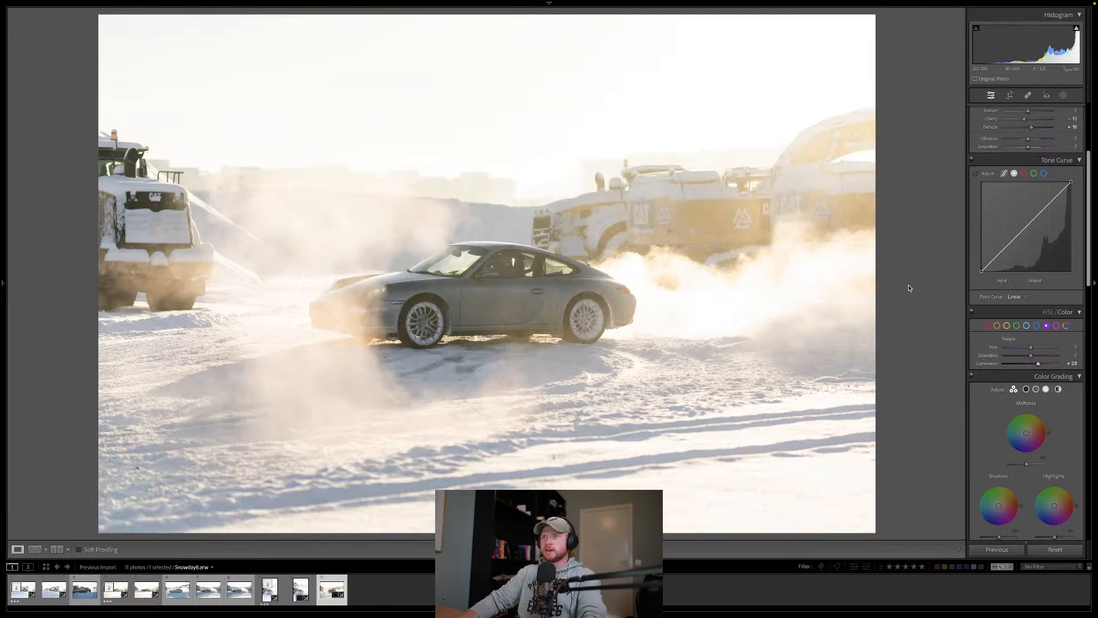
click(1037, 325)
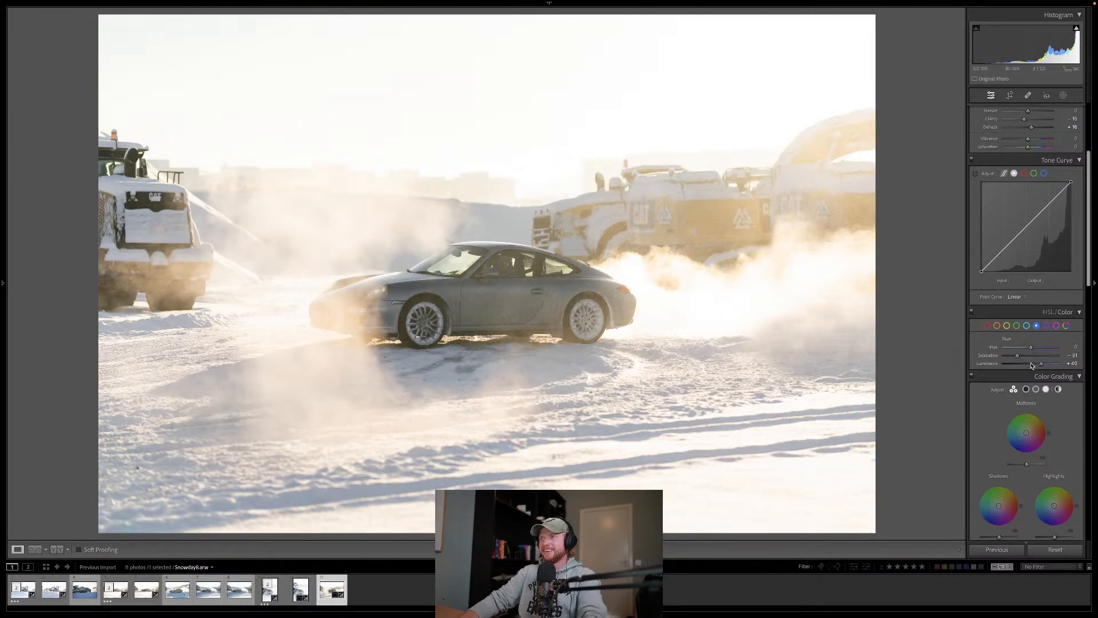
click(1051, 364)
drag(1048, 364, 1047, 364)
click(1027, 326)
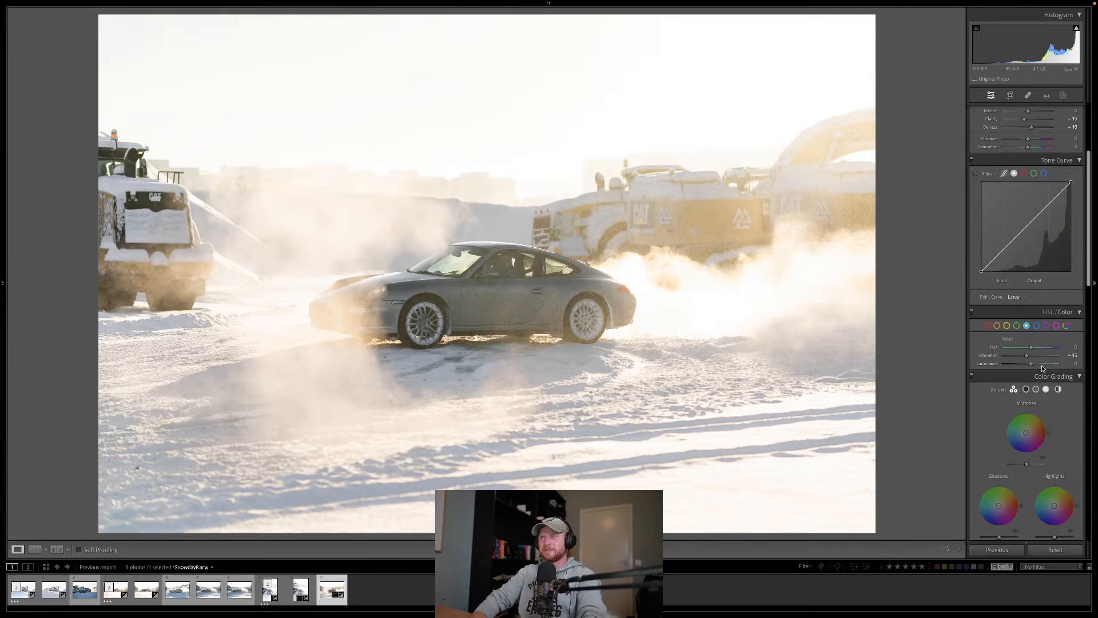
key(backslash)
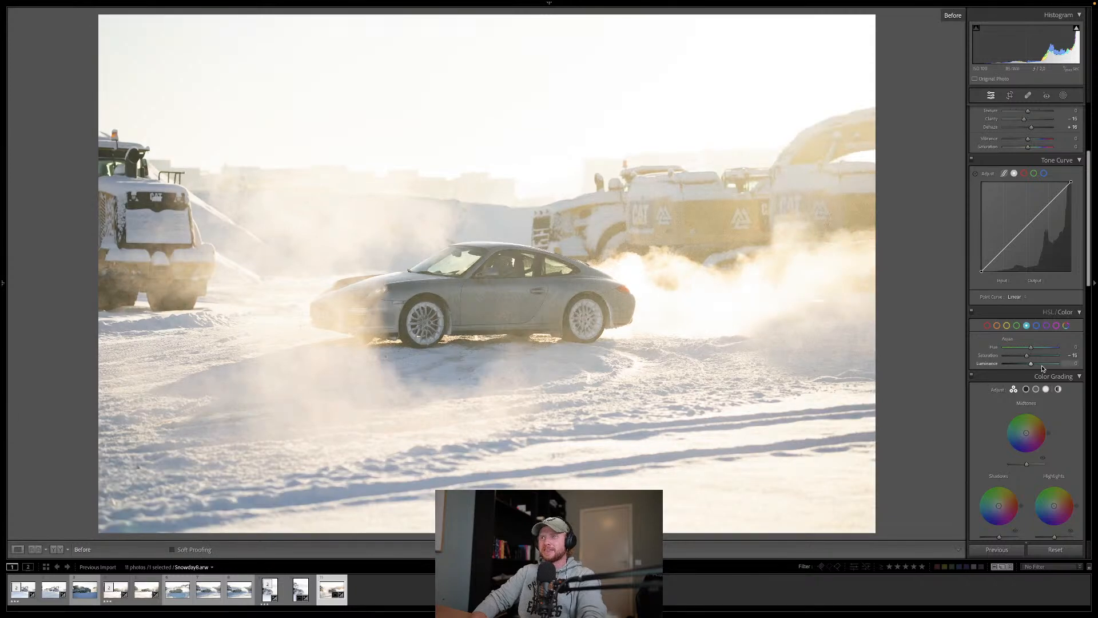
key(backslash)
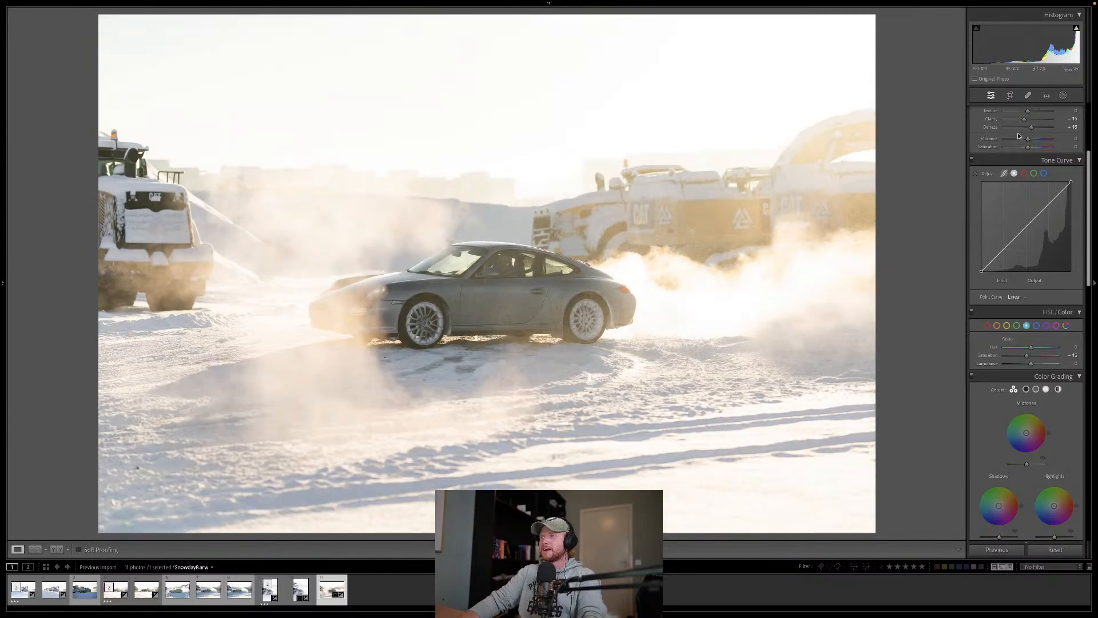
Step: Reset Dehaze to 0 and lower the exposure to −1.65, checking the tones in black and white
scroll(1018, 136, up, 5)
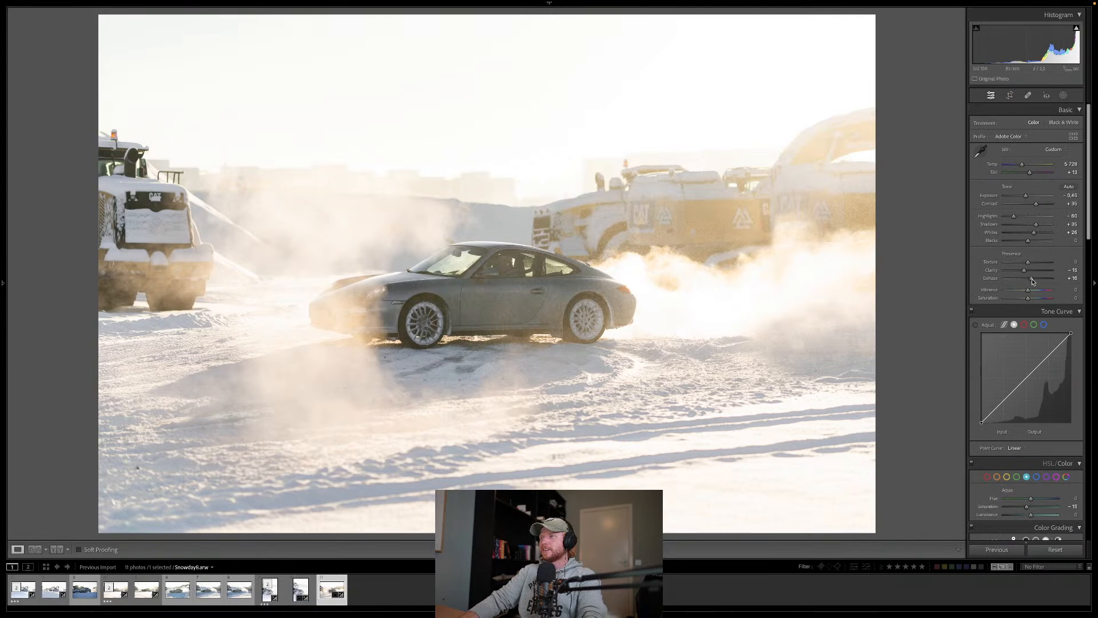
double_click(1031, 280)
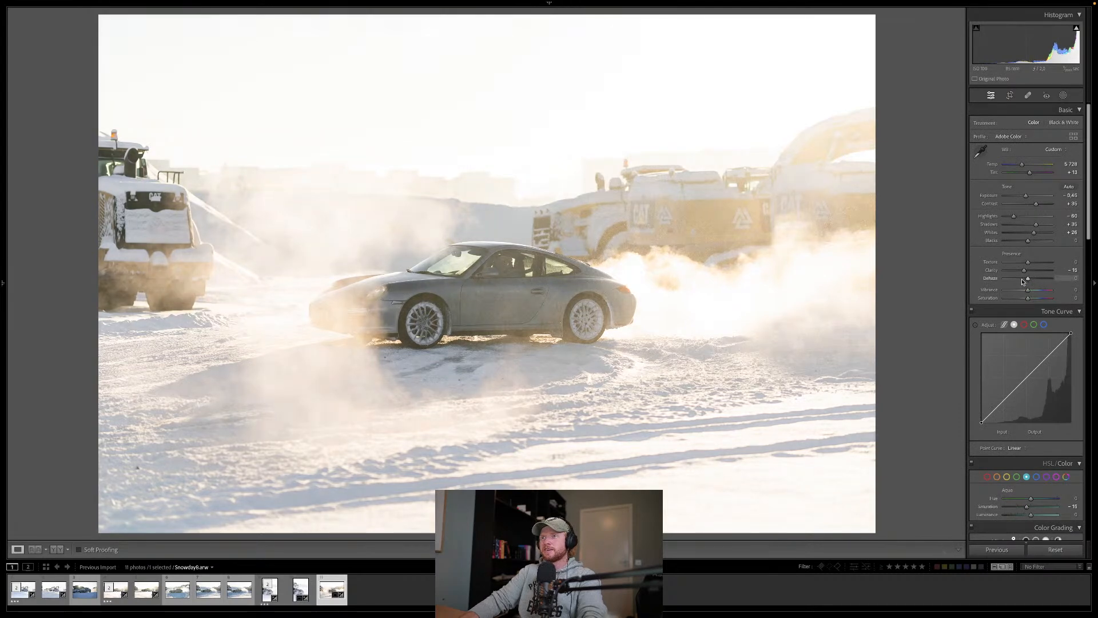
drag(1027, 195, 1022, 196)
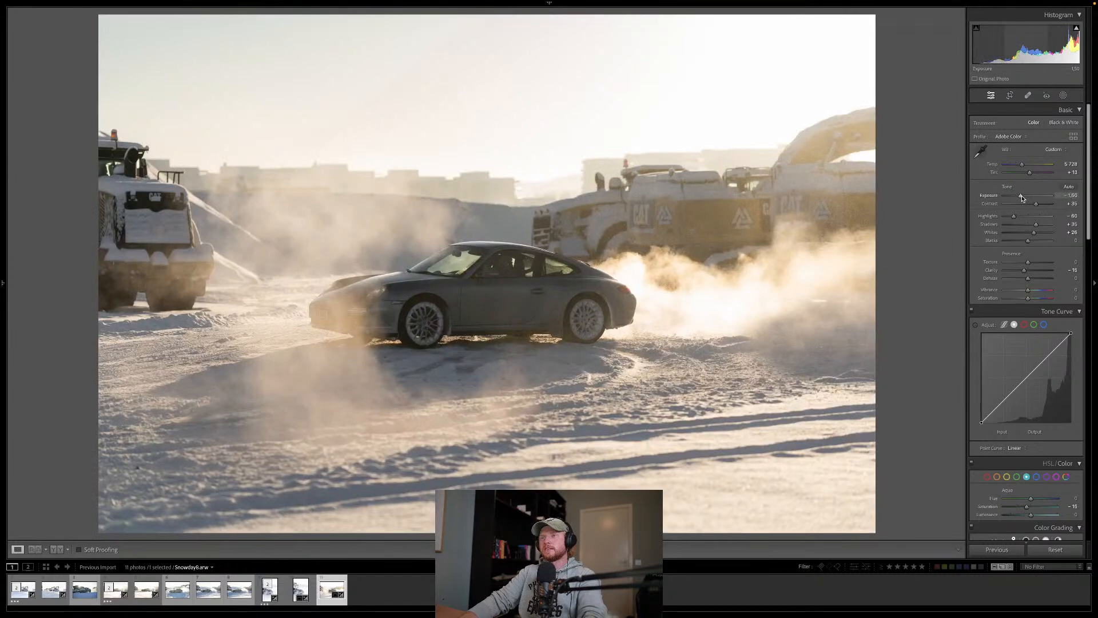
drag(1022, 198, 1024, 199)
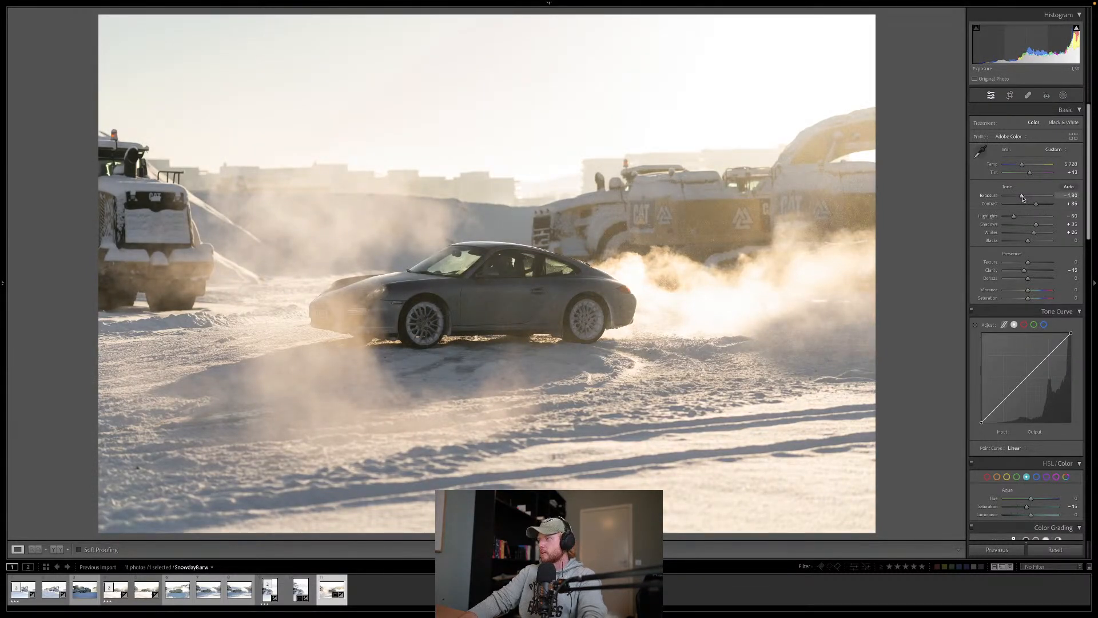
drag(1023, 198, 1023, 198)
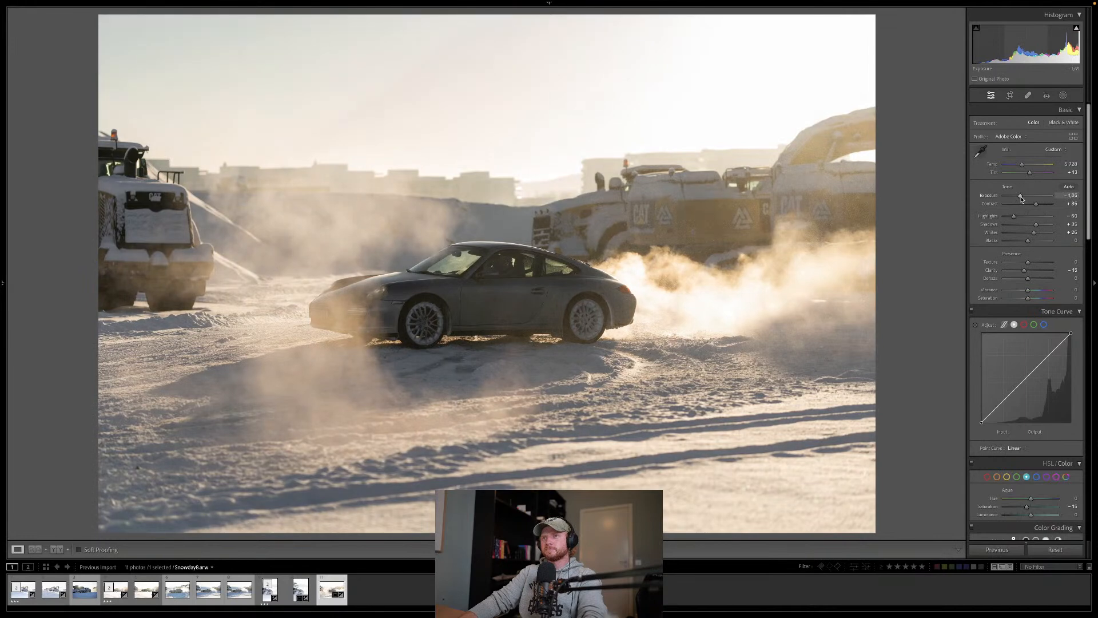
key(v)
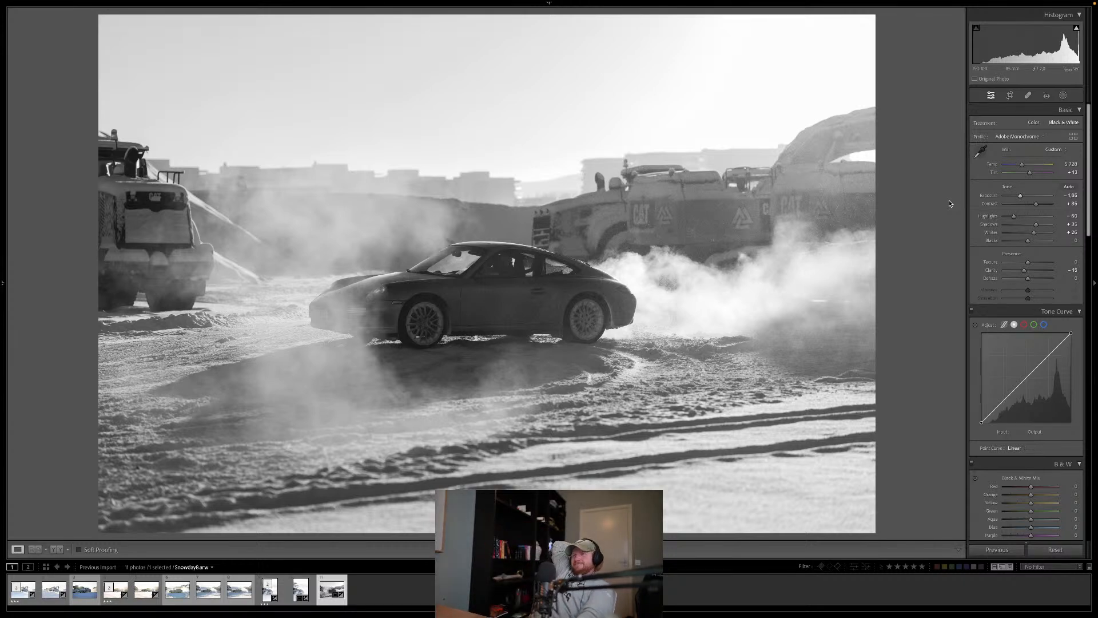
key(v)
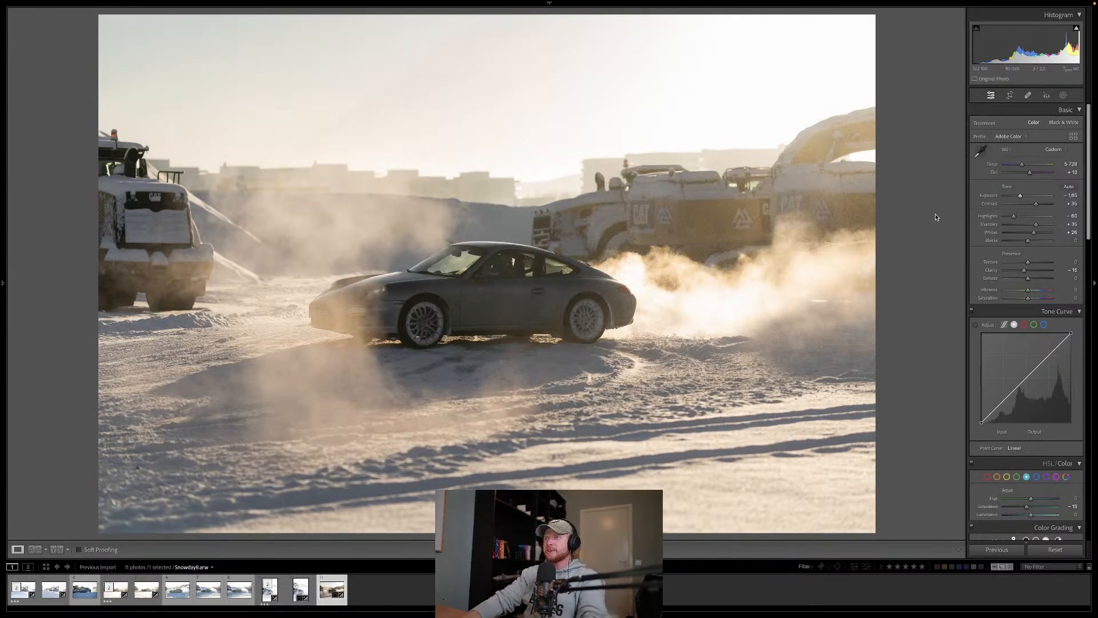
Step: Create an object mask covering the whole car
click(1064, 96)
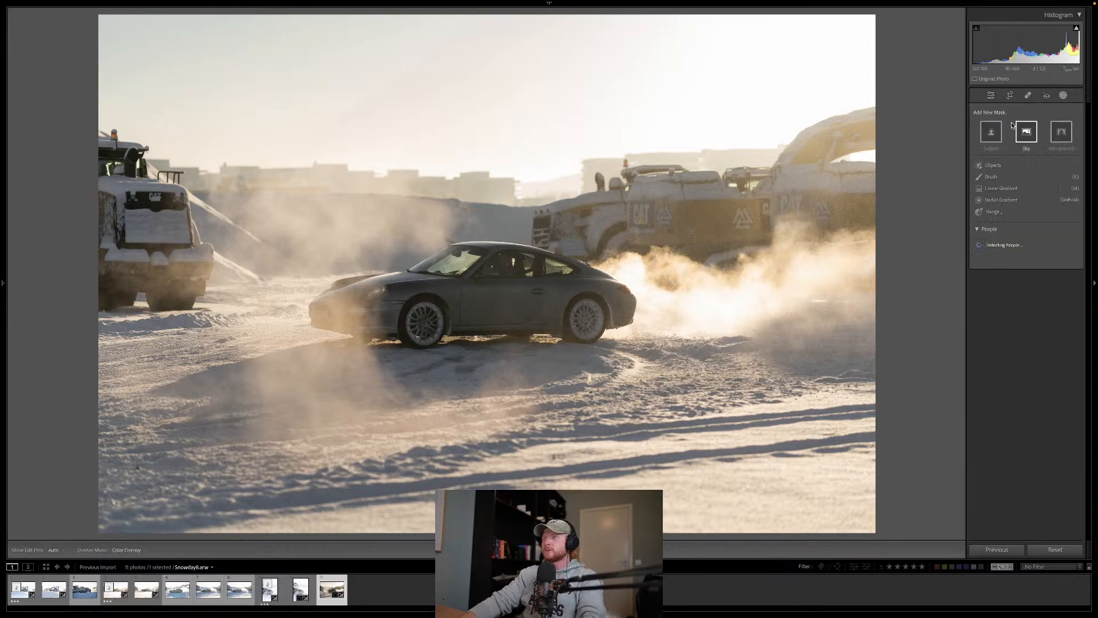
click(1001, 166)
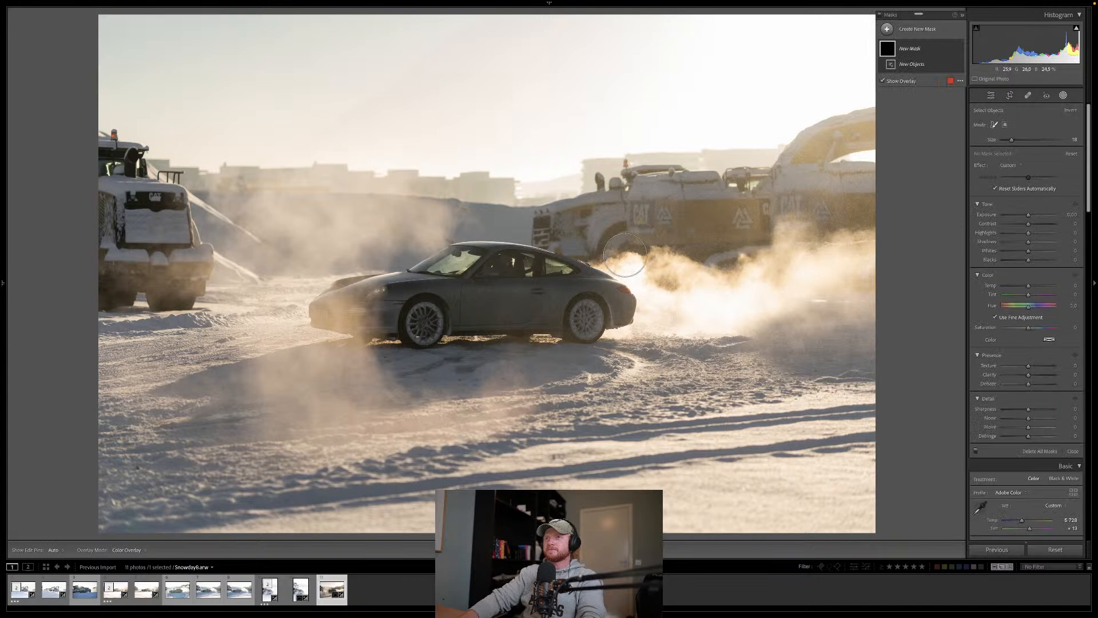
mouse_move(332, 312)
mouse_down()
mouse_move(471, 257)
mouse_move(512, 257)
mouse_move(600, 287)
mouse_move(627, 316)
mouse_move(606, 315)
mouse_move(587, 334)
mouse_move(336, 320)
mouse_move(423, 335)
mouse_move(415, 306)
mouse_move(593, 307)
mouse_move(455, 284)
mouse_up()
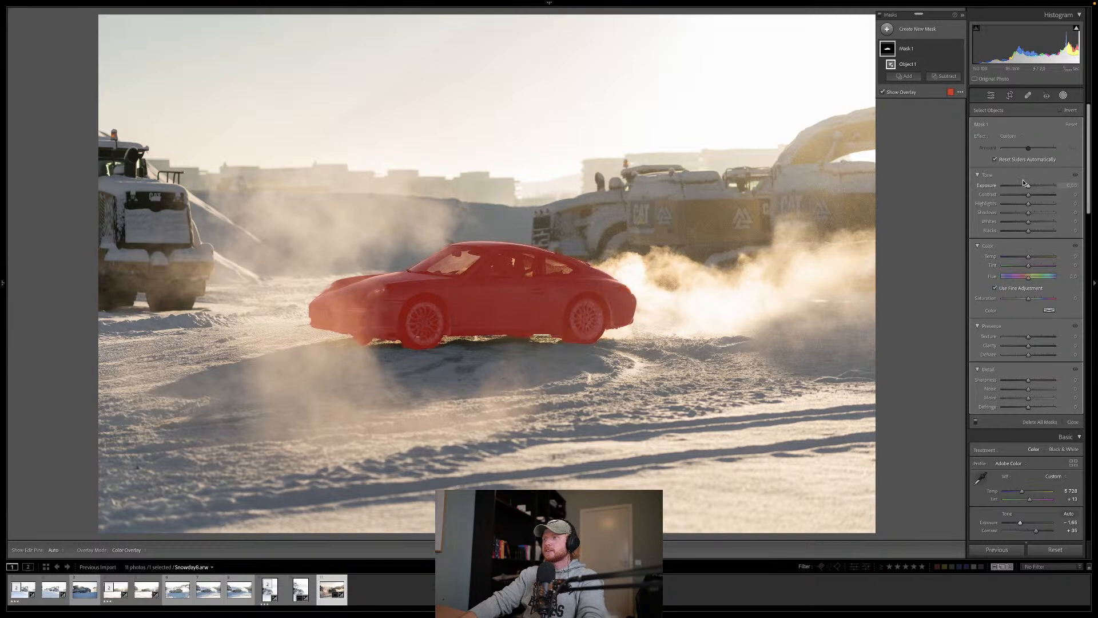
Step: Brighten the masked car by raising its exposure and setting its whites to 22, and reset its clarity to 0
drag(1029, 187, 1033, 225)
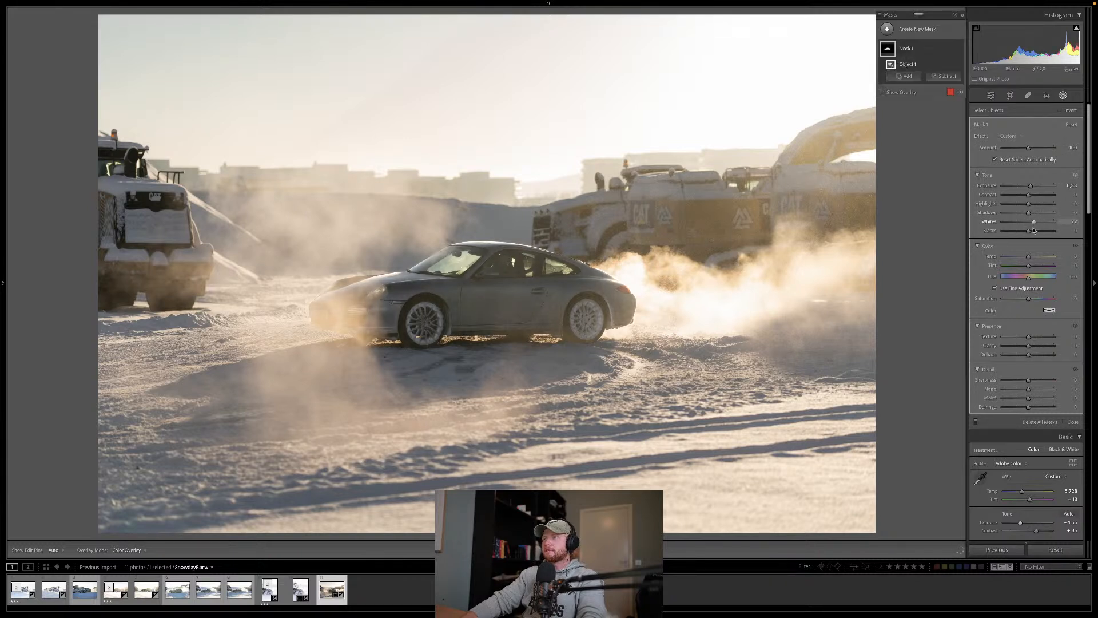
drag(1035, 350, 1046, 348)
double_click(1037, 346)
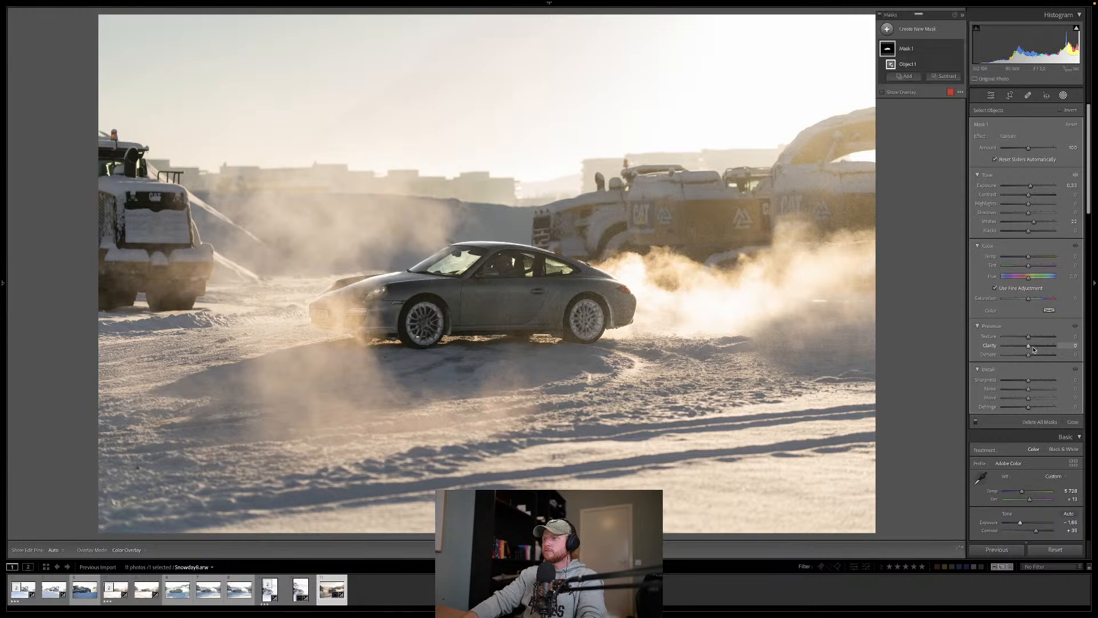
Step: Raise the masked car's clarity slightly and try out Dehaze in both directions, undoing the Dehaze change
click(1033, 347)
drag(1033, 347, 1024, 358)
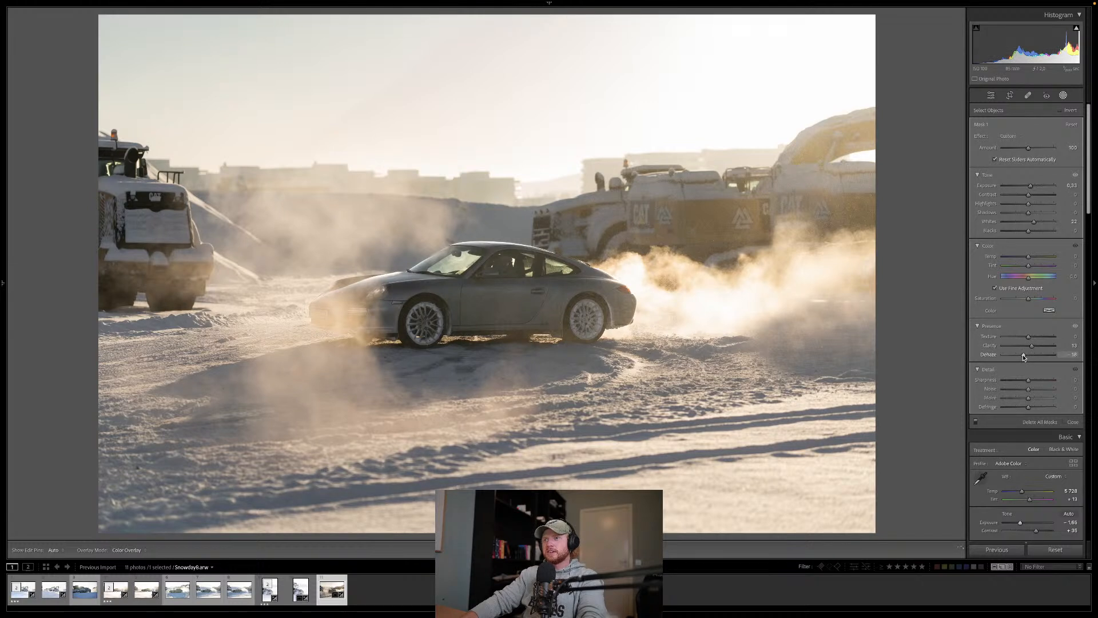
drag(1024, 357, 1033, 356)
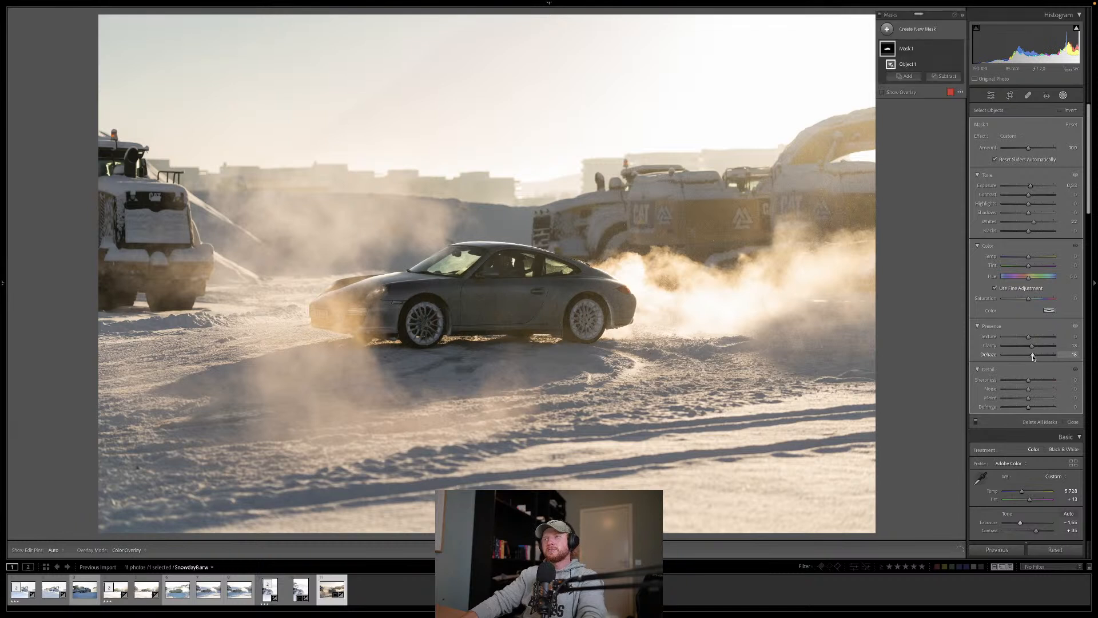
key(super+z)
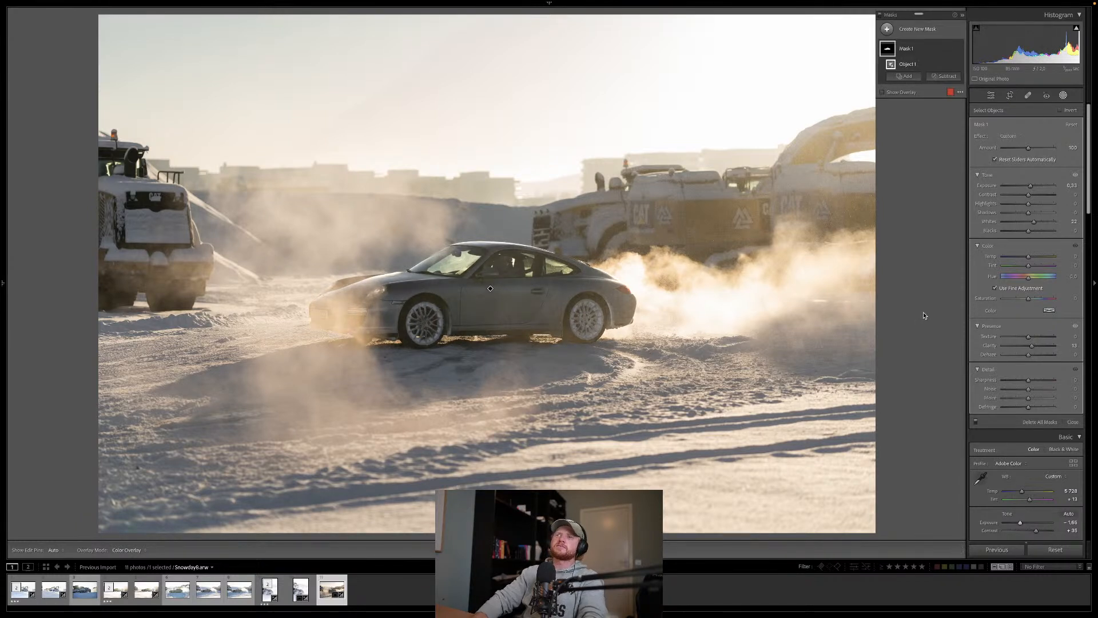
Step: Set the car mask's blacks to −11 and Dehaze to 4, and compare the edit with the before view
drag(1028, 231, 1026, 231)
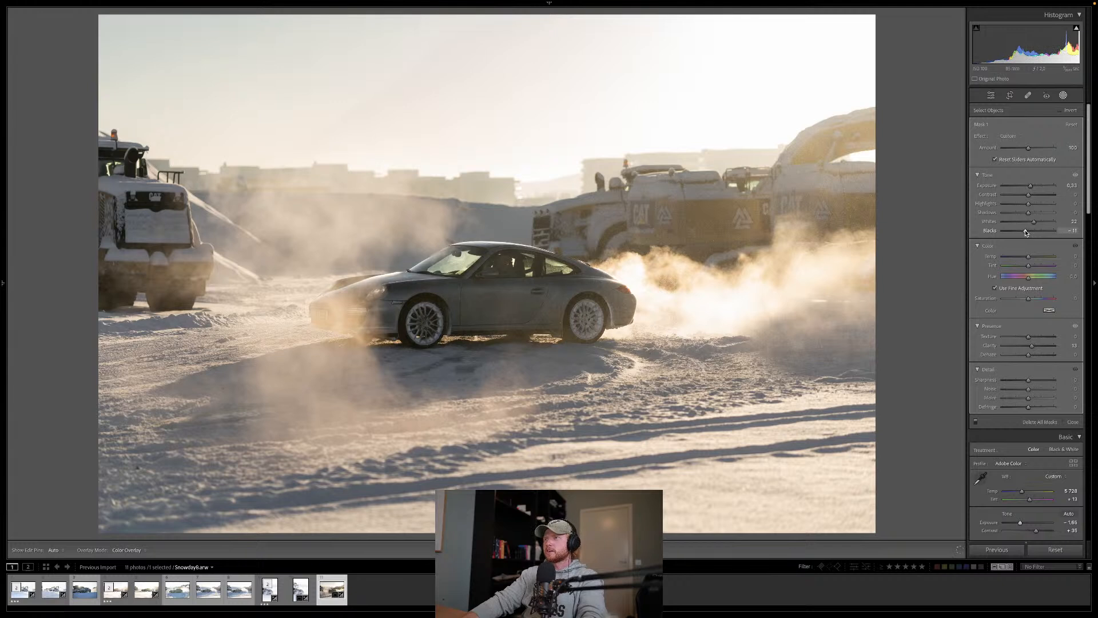
drag(1025, 232, 1025, 231)
drag(1028, 356, 1029, 356)
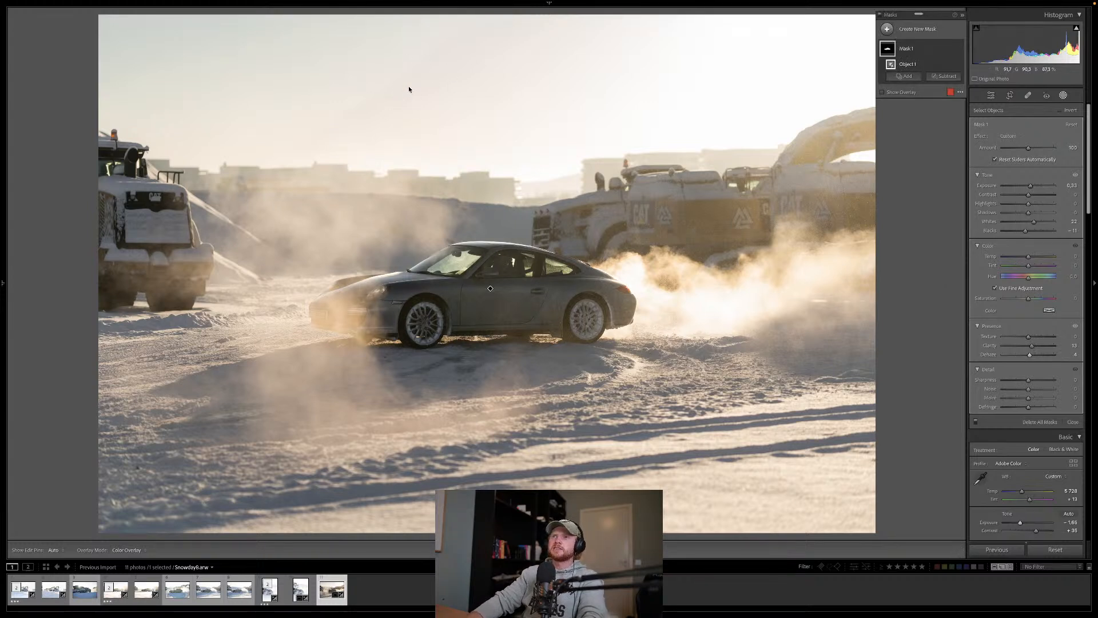
key(backslash)
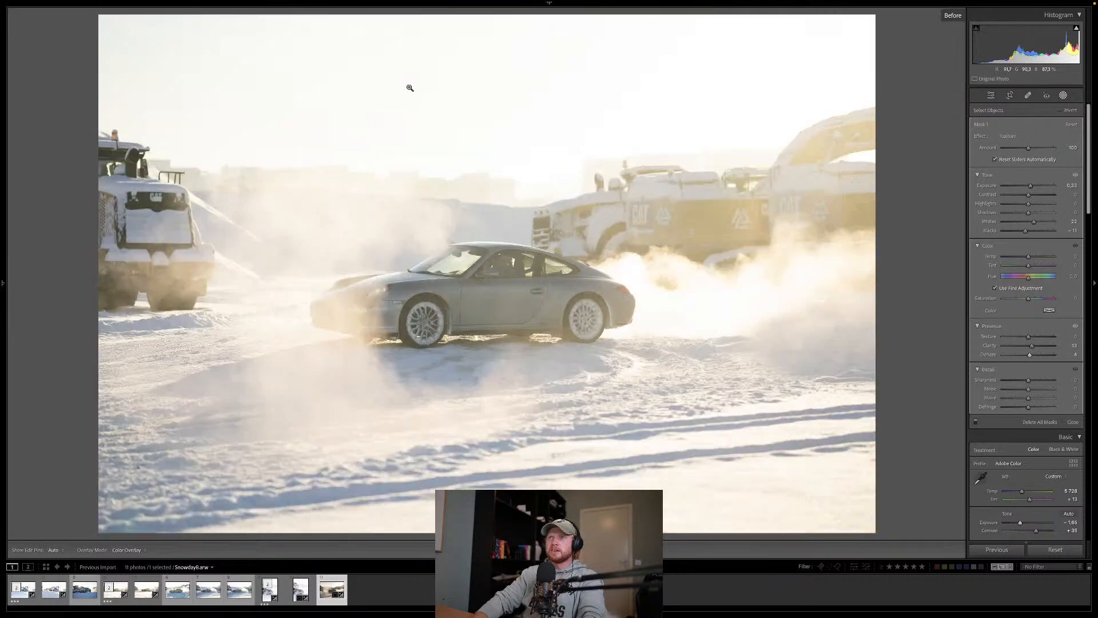
key(backslash)
Step: Leave masking and compare the photo with and without the HSL colour adjustments
scroll(995, 320, down, 1)
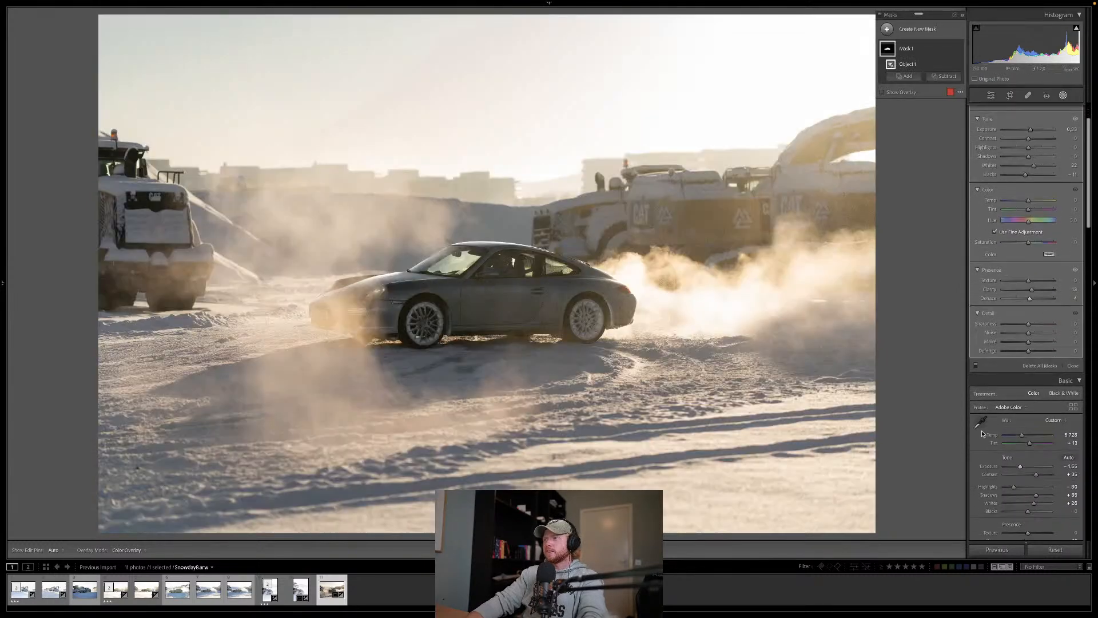
scroll(981, 438, down, 3)
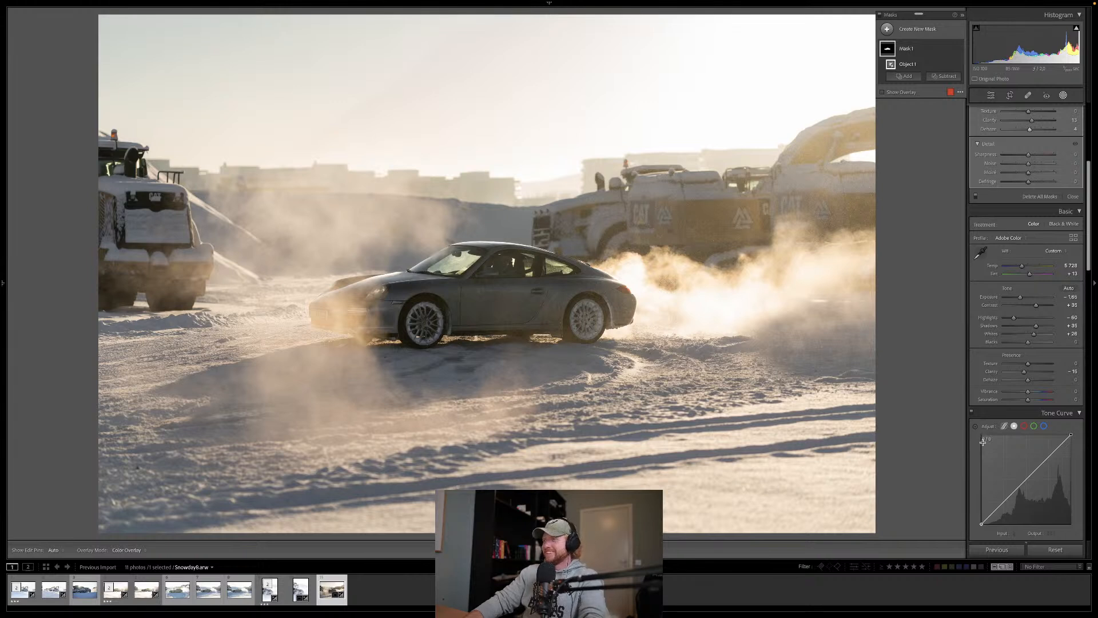
key(shift+w)
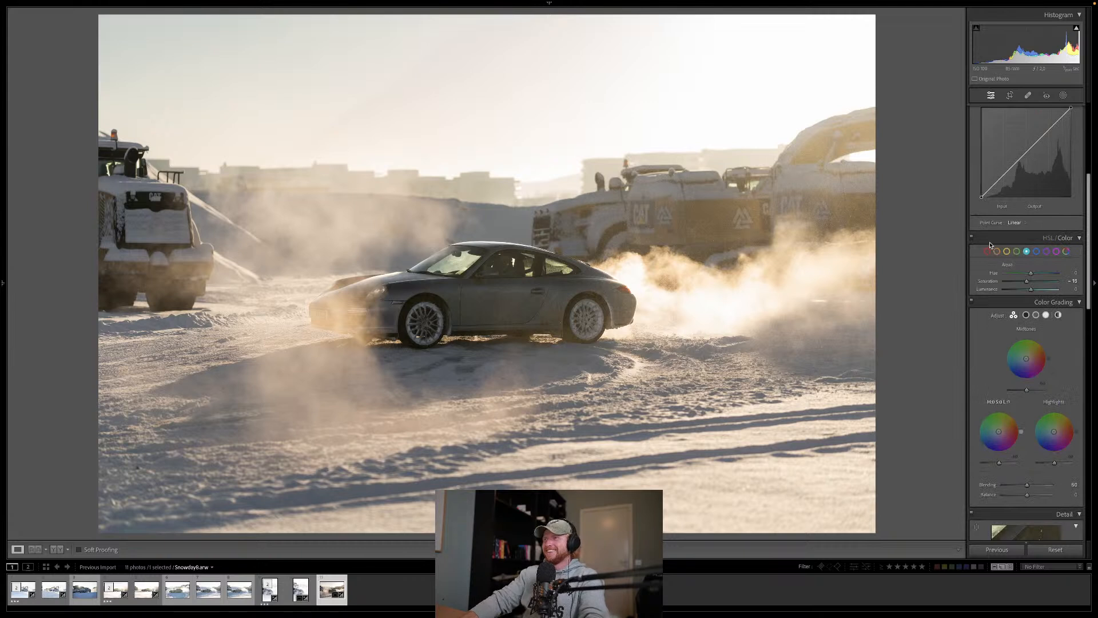
click(971, 238)
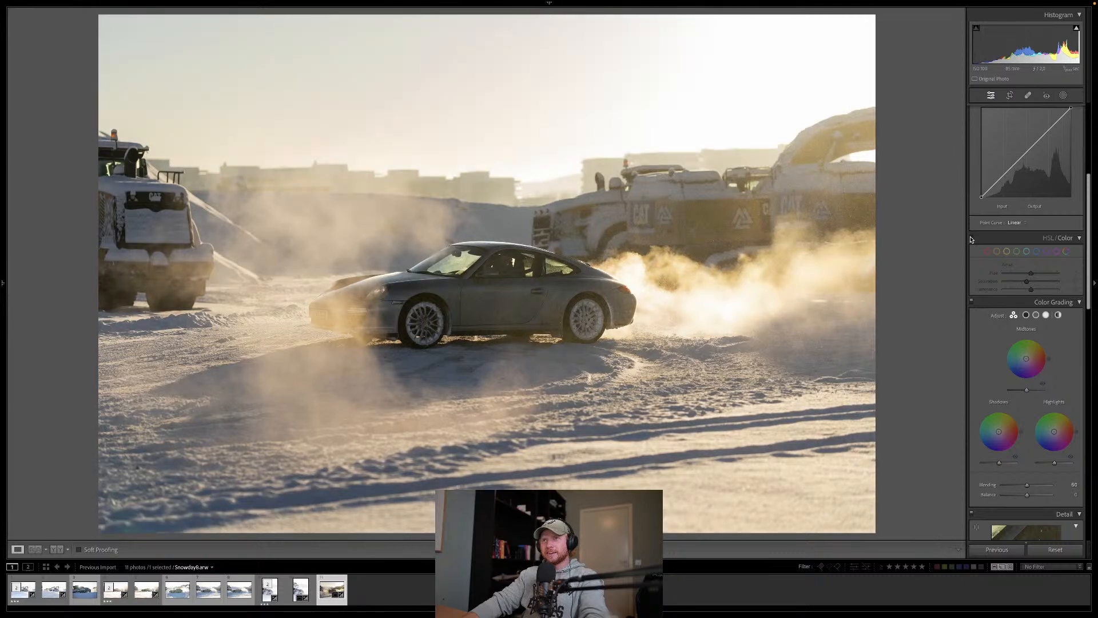
click(970, 238)
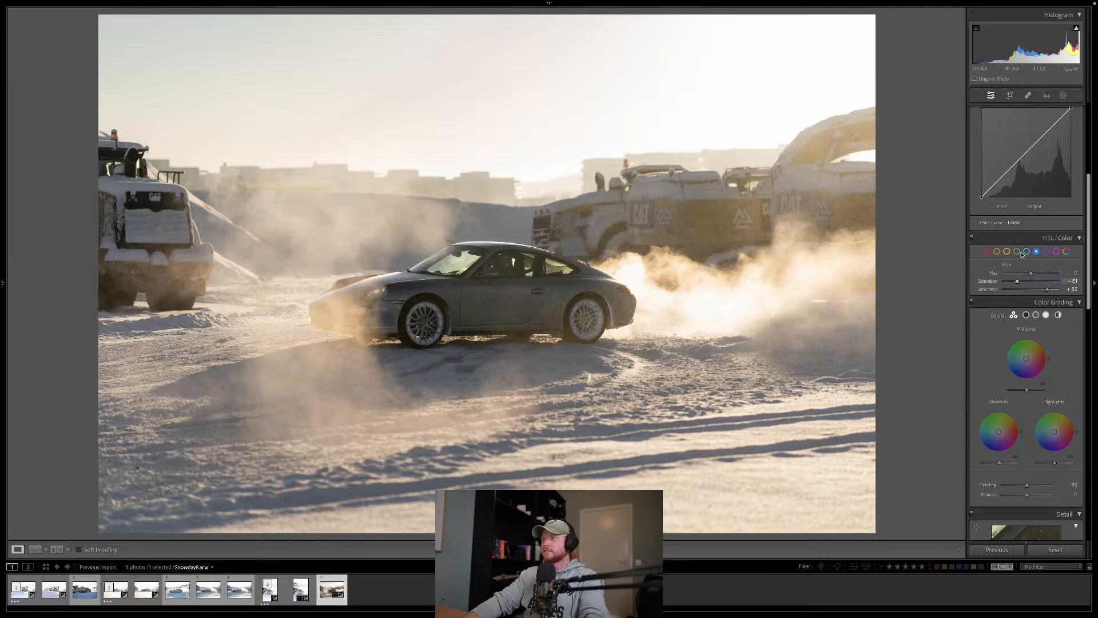
Step: Review the green and aqua colour adjustments and lower the saturation of the blues to −71
click(1018, 252)
click(1026, 252)
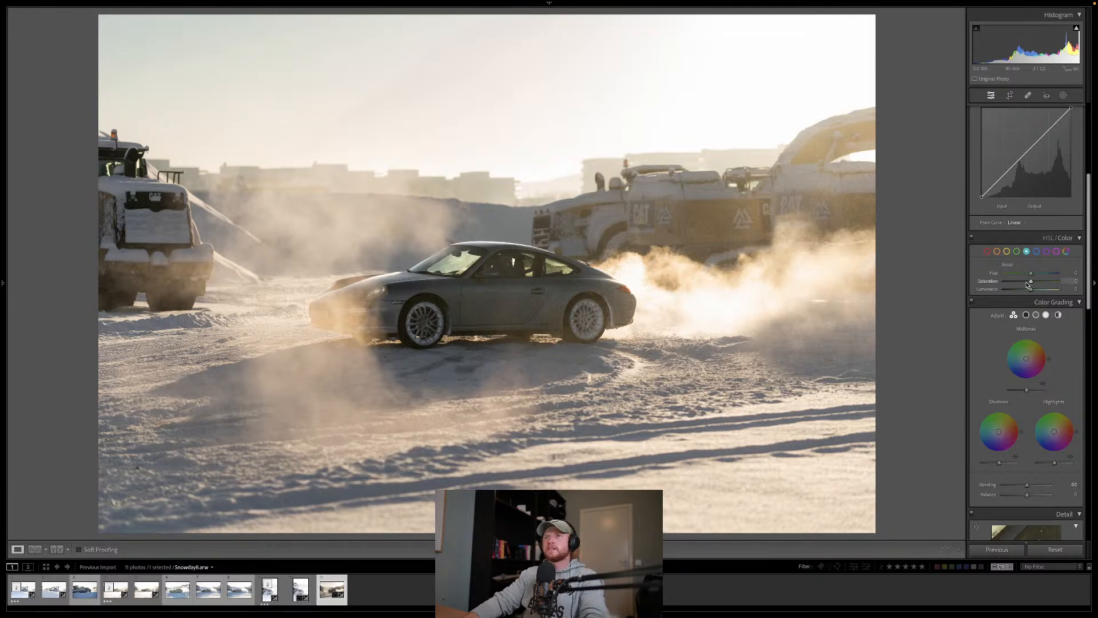
click(1037, 252)
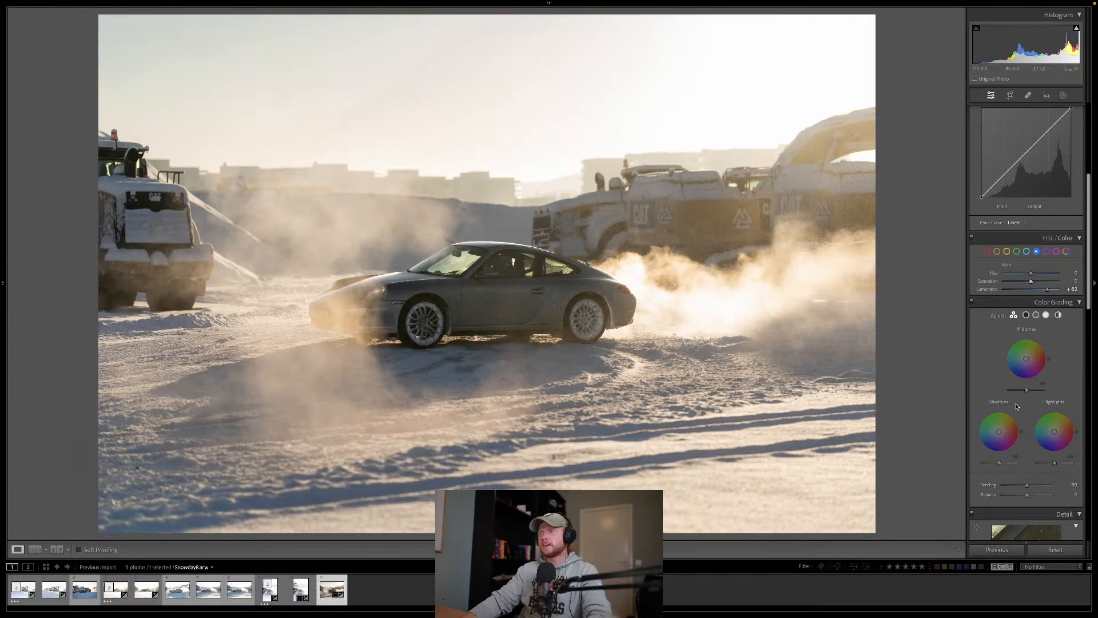
drag(1030, 281, 1012, 287)
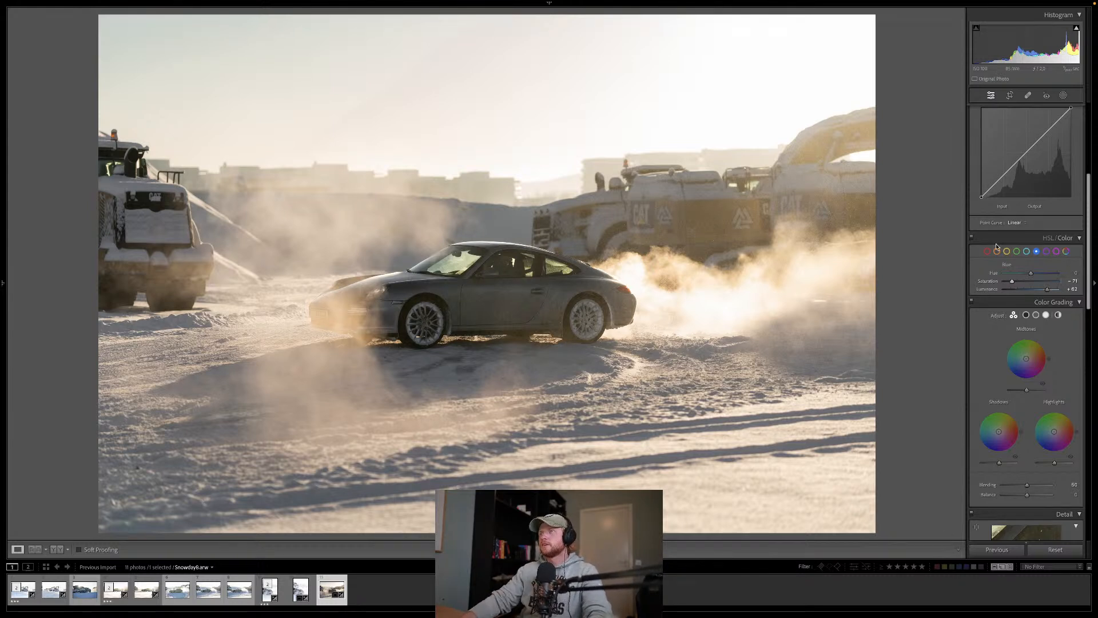
Step: Lower the saturation of the greens to −29, testing full desaturation first
click(1018, 252)
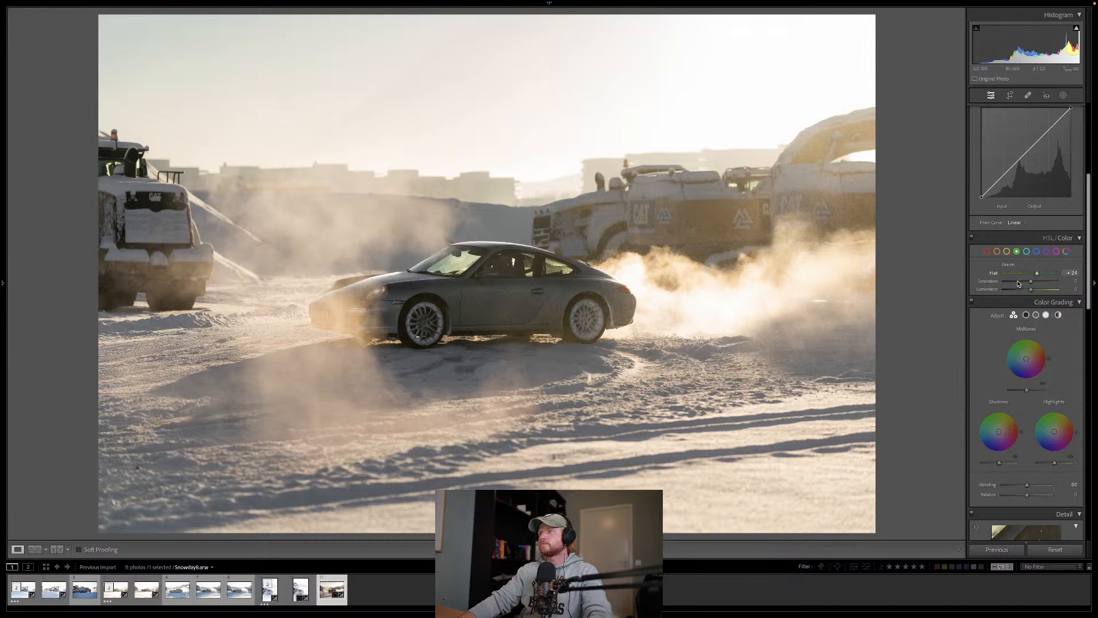
drag(1038, 281, 959, 280)
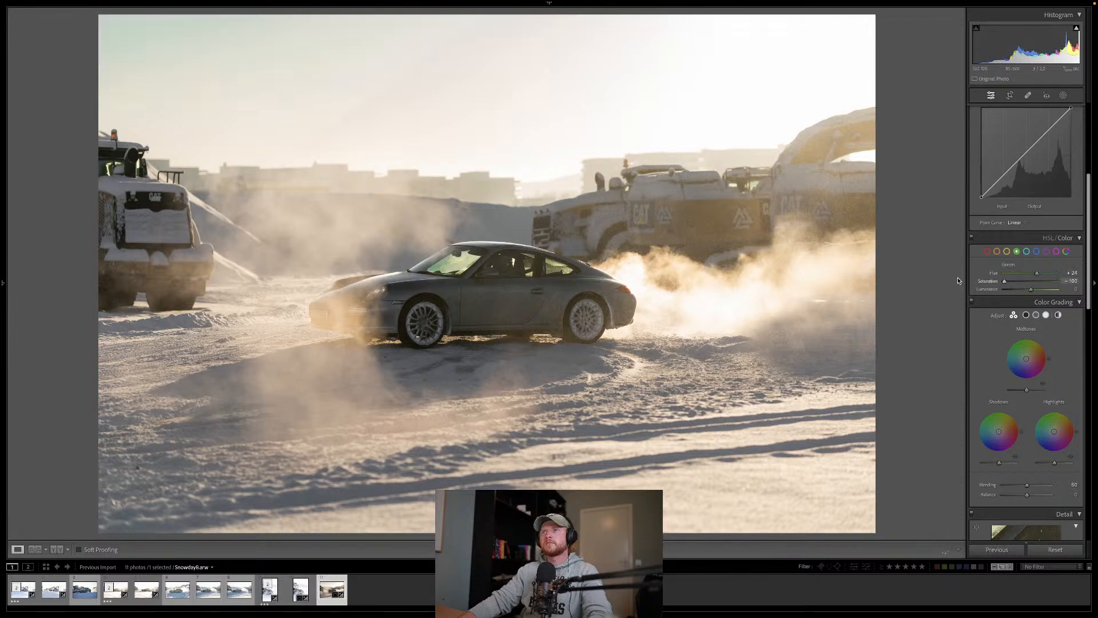
drag(1081, 281, 1023, 280)
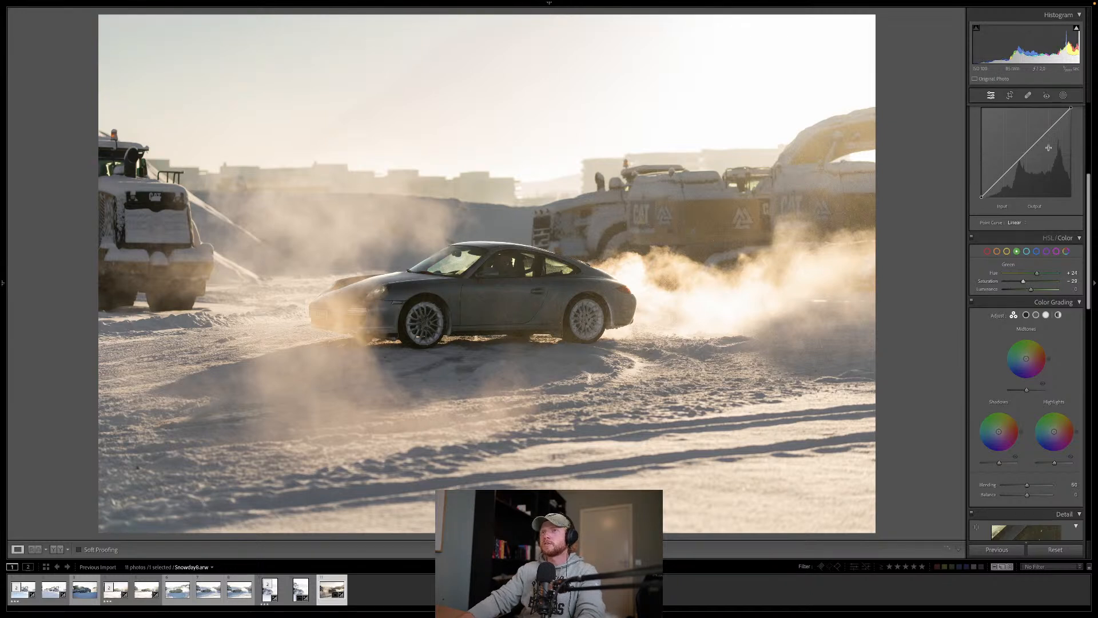
Step: Create a sky mask, brighten the sky by raising the mask's exposure, and leave masking to check the overall exposure
click(1064, 96)
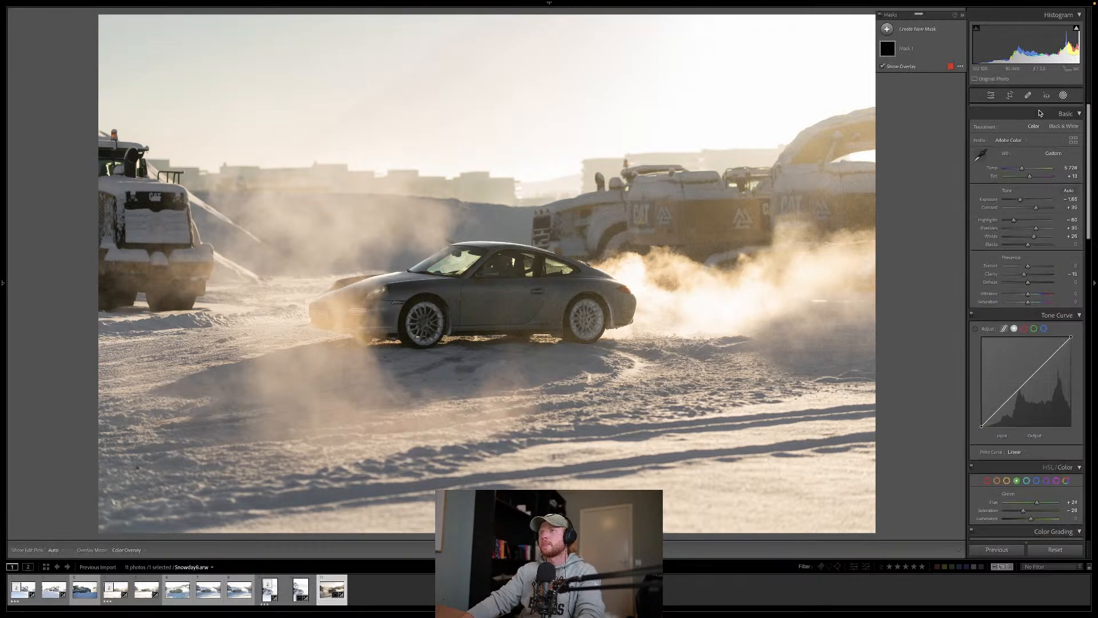
click(887, 29)
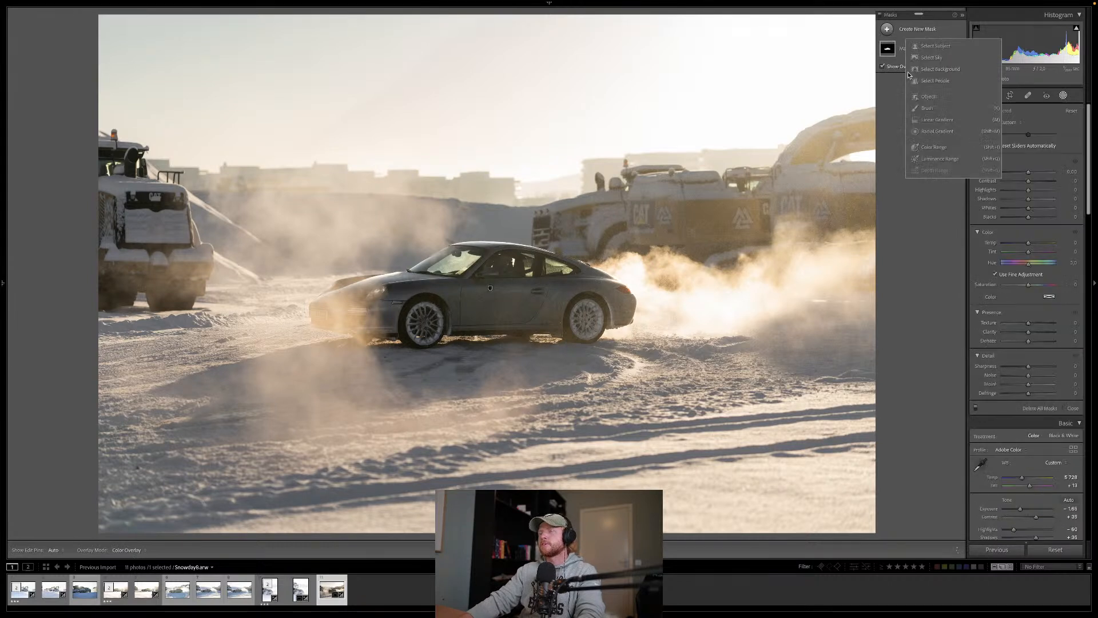
click(932, 57)
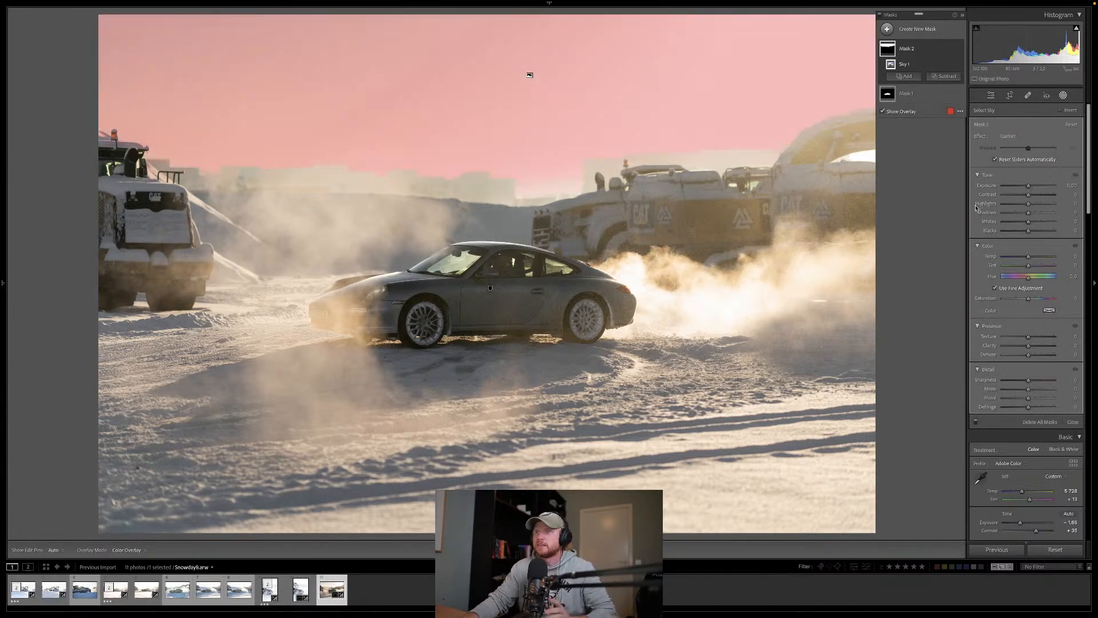
drag(1028, 185, 1035, 186)
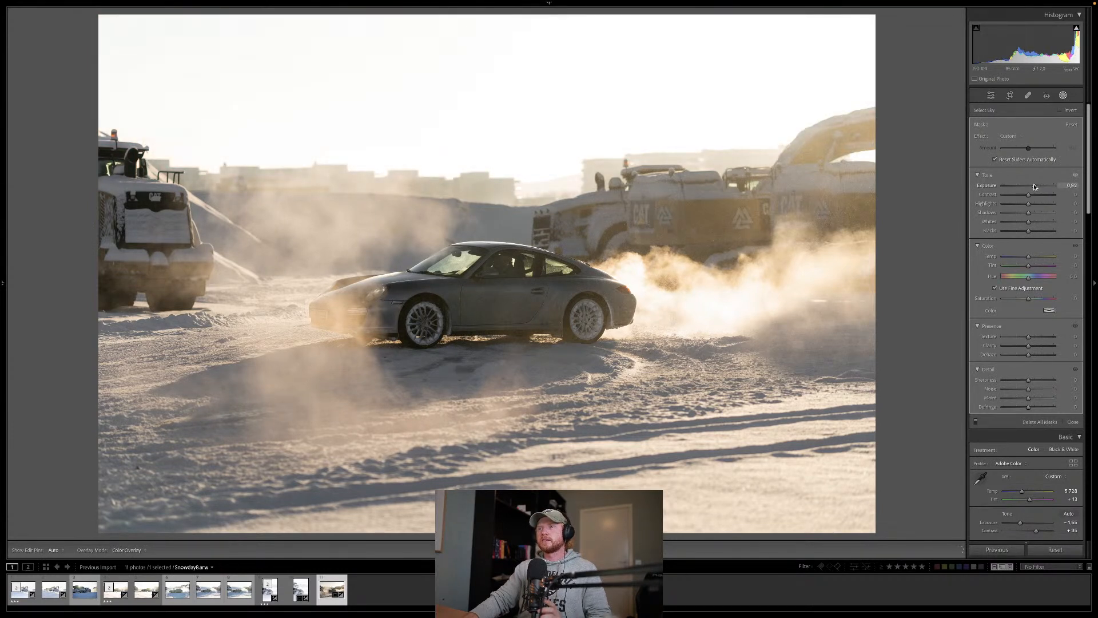
click(884, 233)
key(shift+w)
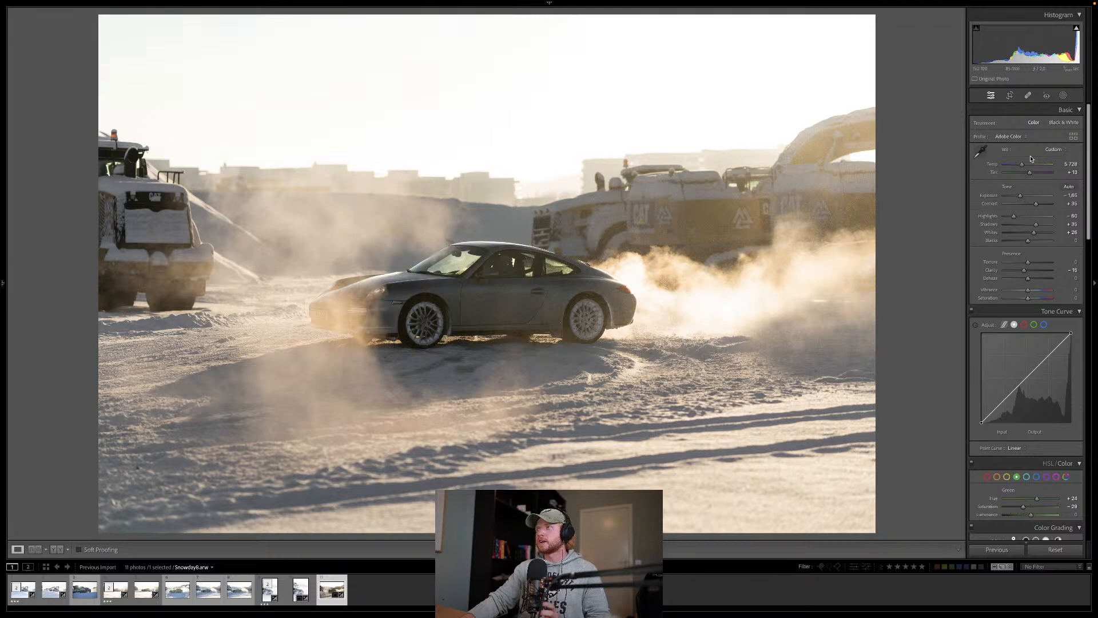
drag(1021, 195, 1019, 197)
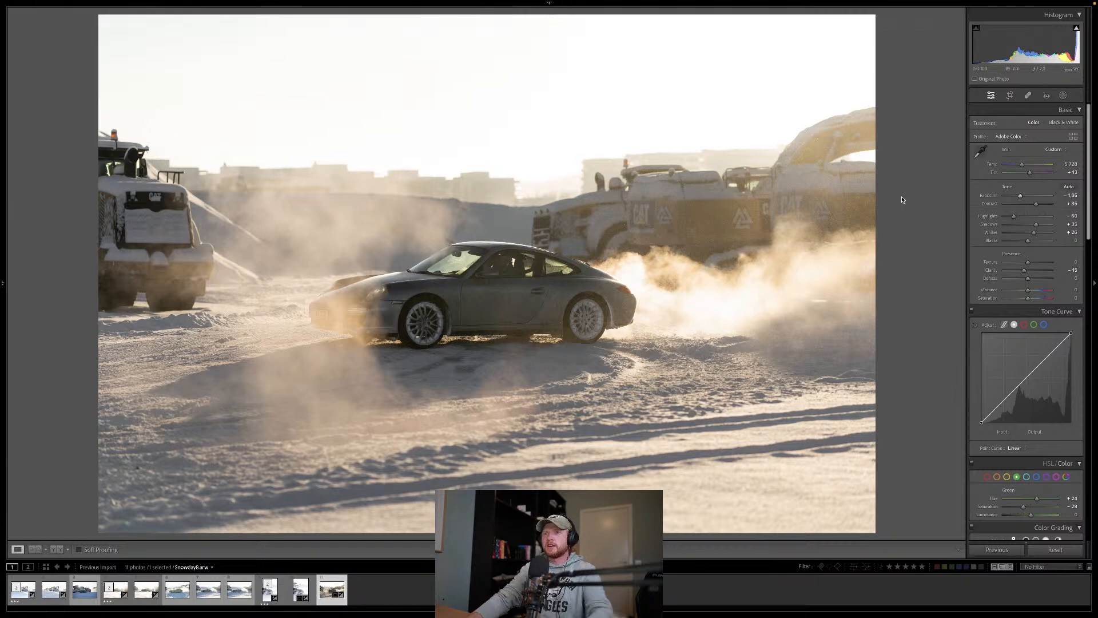
Step: Open the photo in Photoshop for editing and fill a new layer with the brown swatch from the For Editing library group
key(super+e)
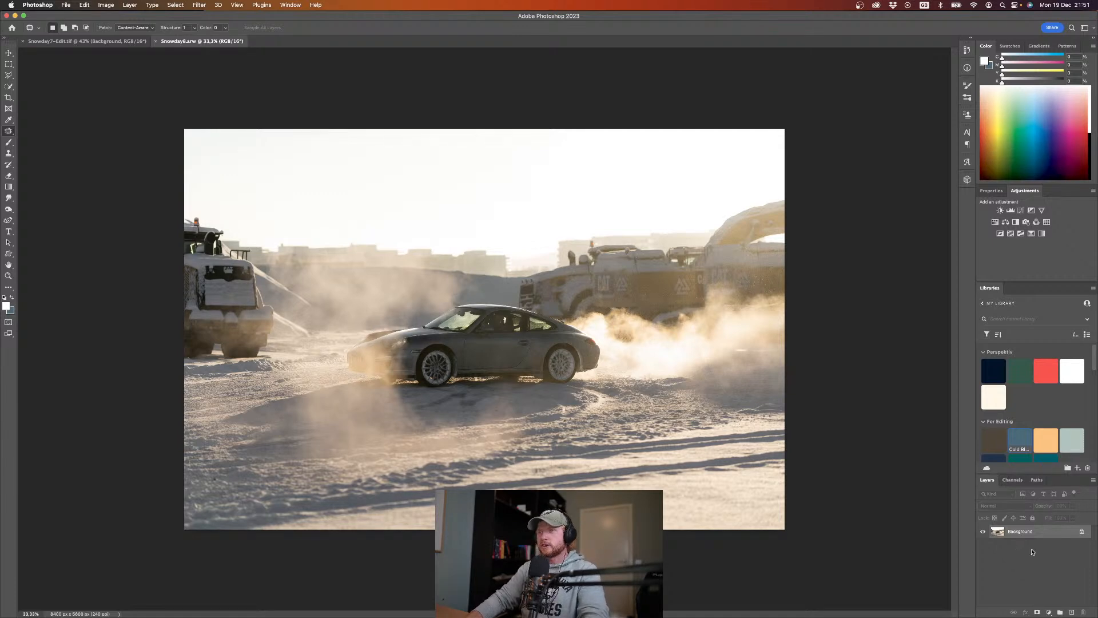
click(1069, 611)
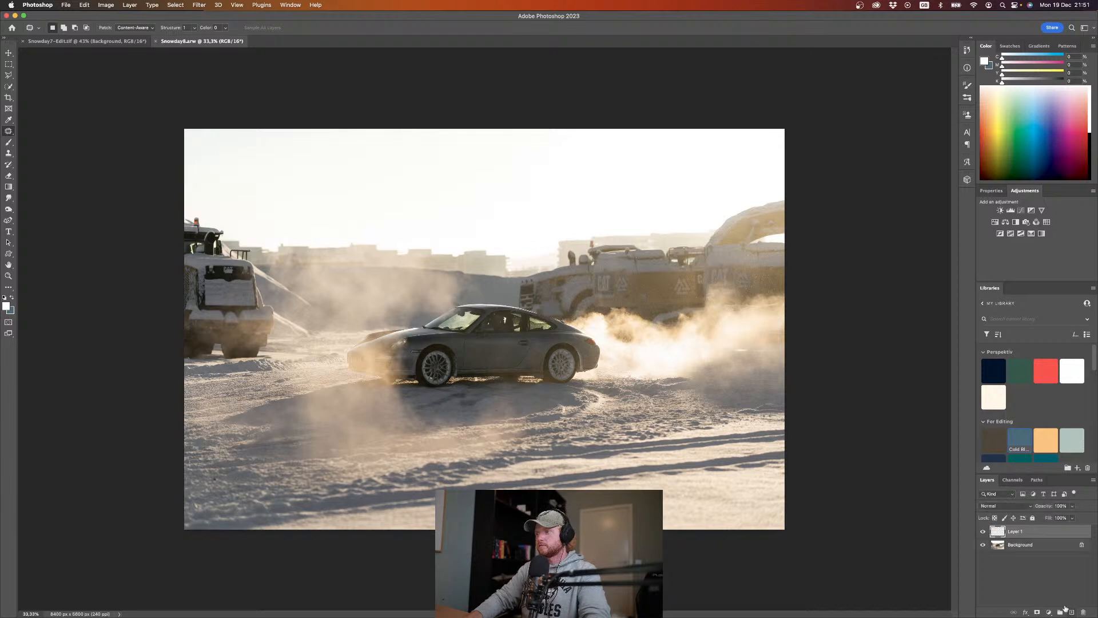
key(g)
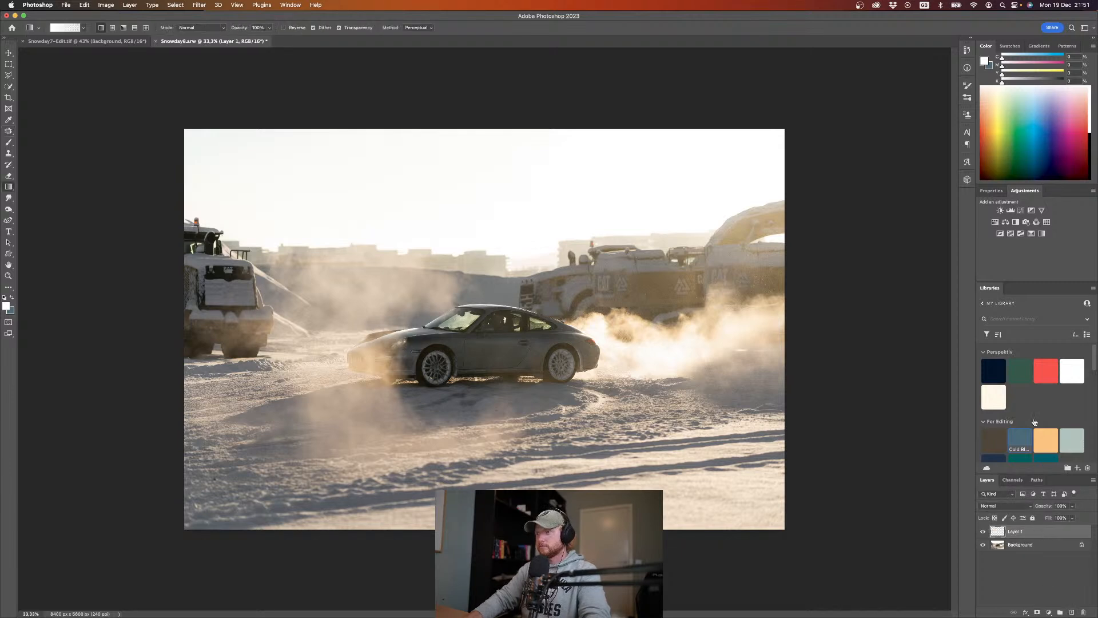
click(986, 437)
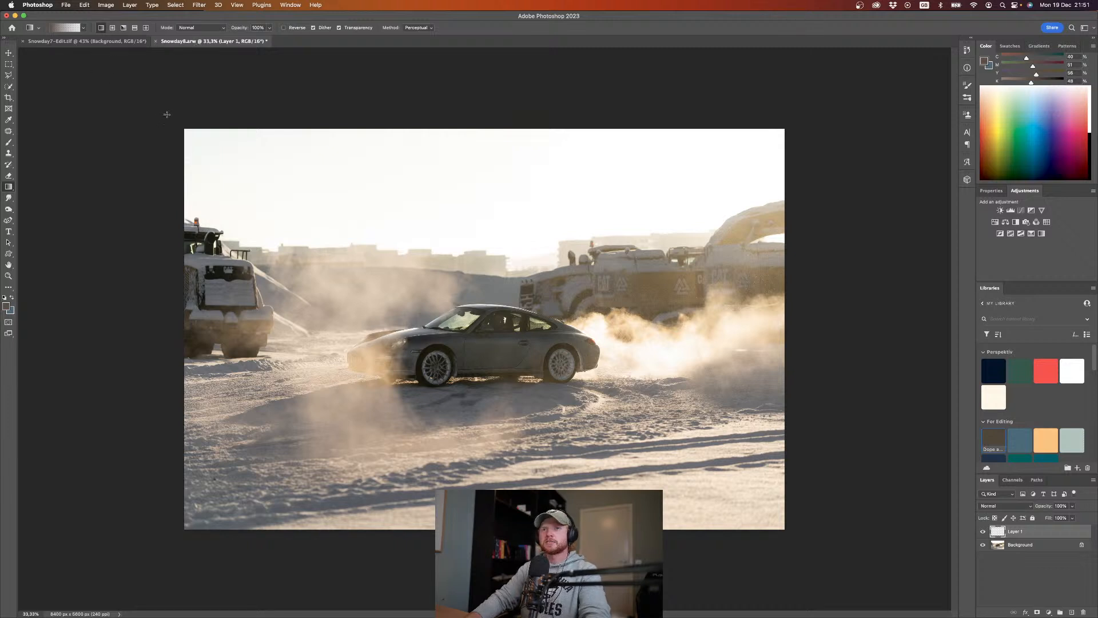
key(alt+BackSpace)
Step: Set the brown layer's blend mode to Soft Light and compare the photo with the layer hidden and shown
click(1005, 505)
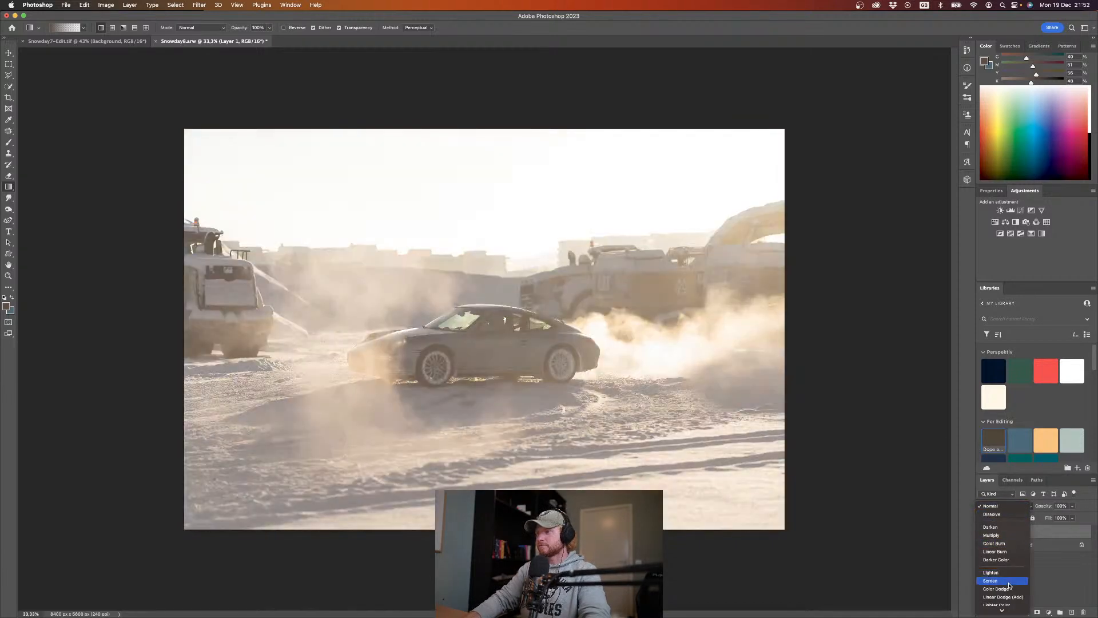
scroll(1008, 580, down, 3)
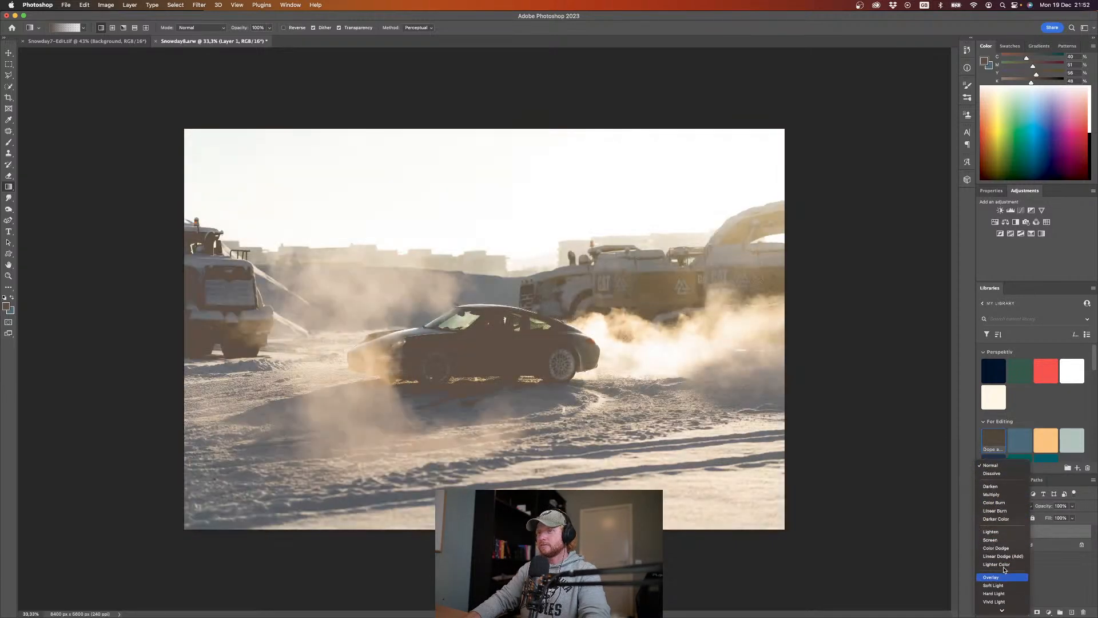
click(1009, 585)
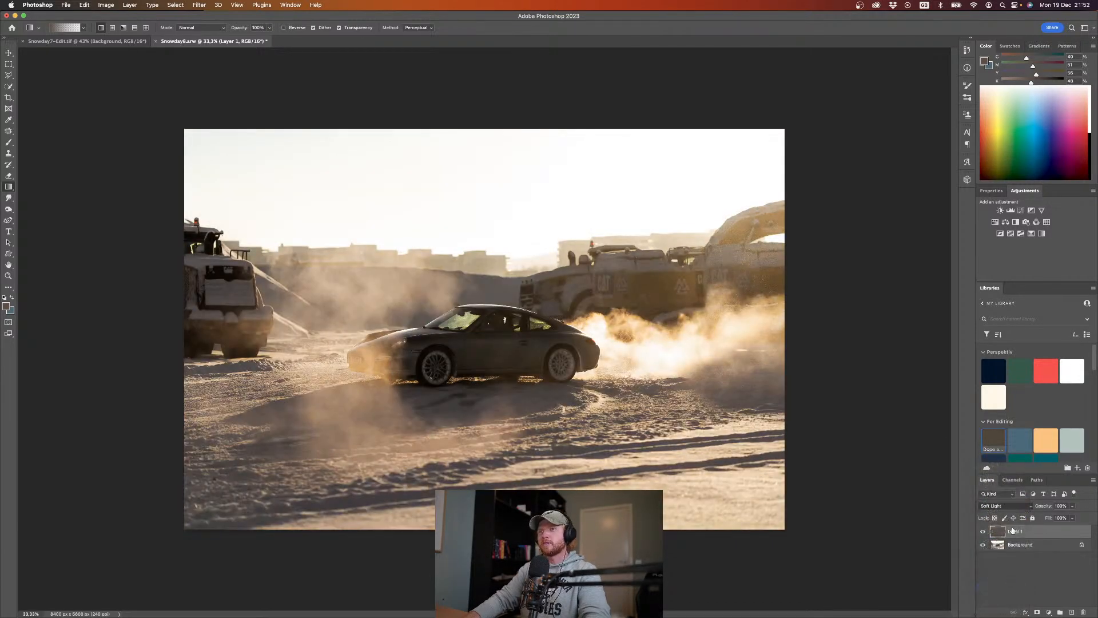
click(984, 532)
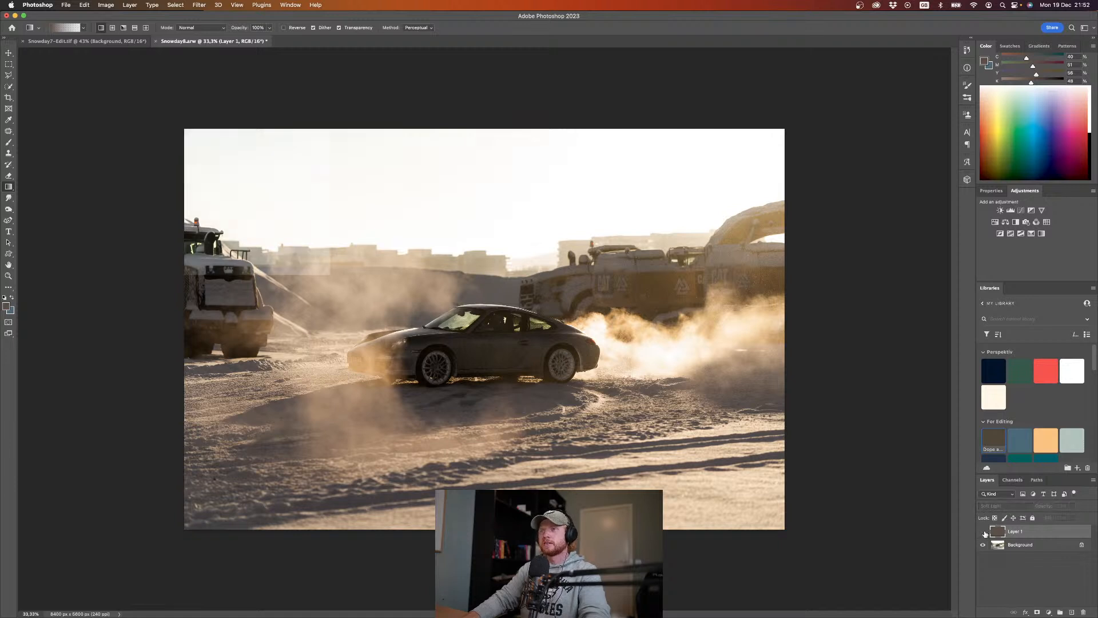
click(984, 532)
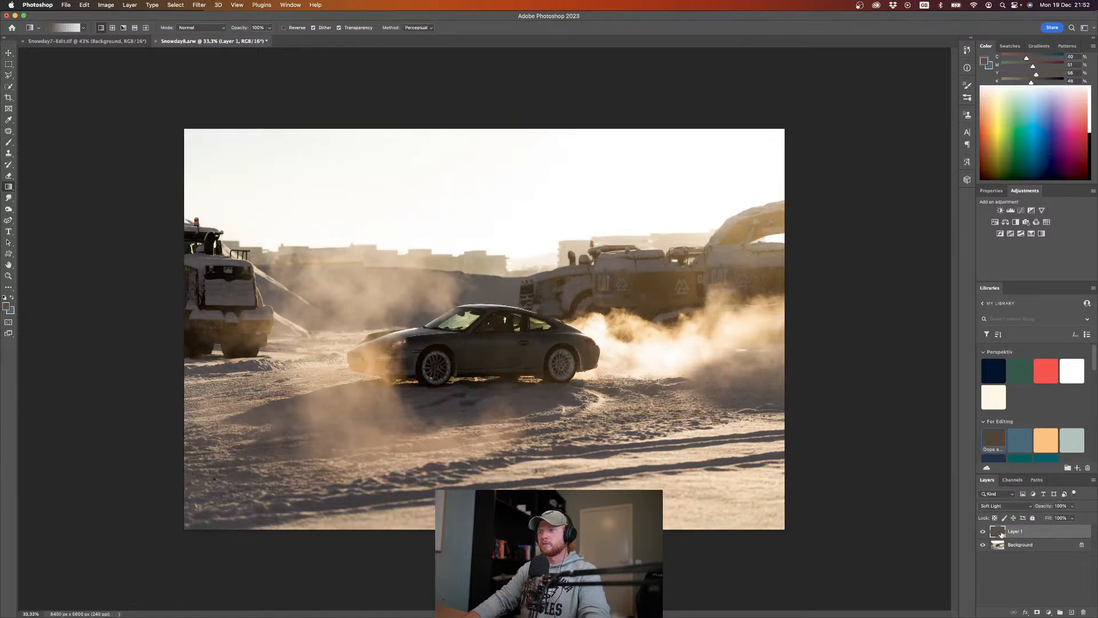
mouse_move(1045, 507)
mouse_down()
mouse_move(1013, 509)
mouse_move(1046, 509)
mouse_up()
Step: On a new layer, draw a blue linear gradient down from the top of the sky and set the layer's opacity to 40%
click(1045, 556)
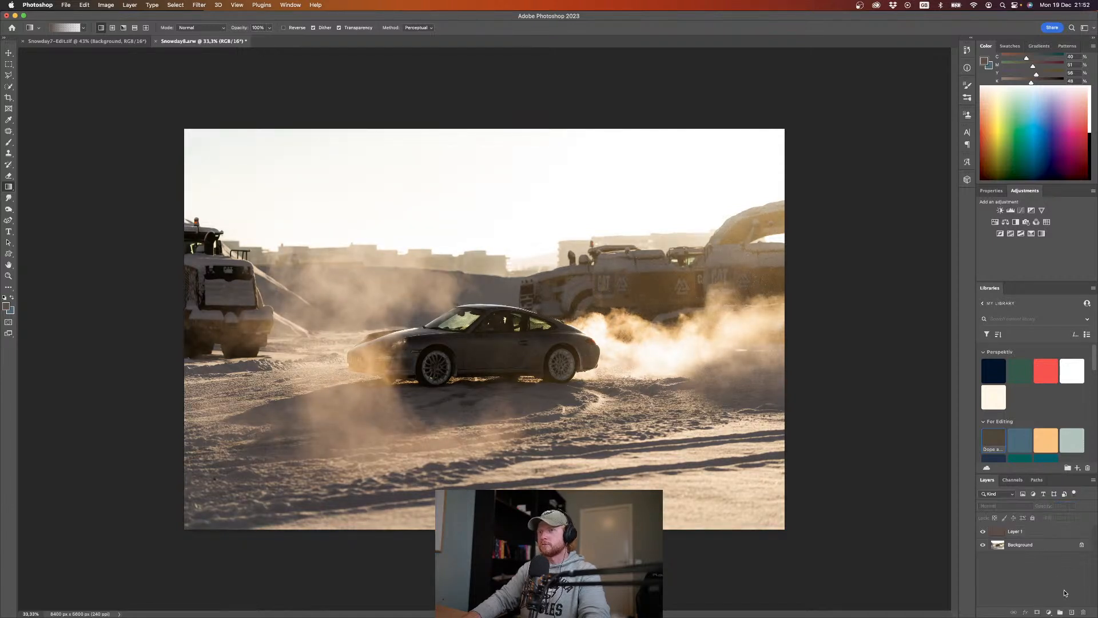
click(1071, 611)
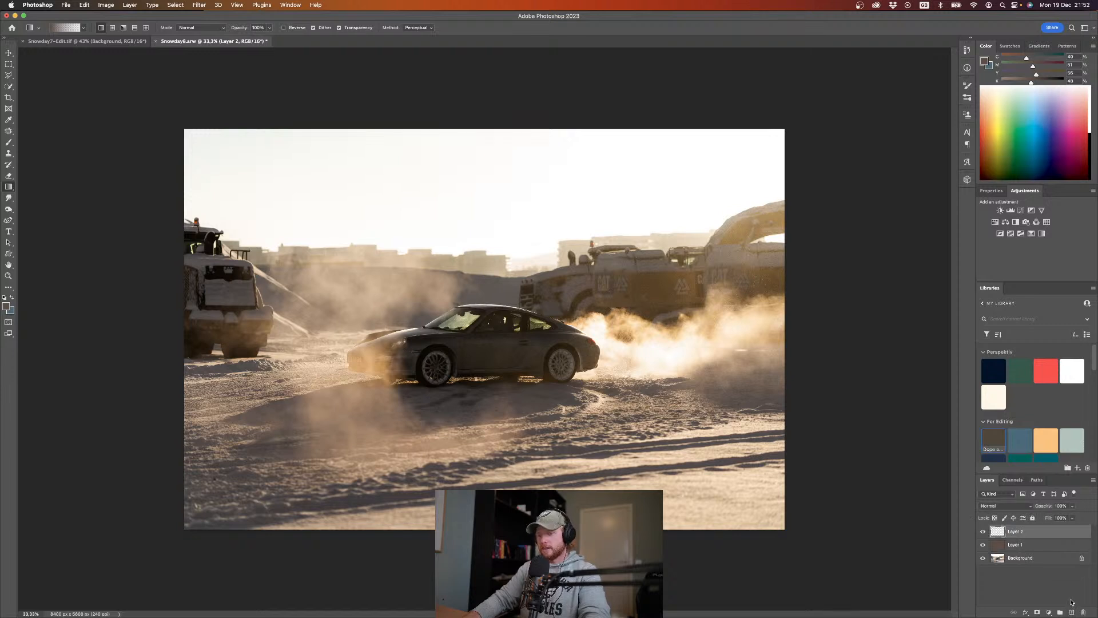
key(x)
drag(390, 122, 417, 274)
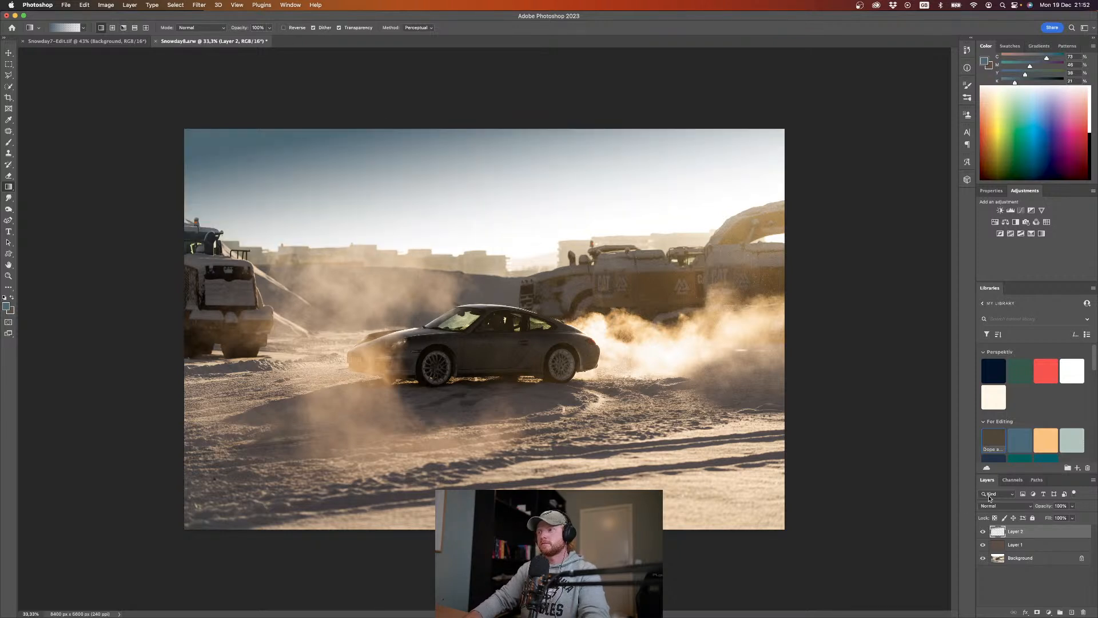
drag(1052, 510, 875, 511)
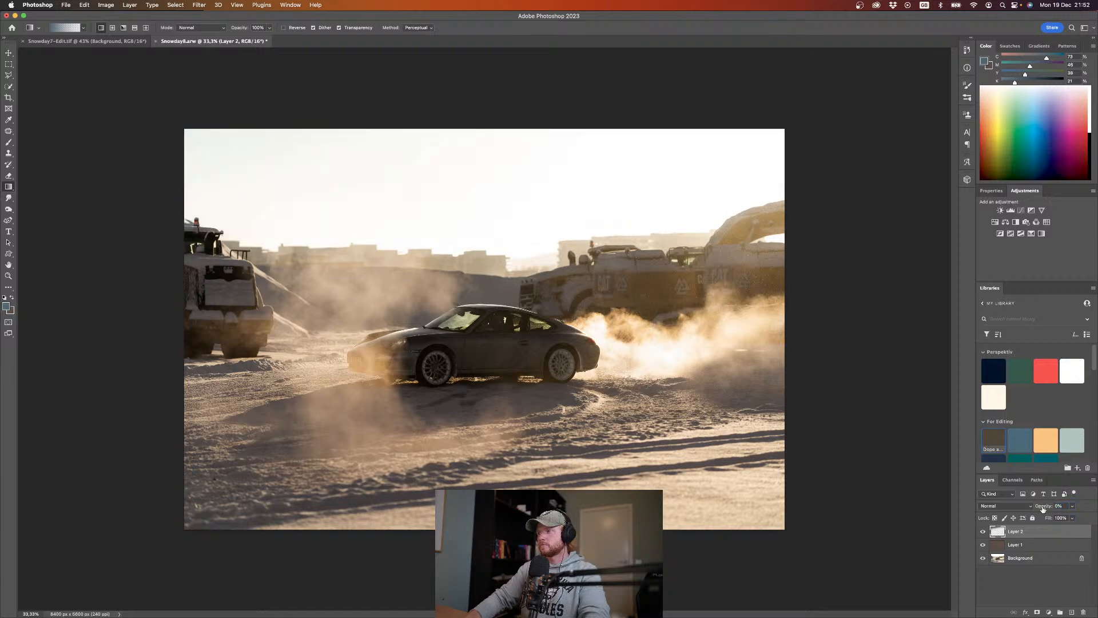
drag(1054, 508, 1046, 508)
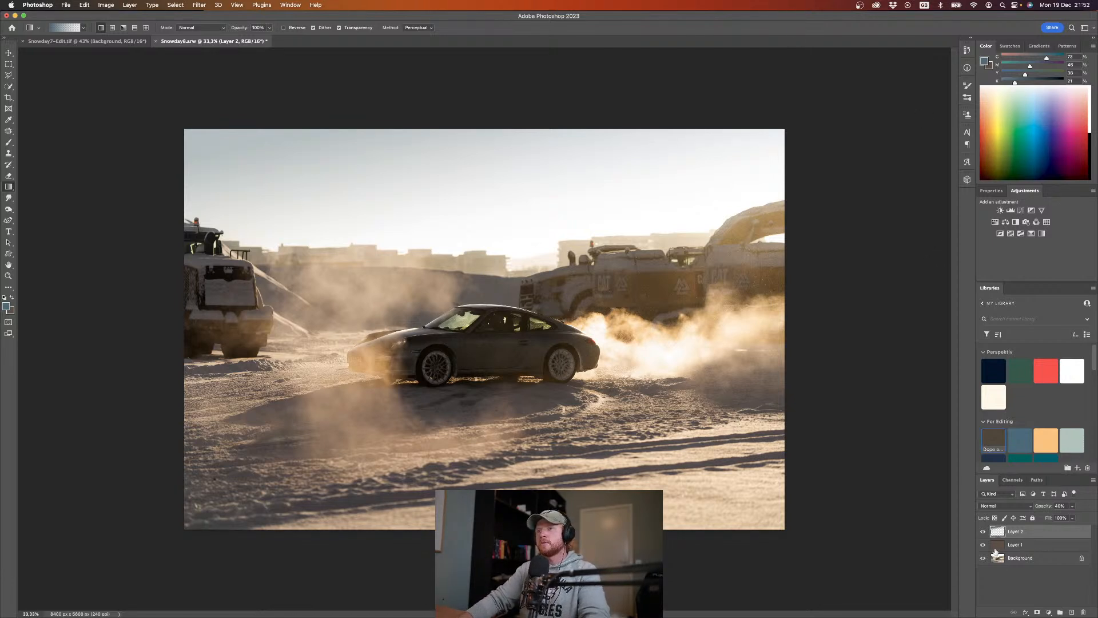
Step: On another new layer, draw a radial gradient in the orange For Editing swatch inward from the photo's right edge
click(1072, 612)
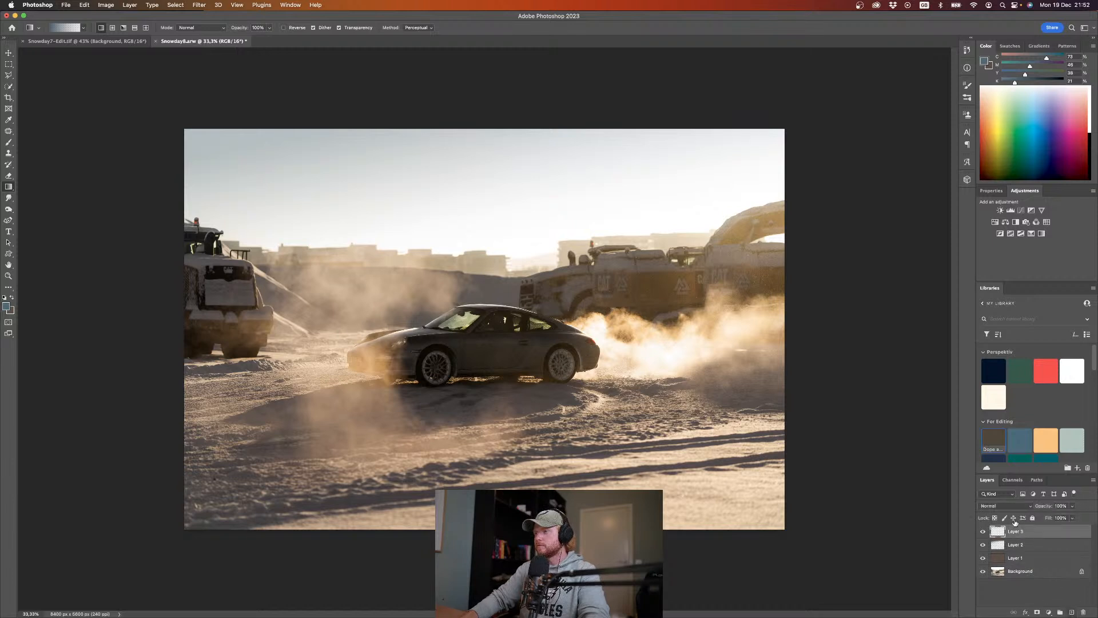
mouse_move(998, 531)
mouse_down()
mouse_move(1001, 551)
mouse_move(1002, 537)
mouse_up()
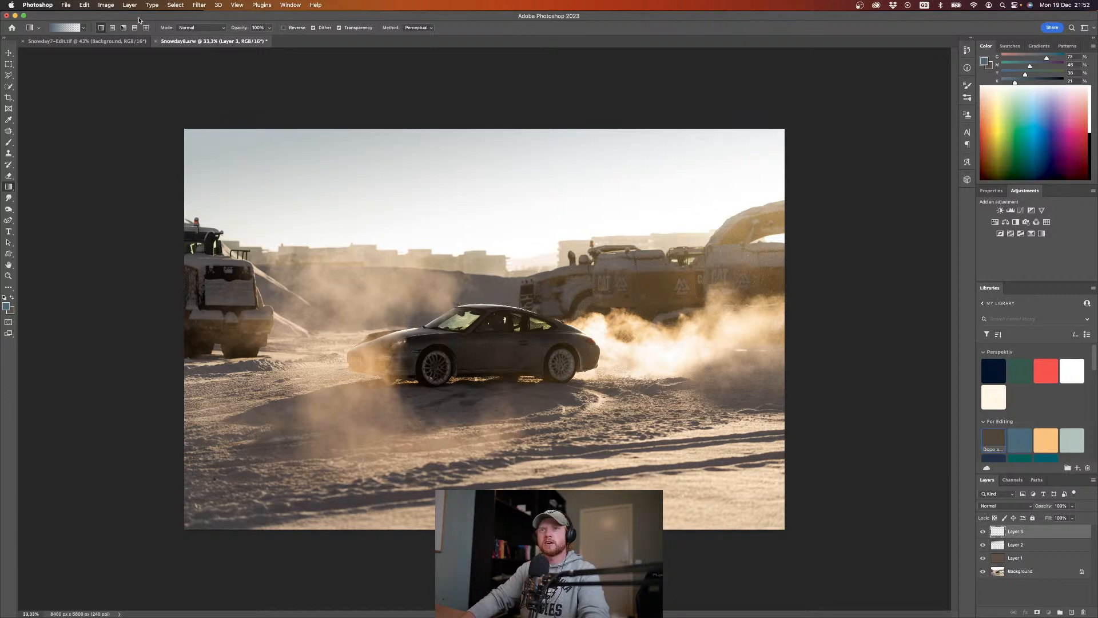
click(110, 28)
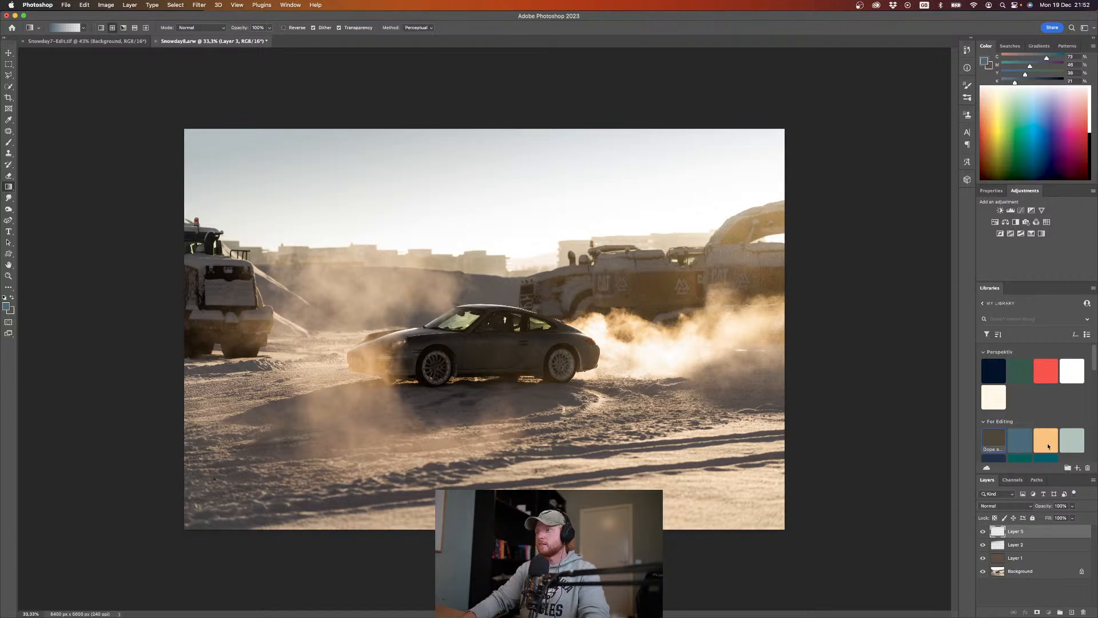
click(1051, 440)
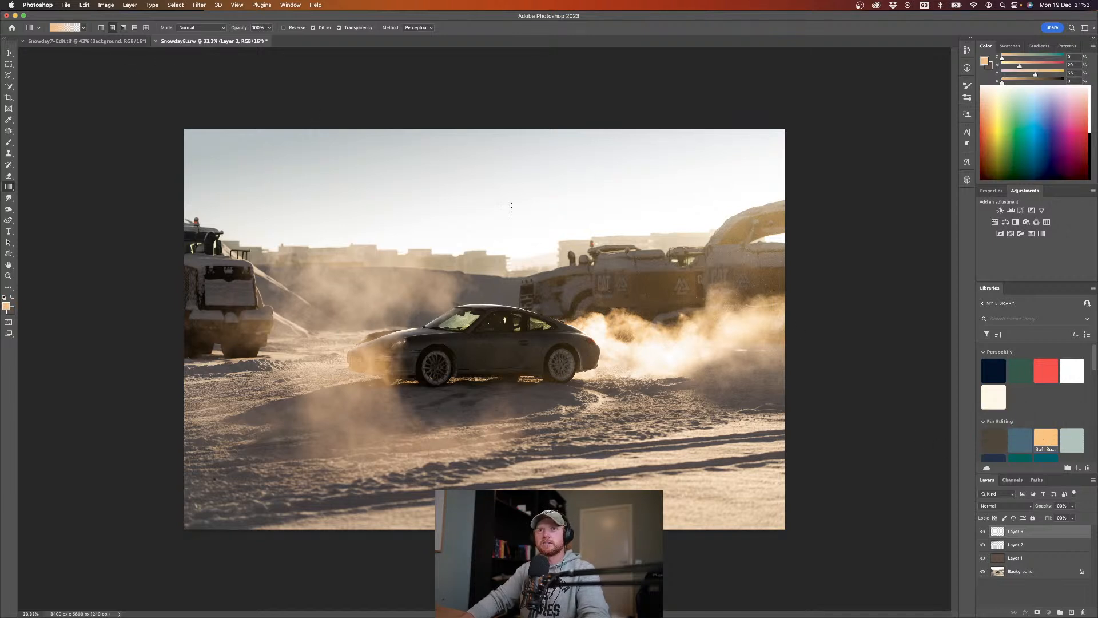
drag(804, 219, 684, 279)
Step: Transform the orange glow, undoing a proportional scale, stretching it to about 492% width across the photo, and making it taller
key(super+t)
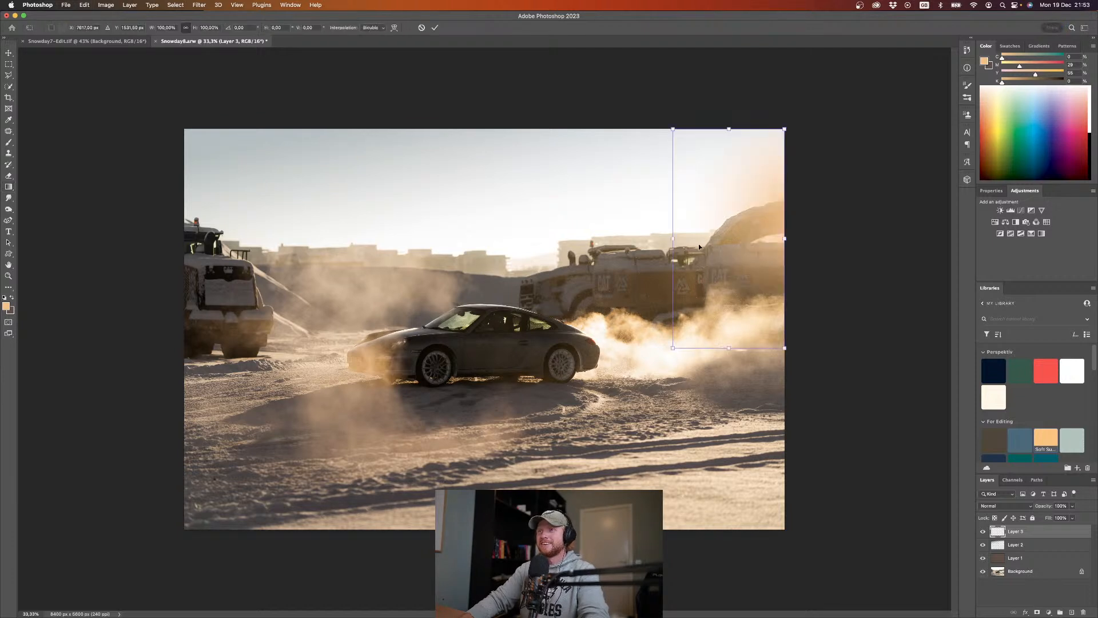
drag(670, 239, 549, 352)
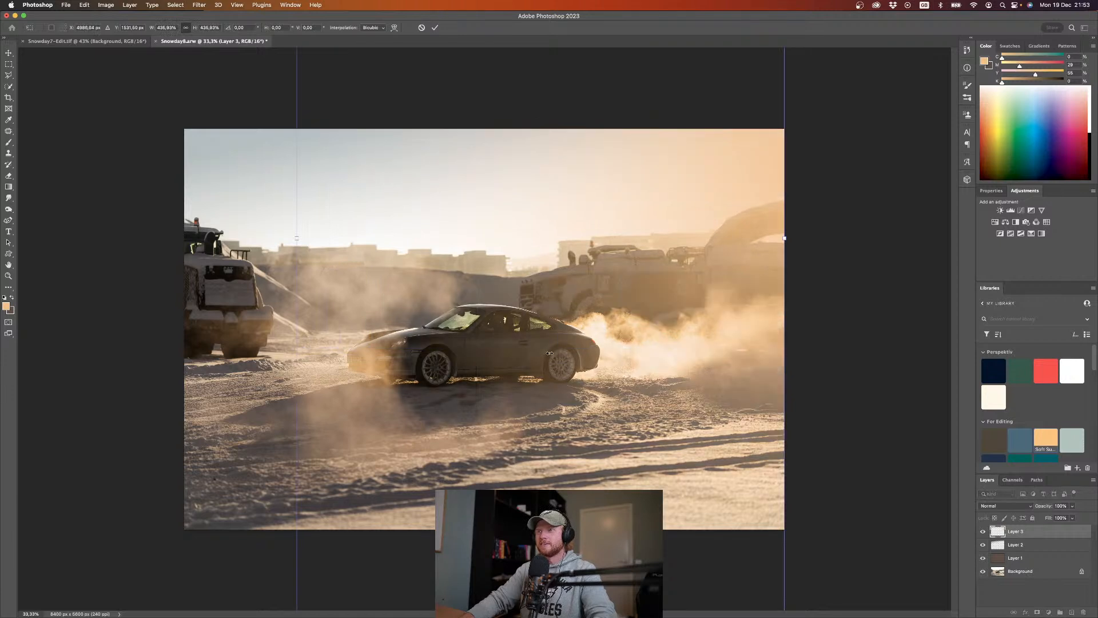
key(super+z)
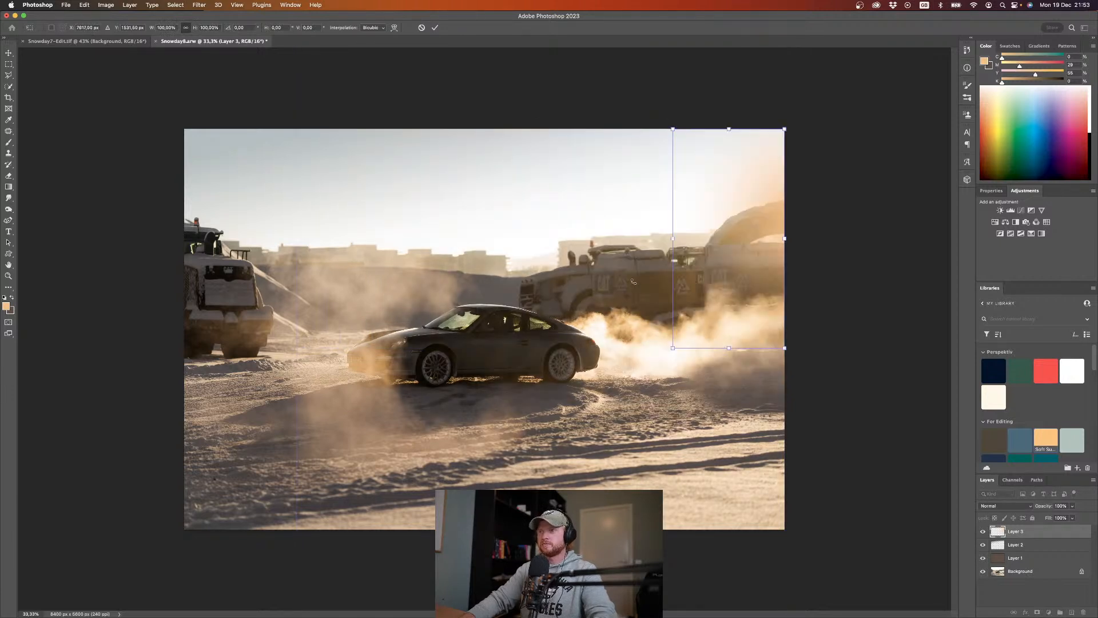
drag(674, 239, 234, 257)
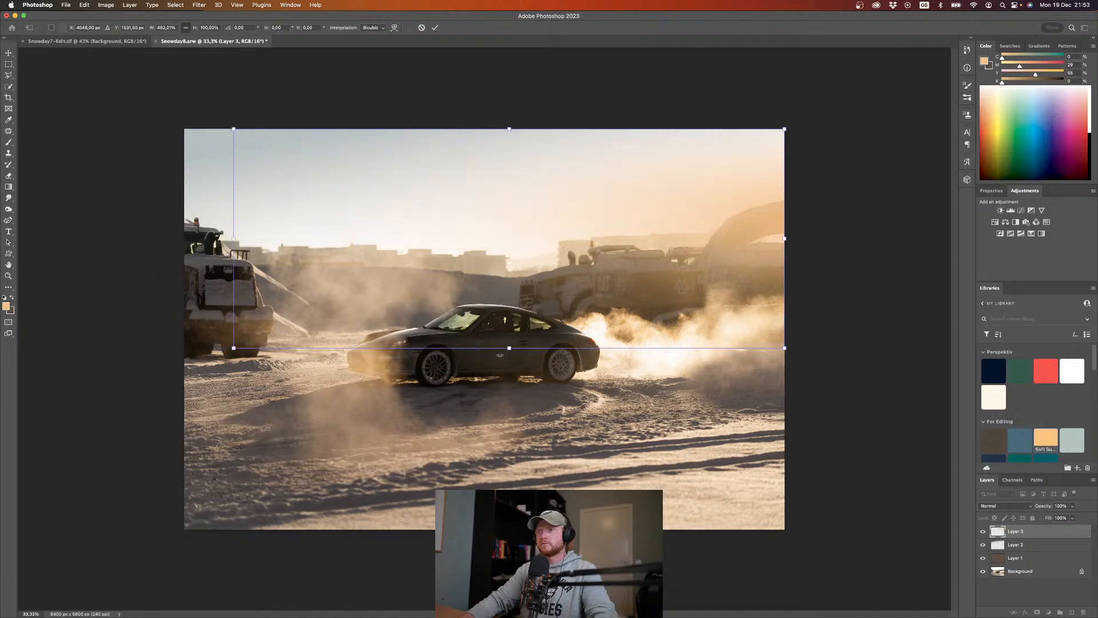
drag(510, 354, 519, 424)
key(Return)
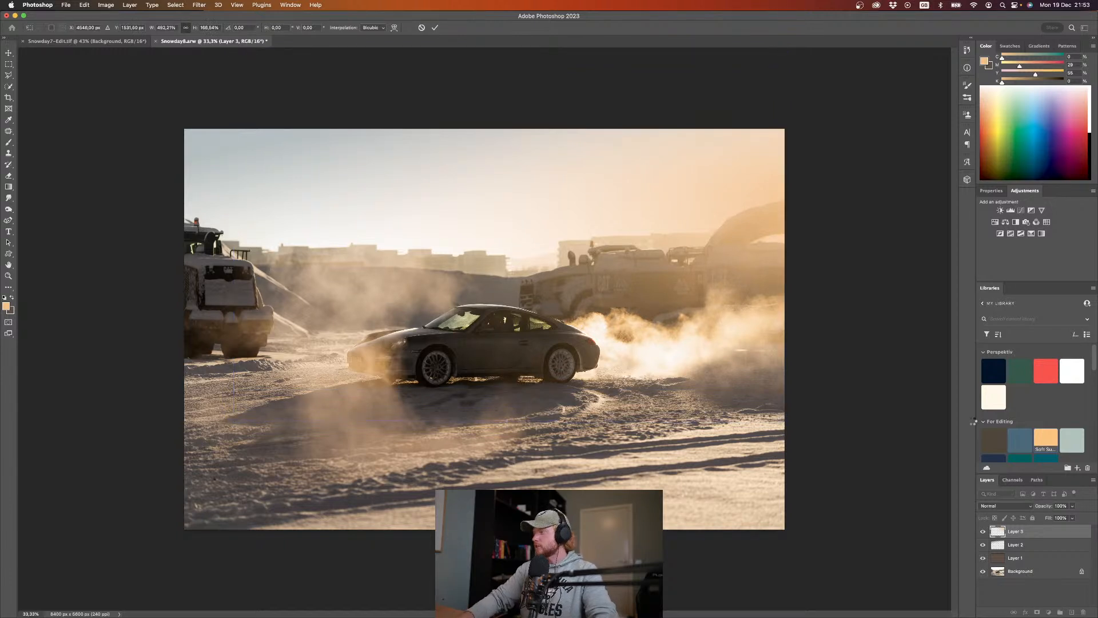
Step: Set the orange glow layer's blend mode to Soft Light and compare the photo with the layer hidden and shown
click(1012, 507)
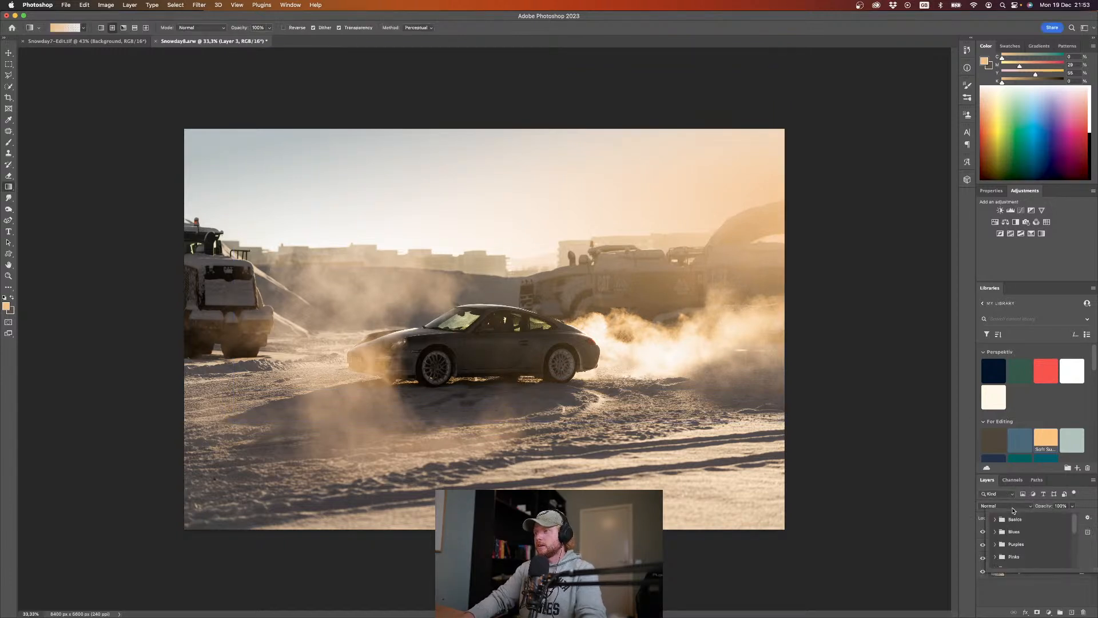
click(942, 504)
click(1004, 507)
scroll(980, 516, down, 5)
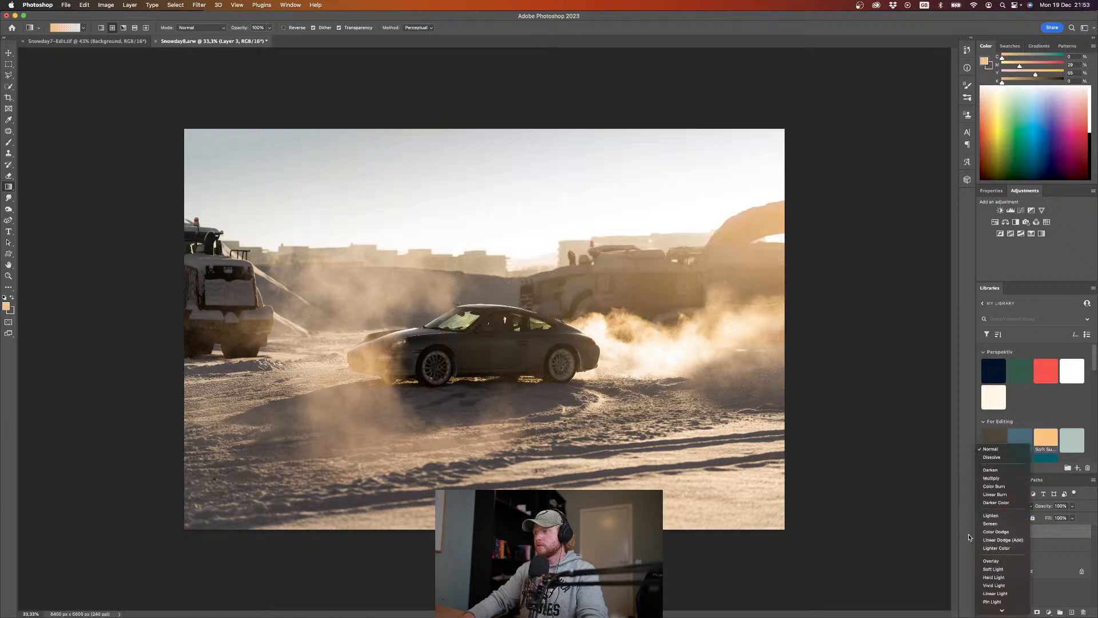
scroll(1004, 527, down, 4)
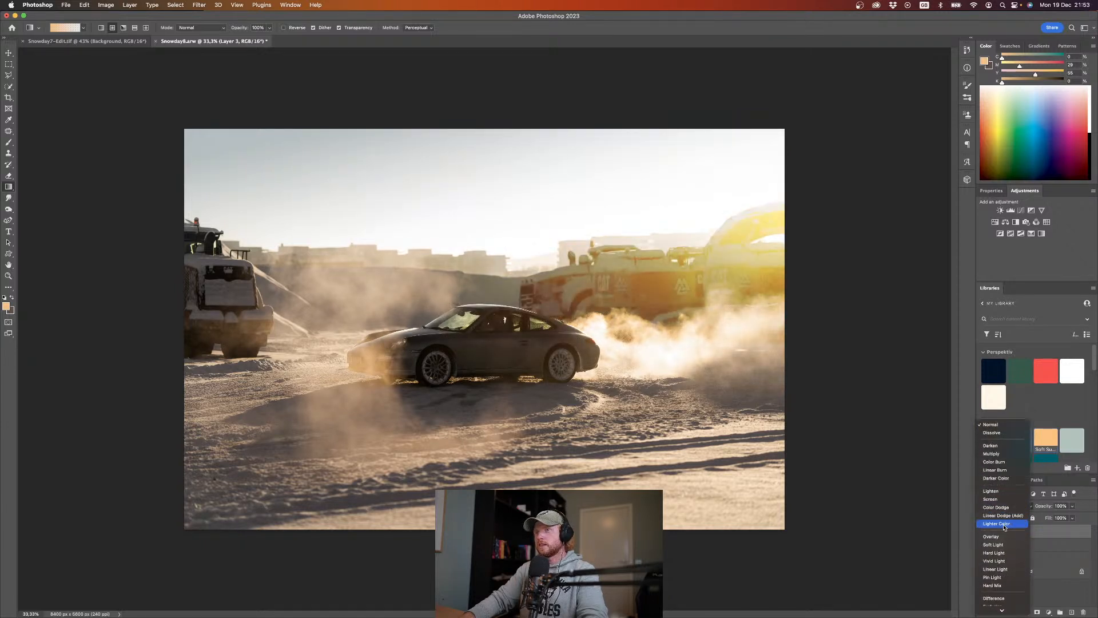
click(1013, 538)
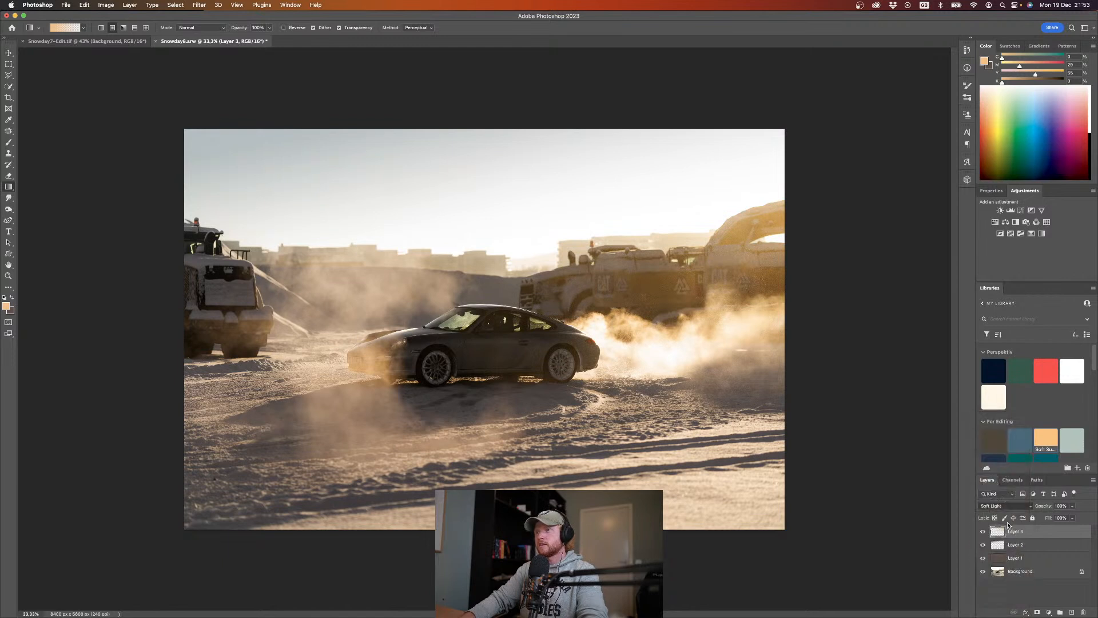
click(983, 532)
click(984, 532)
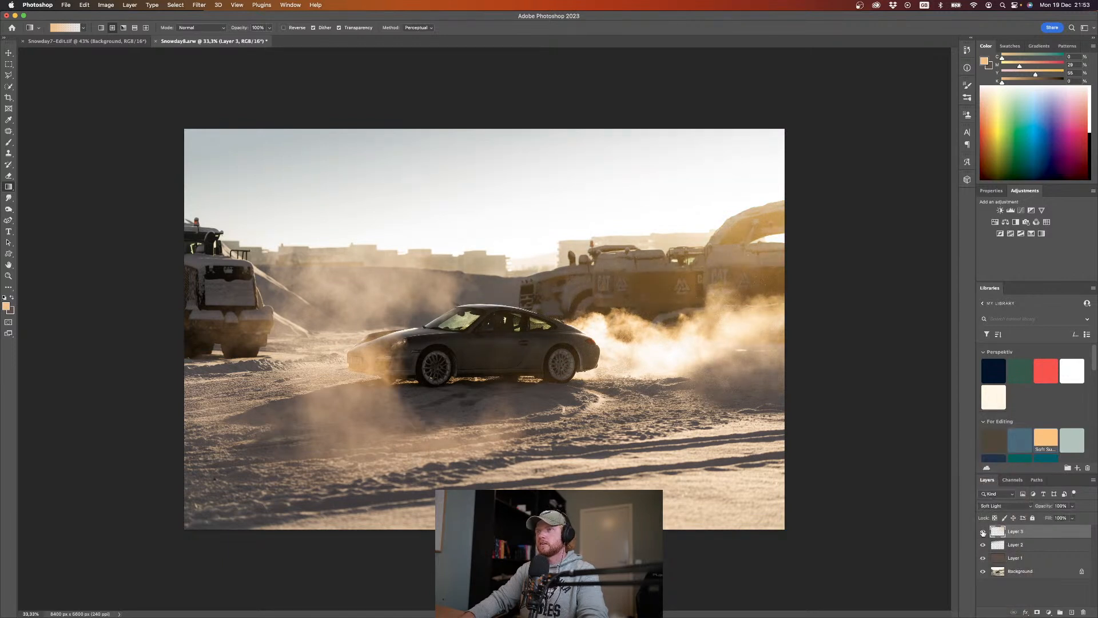
click(996, 507)
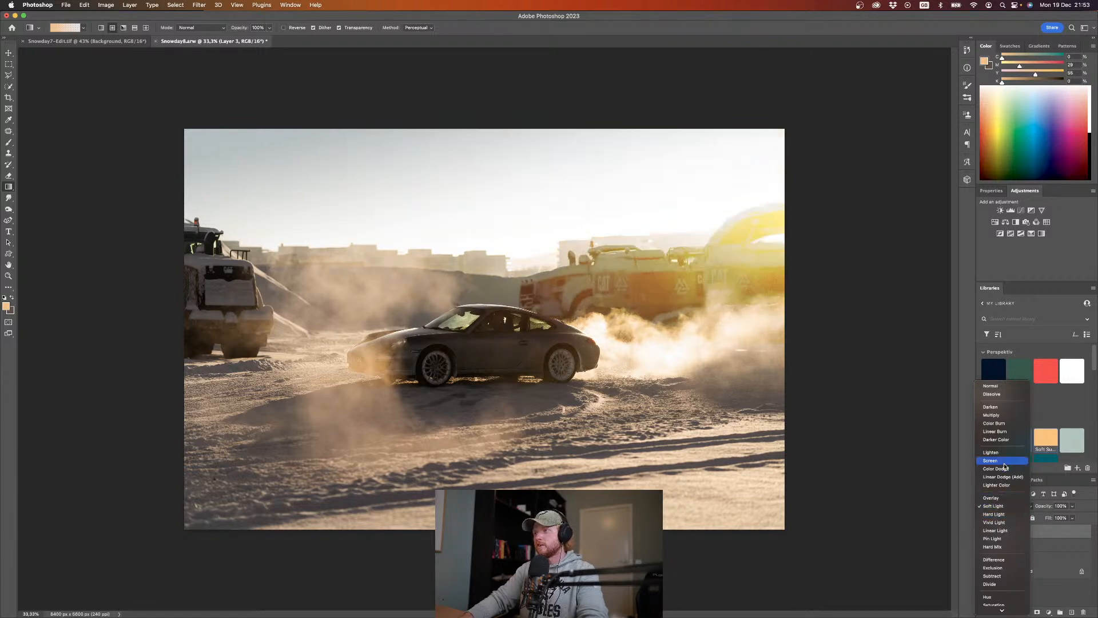
click(998, 506)
Step: Move the orange glow layer below the brown layer, directly above the background, and adjust its opacity
click(1065, 585)
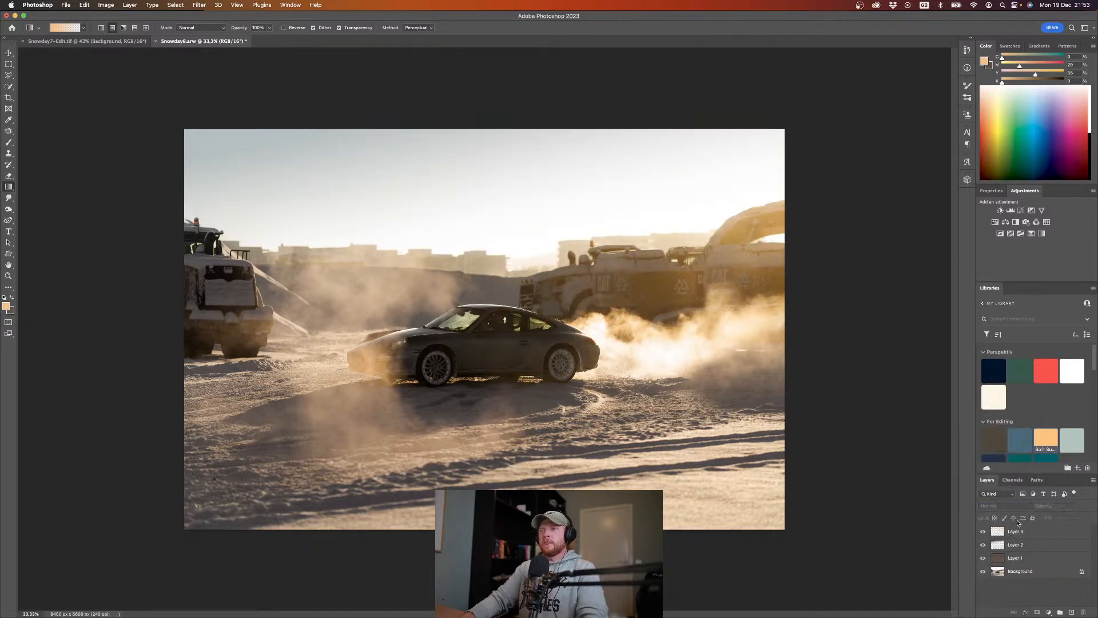
drag(1005, 531, 1010, 568)
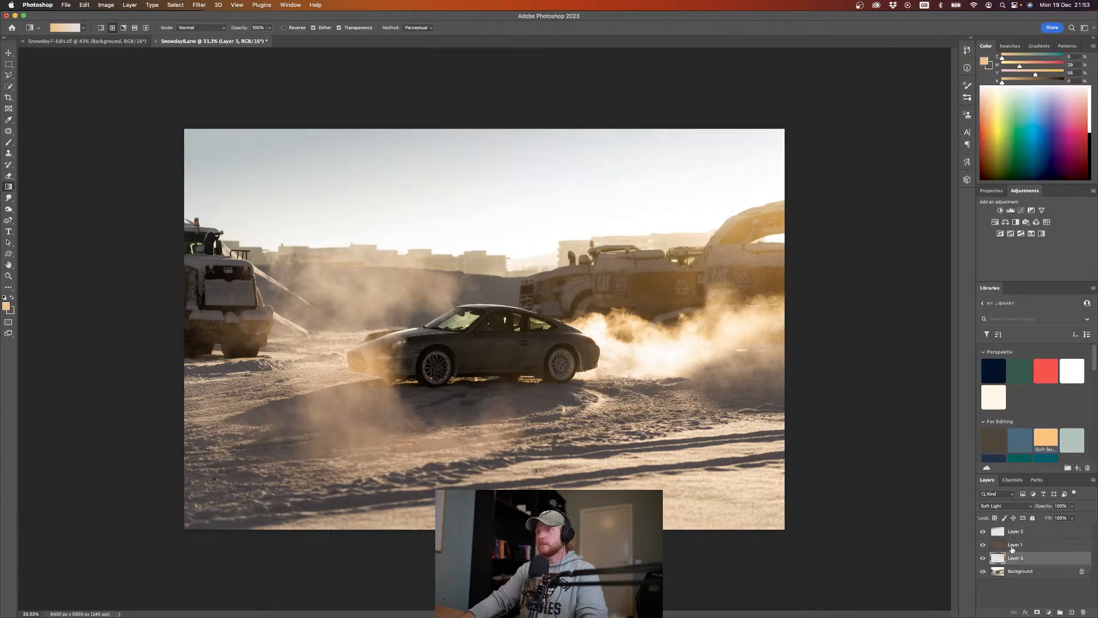
drag(1043, 507, 1015, 507)
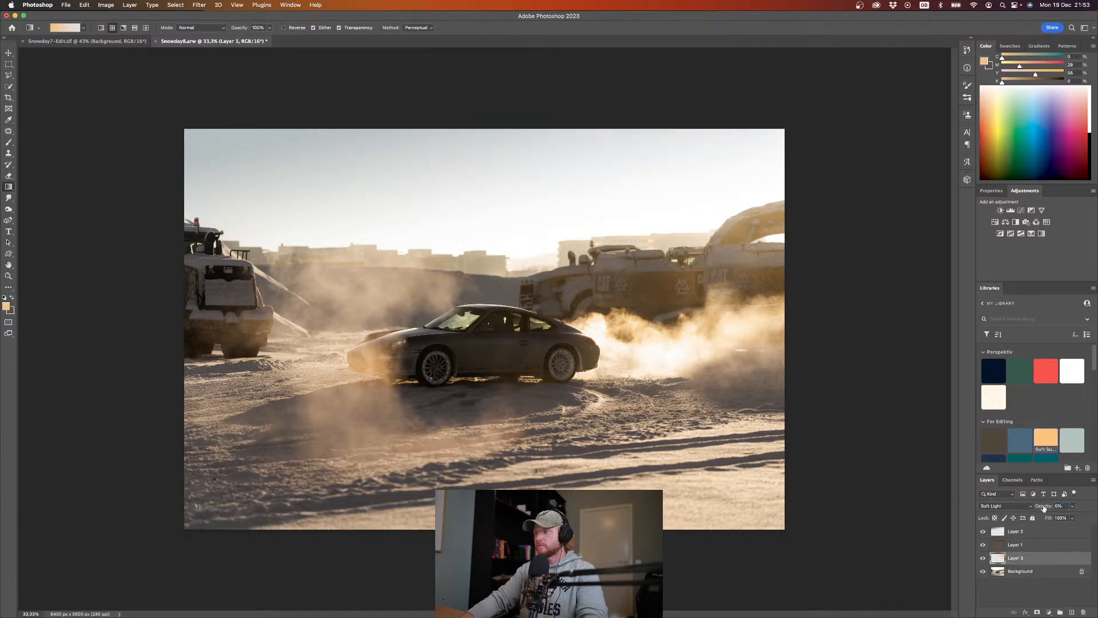
click(1060, 506)
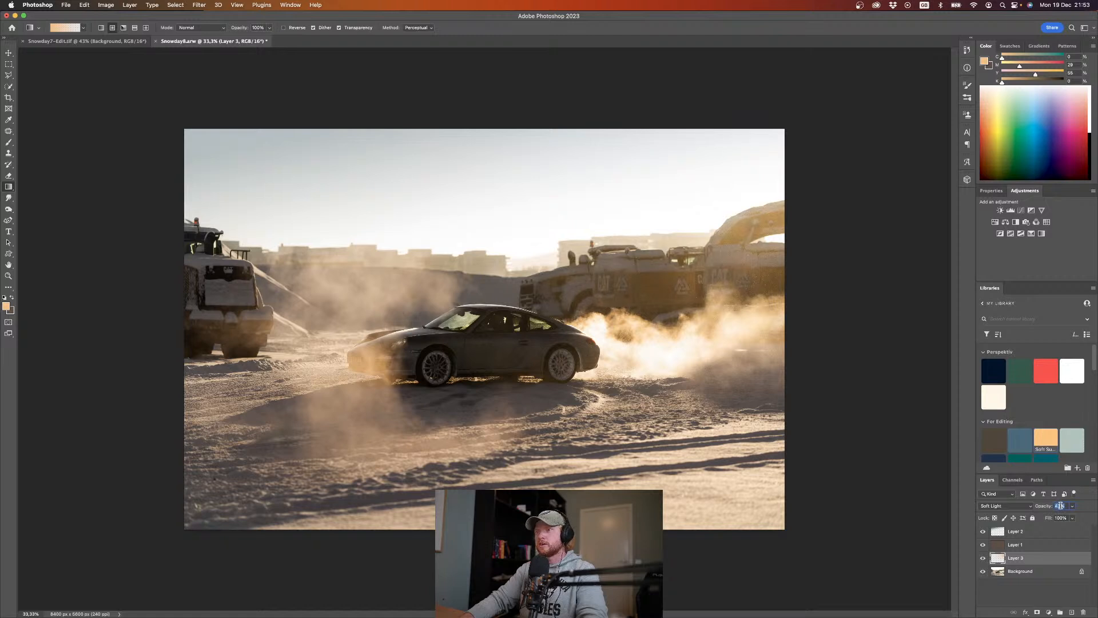
key(Return)
click(1032, 598)
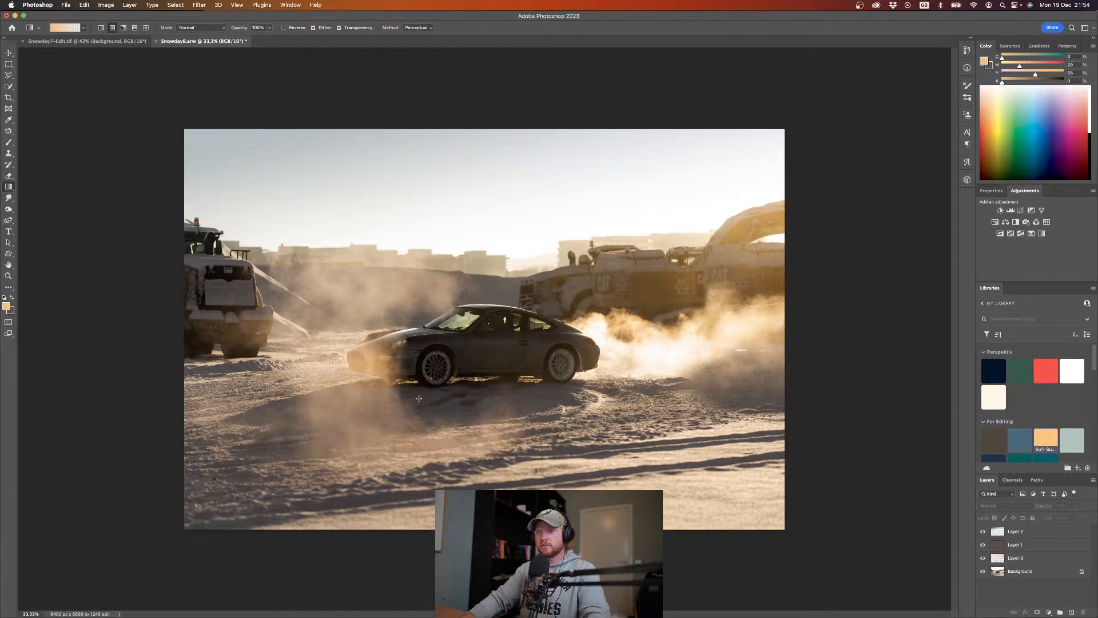
Step: On the background layer, patch out the small dark specks in the shaded snow below the car's front wheel and door
scroll(419, 399, up, 5)
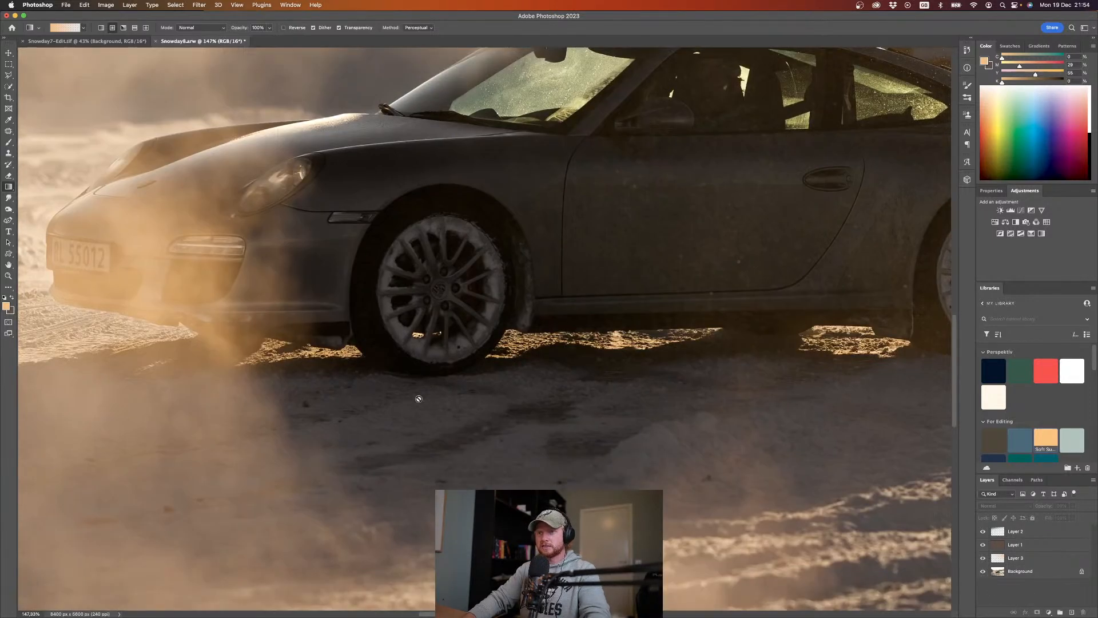
scroll(419, 399, left, 1)
scroll(418, 399, down, 1)
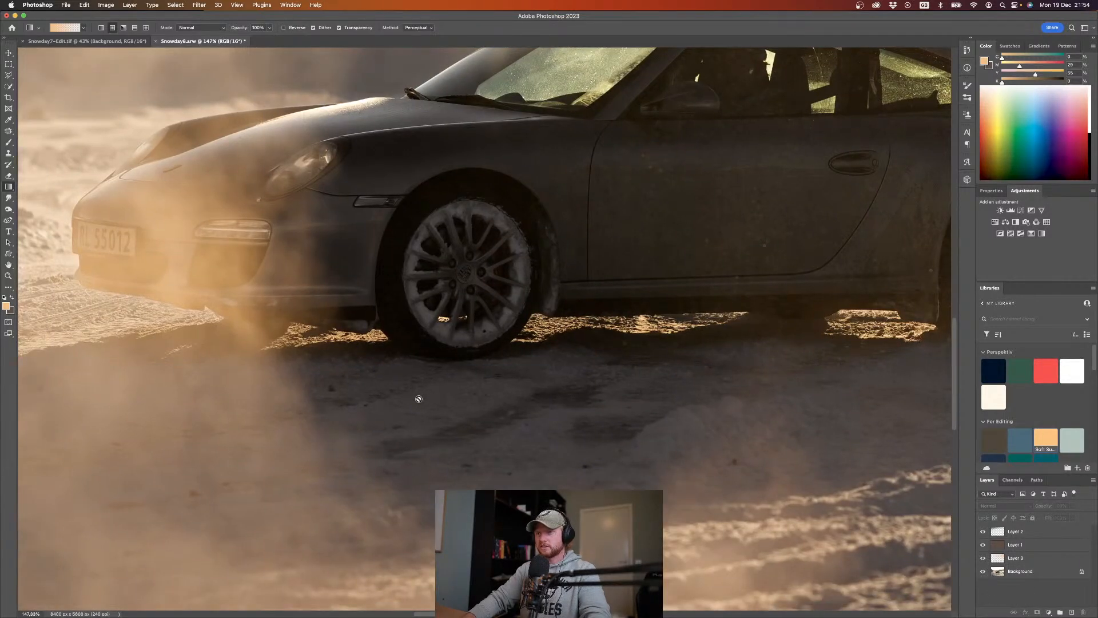
click(1005, 573)
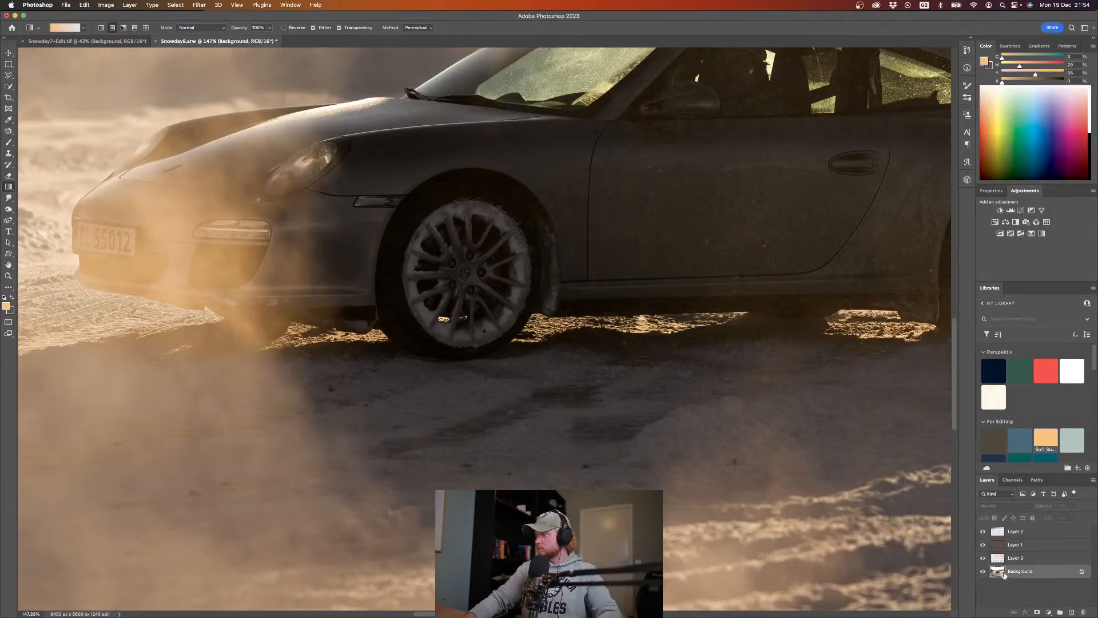
key(j)
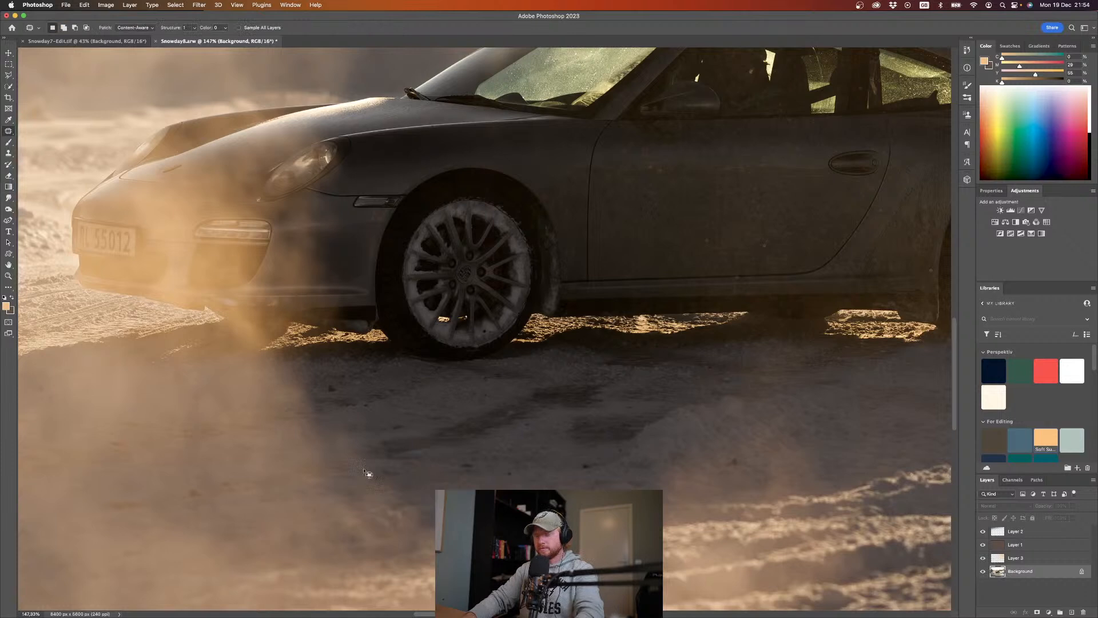
drag(325, 392, 346, 389)
click(363, 389)
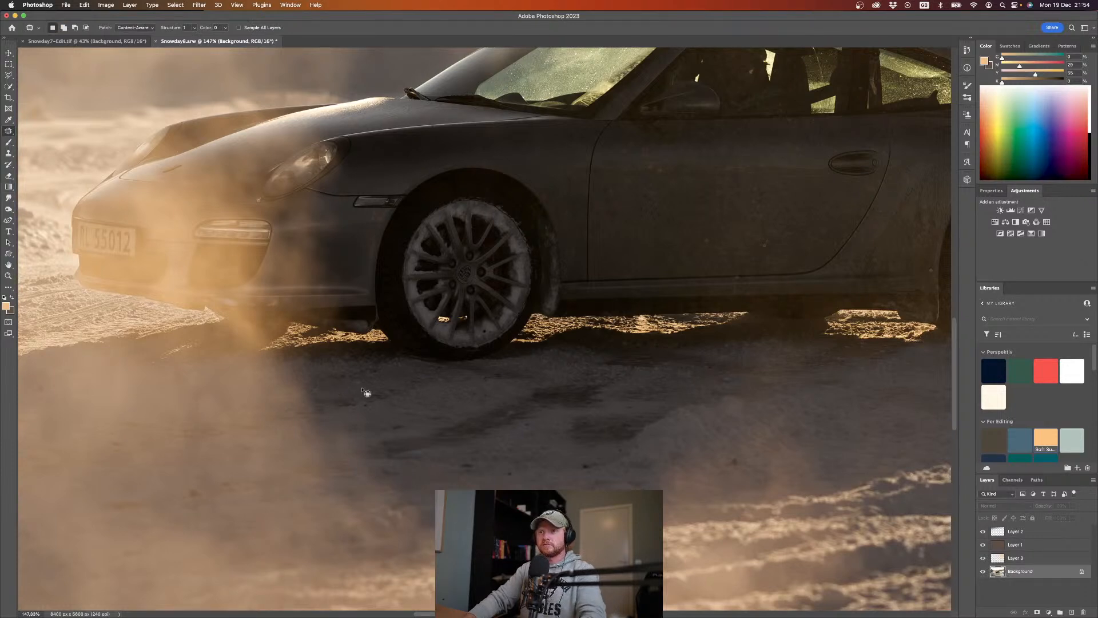
mouse_move(188, 486)
mouse_down()
mouse_move(190, 504)
mouse_move(208, 503)
mouse_move(209, 488)
mouse_move(182, 491)
mouse_move(238, 482)
mouse_up()
click(244, 485)
mouse_move(739, 457)
mouse_down()
mouse_move(727, 467)
mouse_move(740, 471)
mouse_move(740, 458)
mouse_up()
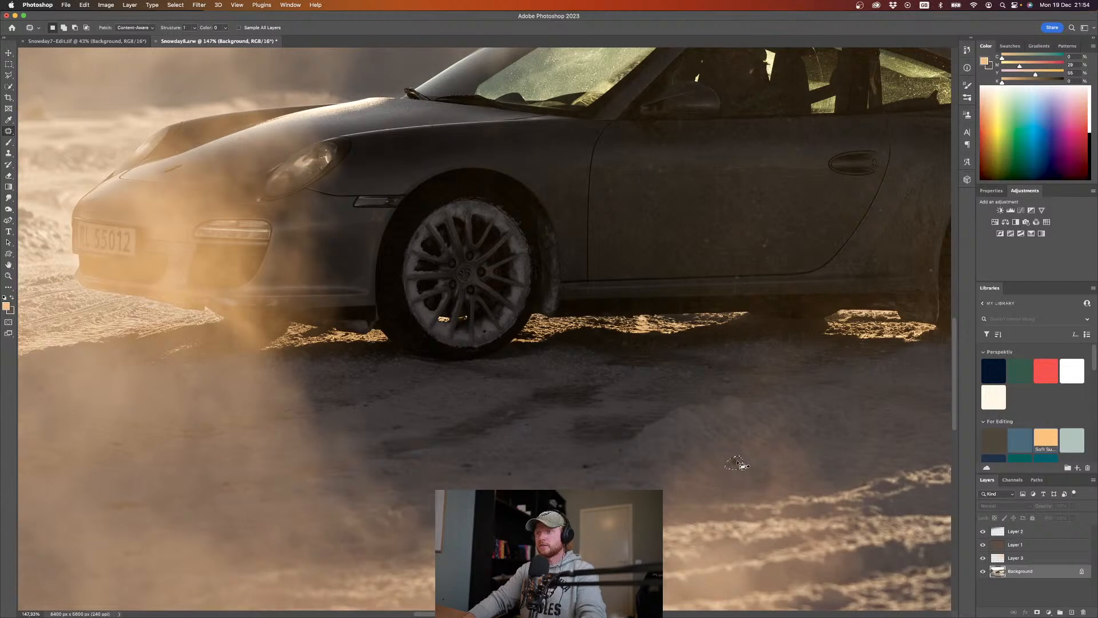
mouse_move(584, 461)
mouse_down()
mouse_move(583, 472)
mouse_move(587, 462)
mouse_up()
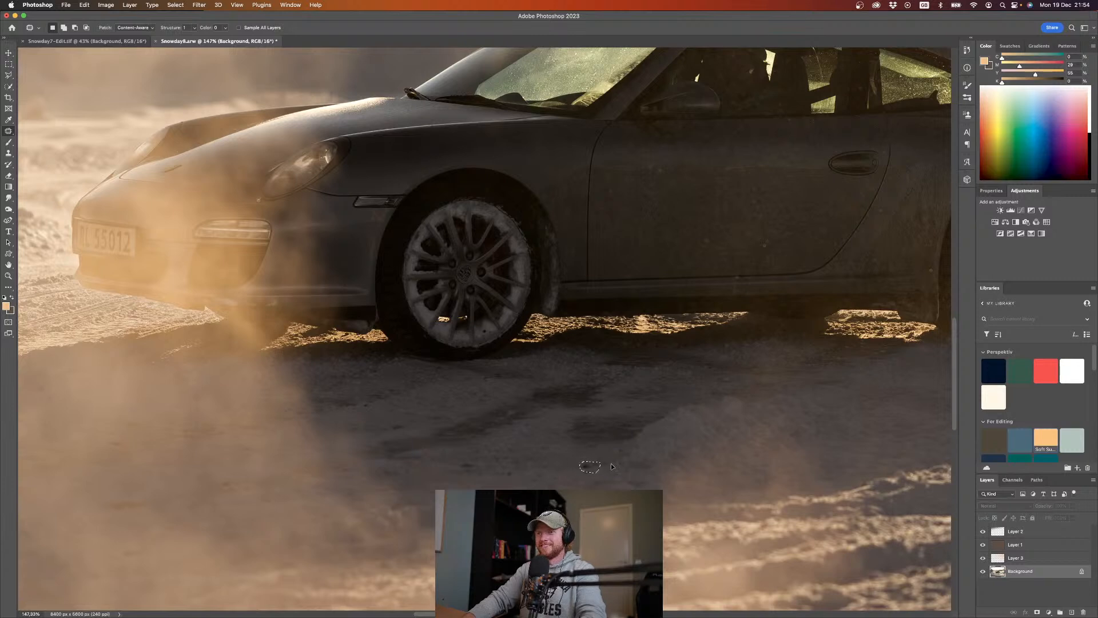
Step: Patch out the dark marks in the dusty shaded snow in front of and below the car's nose
scroll(606, 468, left, 5)
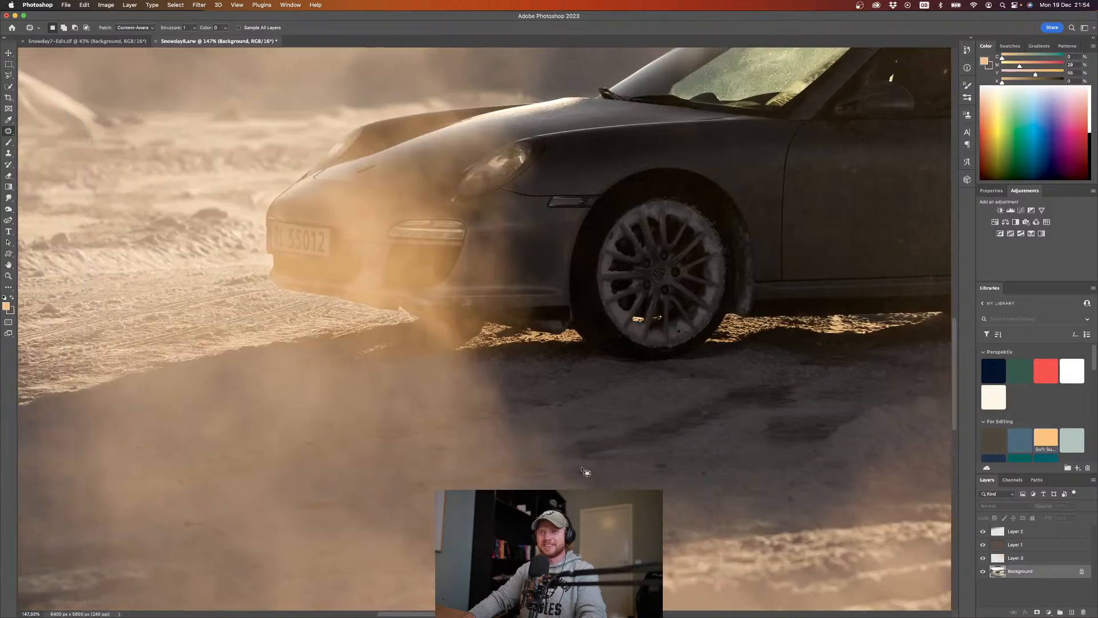
scroll(604, 470, down, 3)
mouse_move(334, 407)
mouse_down()
mouse_move(337, 436)
mouse_move(381, 421)
mouse_move(355, 428)
mouse_up()
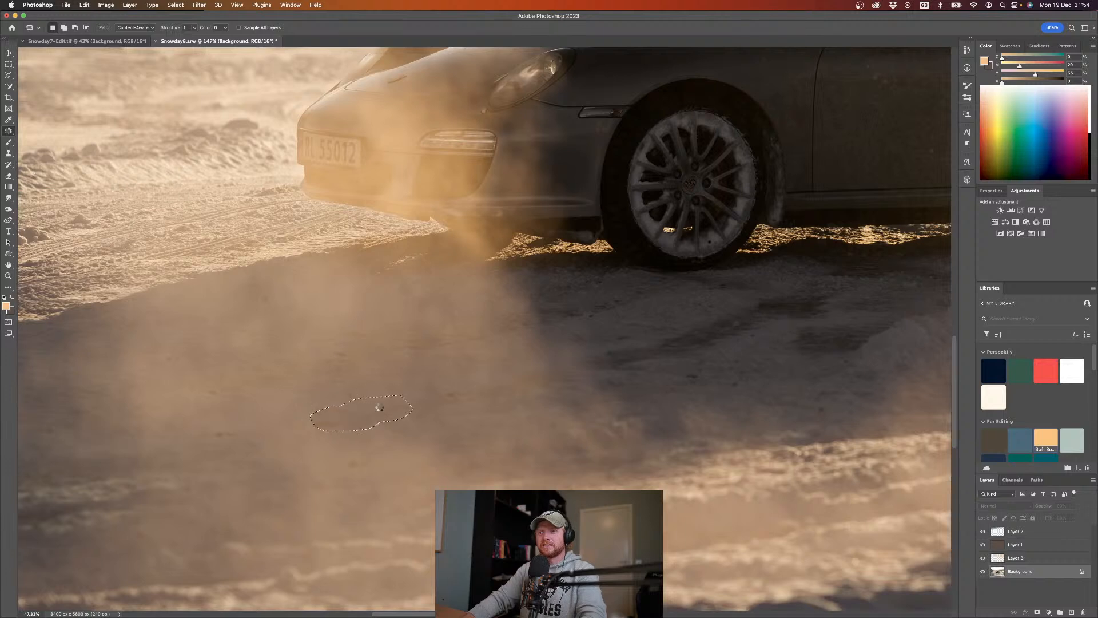
click(415, 394)
mouse_move(229, 432)
mouse_down()
mouse_move(205, 439)
mouse_move(282, 423)
mouse_up()
mouse_move(266, 293)
mouse_down()
mouse_move(277, 313)
mouse_move(282, 299)
mouse_up()
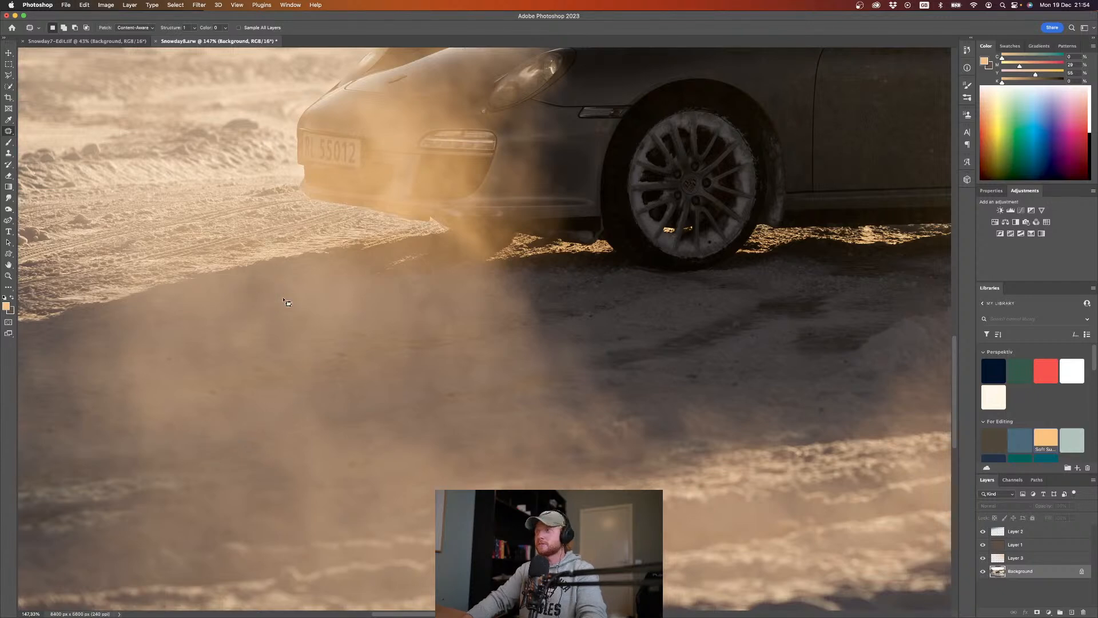
Step: Patch out the dark clump in the sunlit snow below the car's rear wheel
click(234, 338)
scroll(572, 324, right, 5)
scroll(574, 326, right, 9)
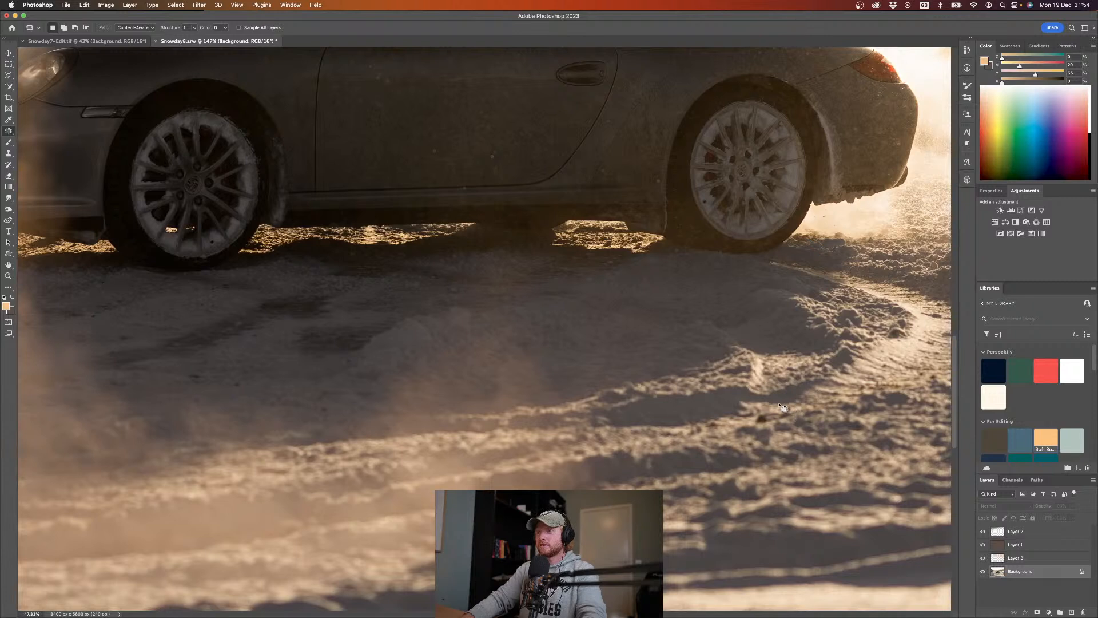
mouse_move(770, 412)
mouse_down()
mouse_move(749, 422)
mouse_move(781, 426)
mouse_move(802, 405)
mouse_move(793, 413)
mouse_move(830, 409)
mouse_up()
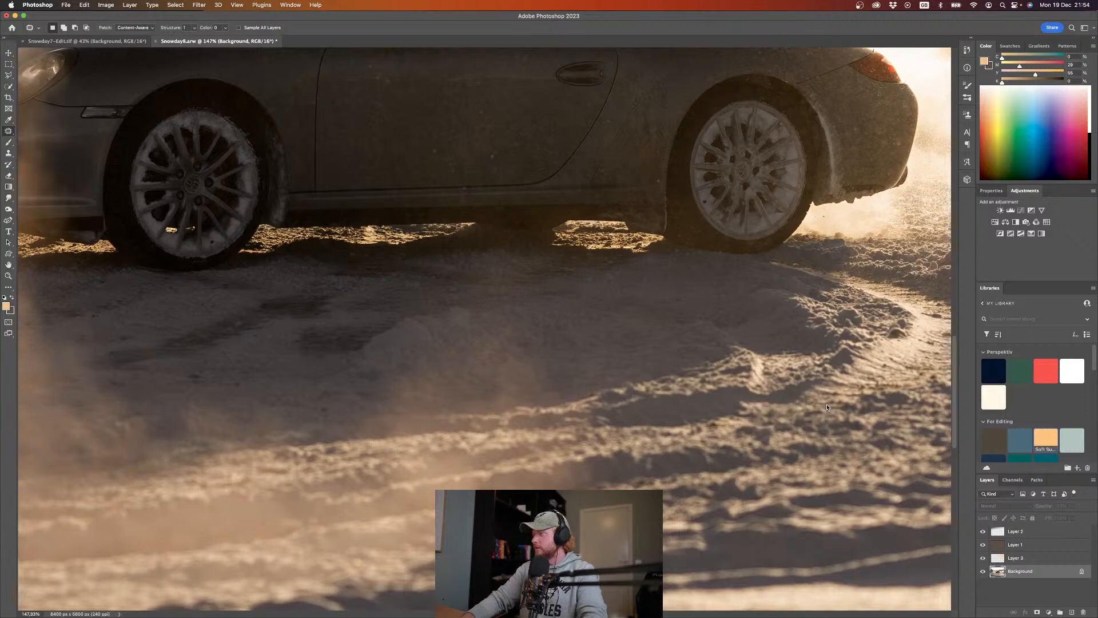
Step: Patch out the dark speck in the rough snow behind the car's rear bumper
scroll(826, 407, right, 3)
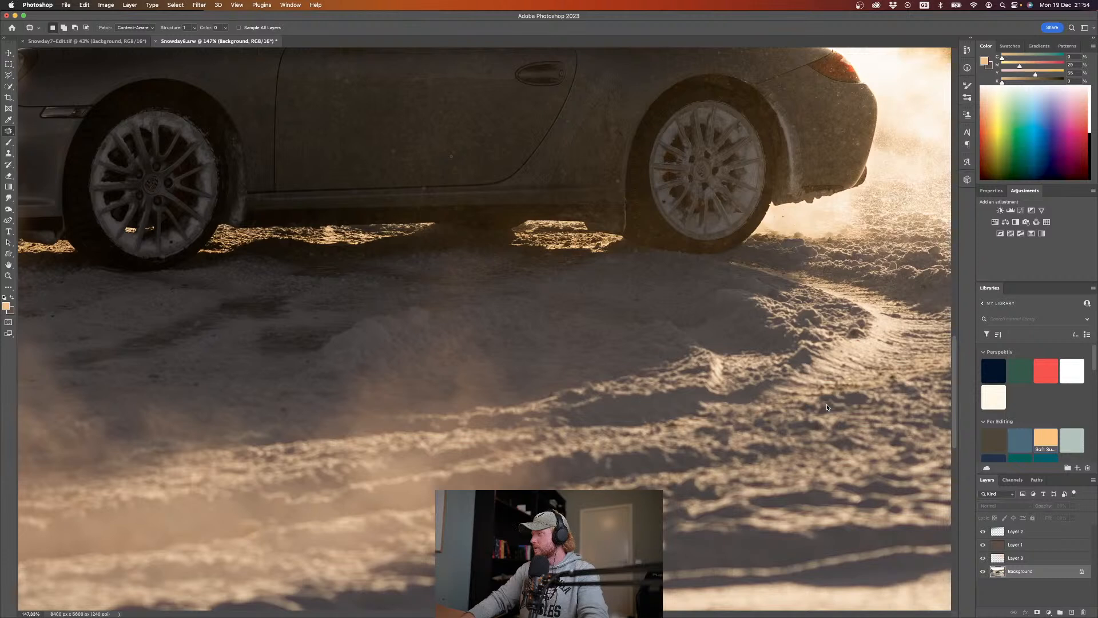
scroll(829, 404, right, 6)
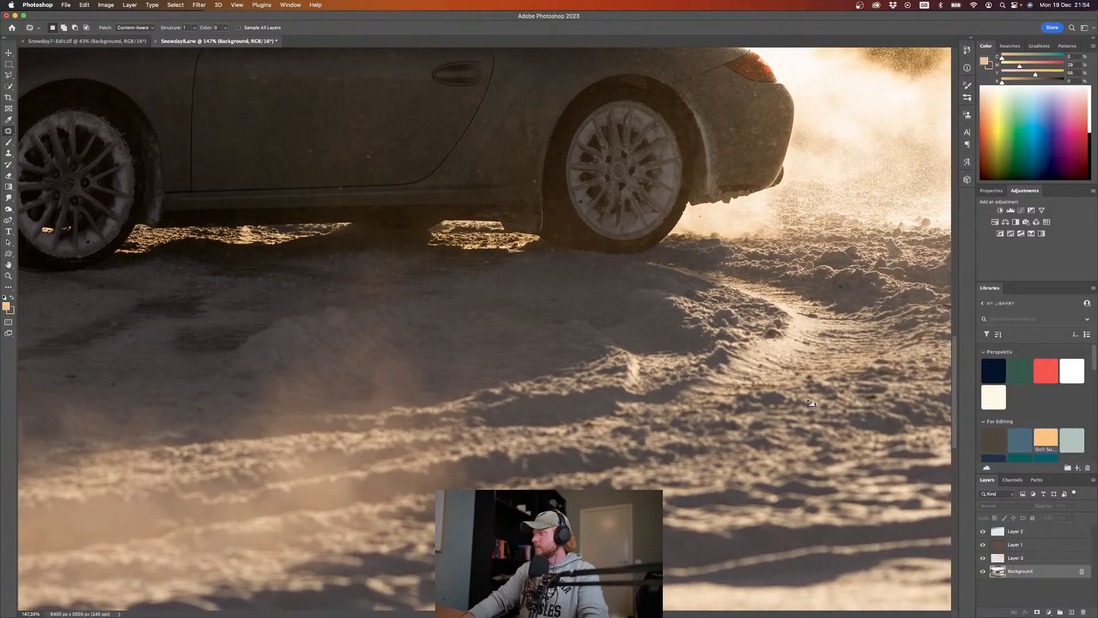
scroll(815, 403, right, 8)
scroll(811, 402, right, 3)
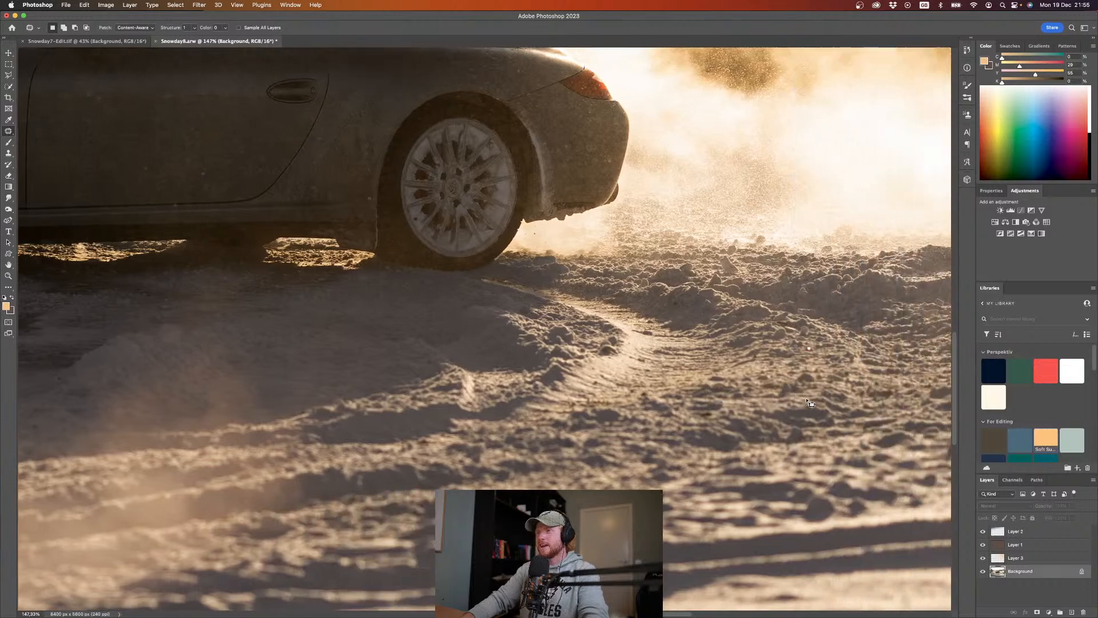
scroll(811, 403, right, 15)
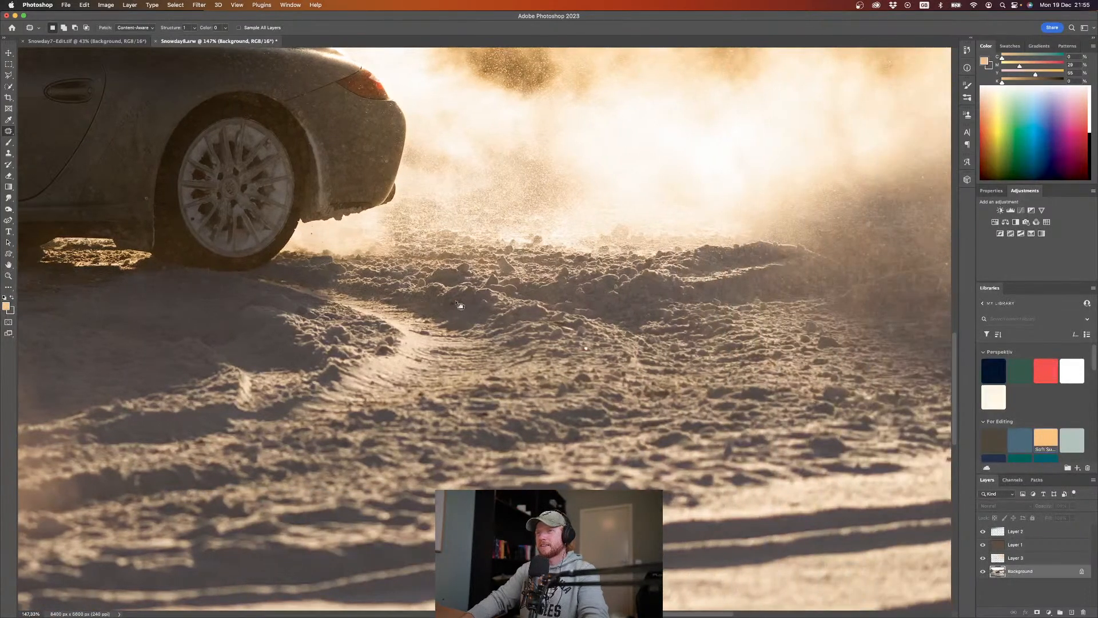
drag(446, 303, 479, 311)
click(508, 308)
scroll(904, 344, right, 2)
scroll(904, 344, down, 2)
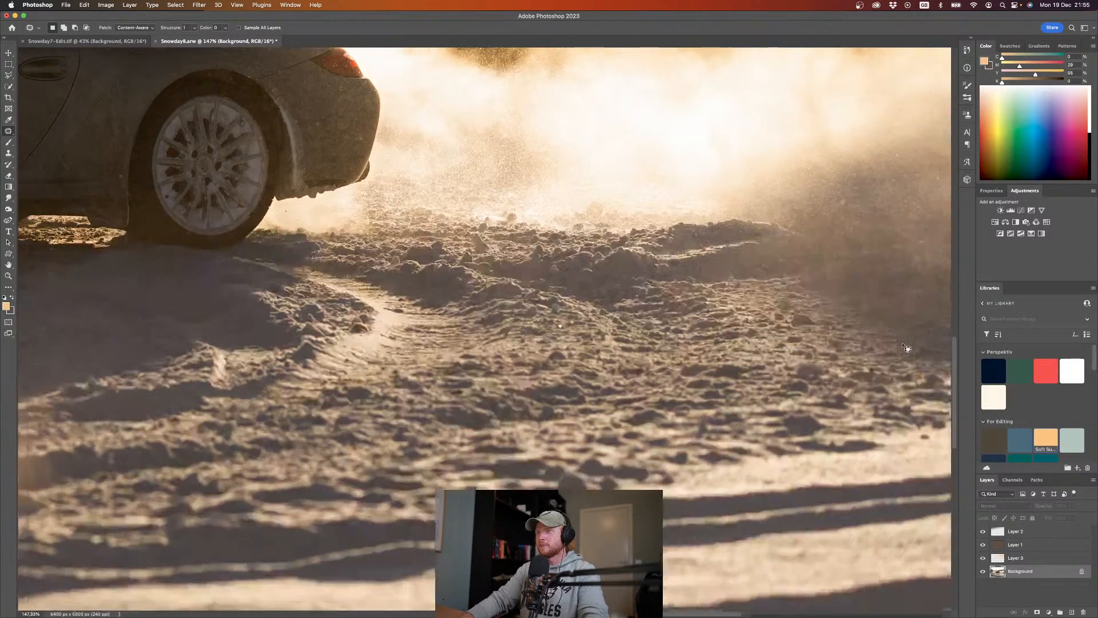
Step: Save the retouched photo and clear the layer selection
scroll(732, 355, down, 5)
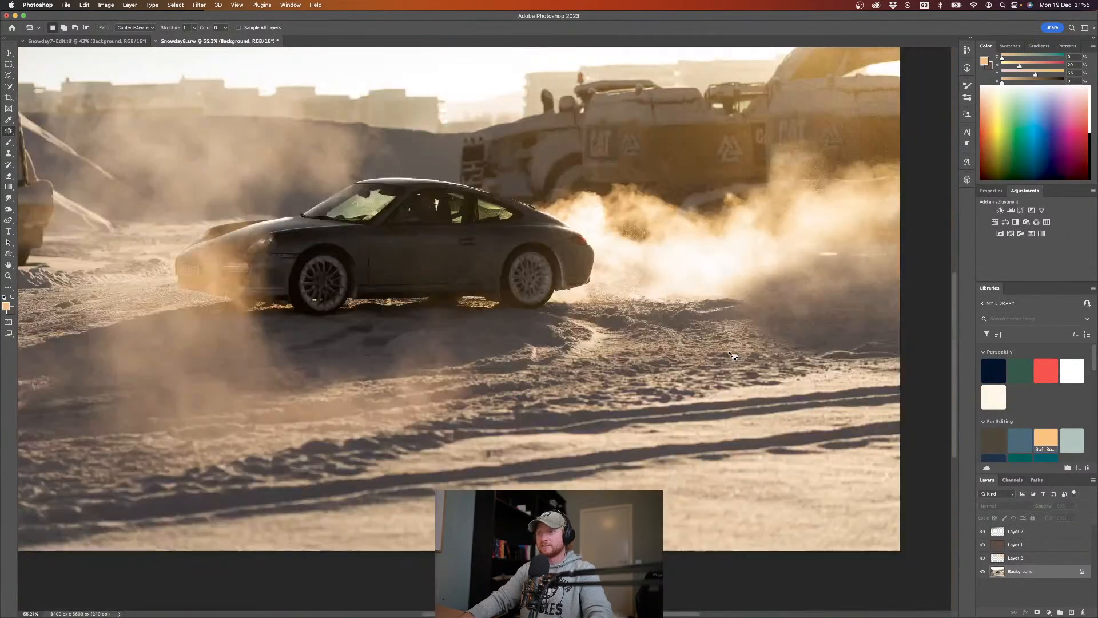
scroll(681, 364, down, 2)
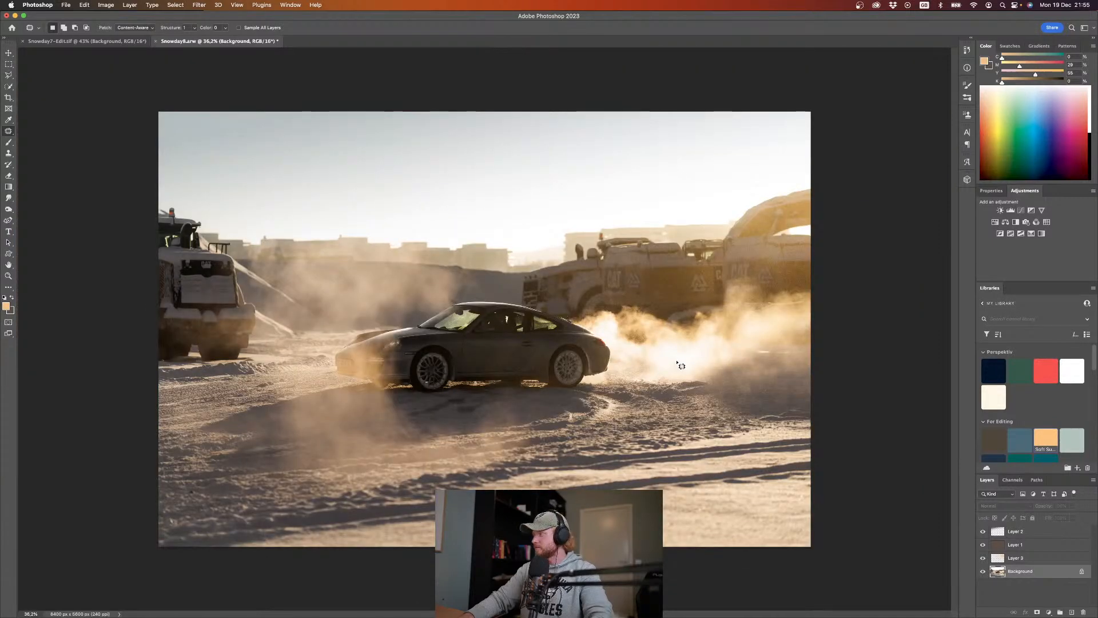
key(super+s)
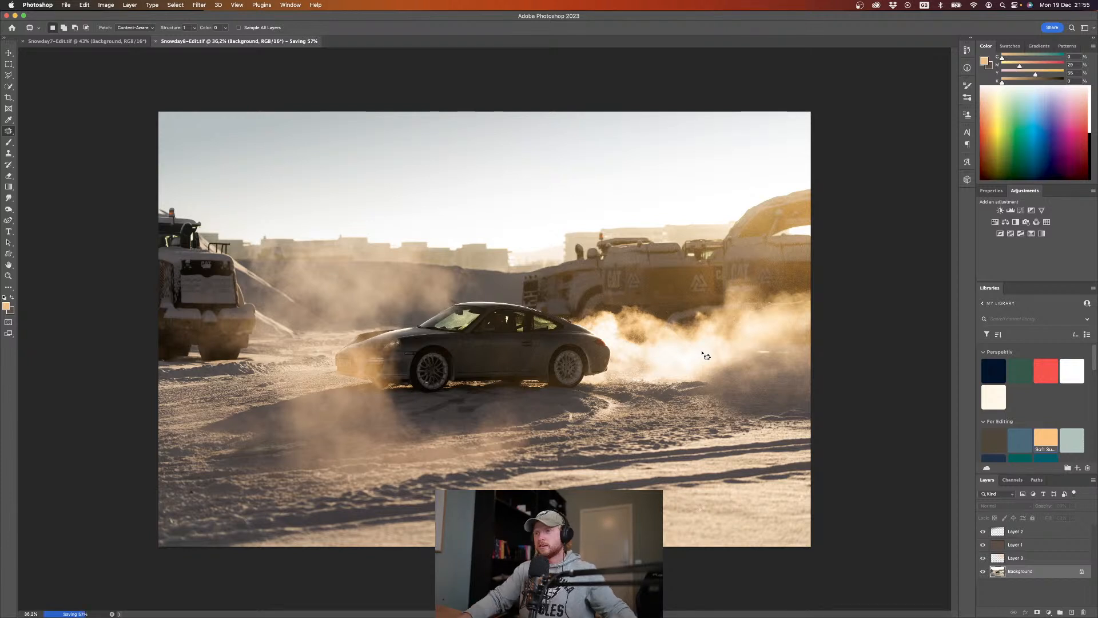
click(1027, 594)
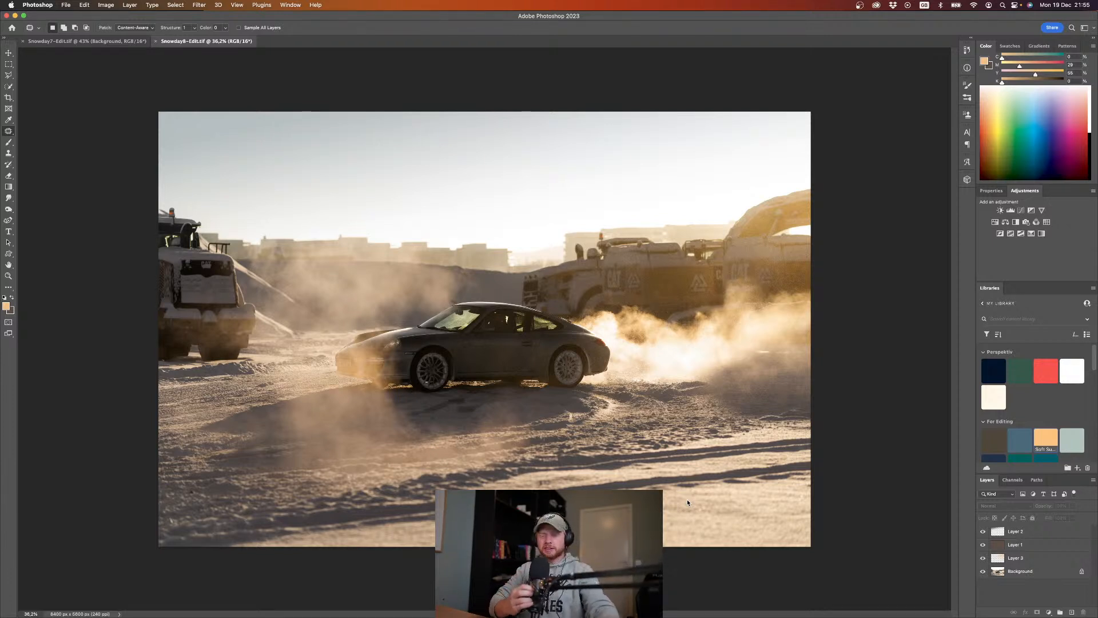
Step: Switch to Lightroom, give the edited photo a three-star rating and lower its highlights to about -25
key(ctrl+Right)
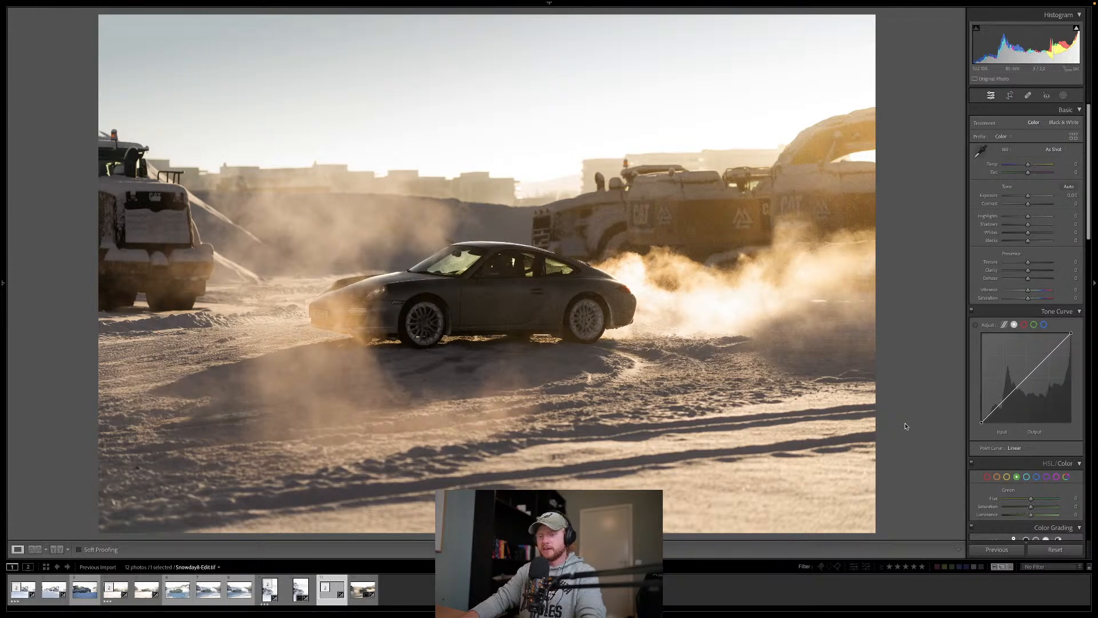
key(3)
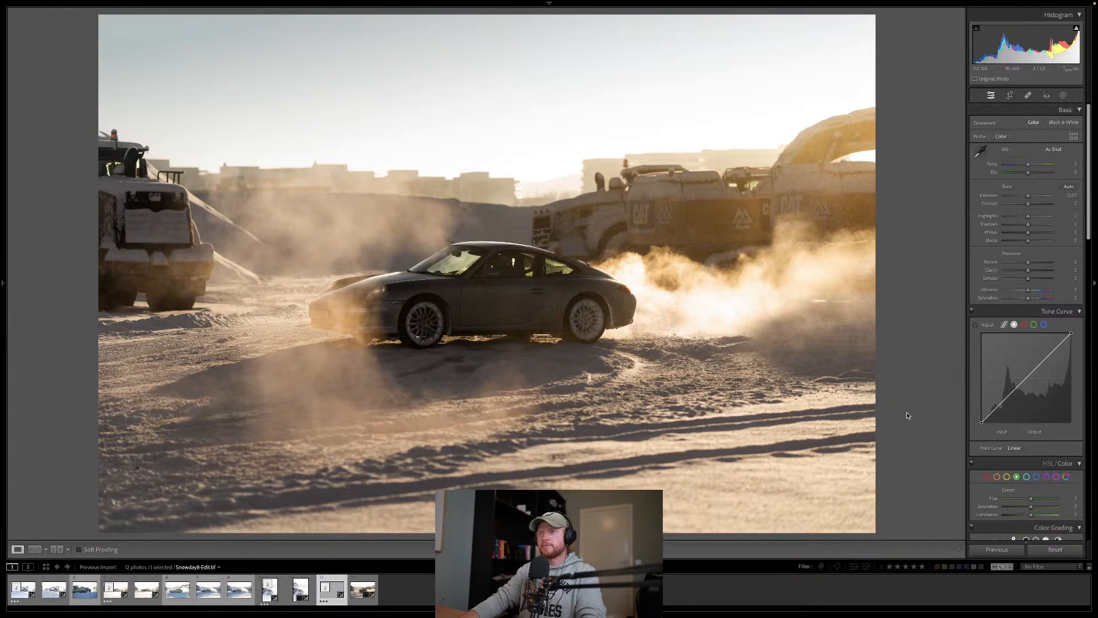
drag(1004, 216, 1022, 219)
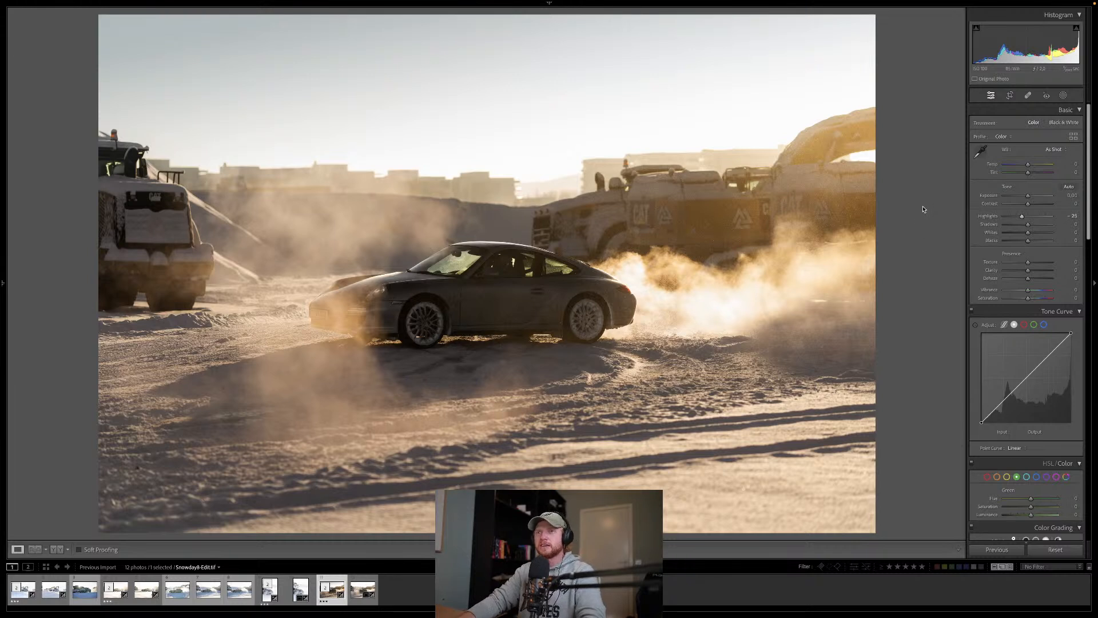
click(1064, 95)
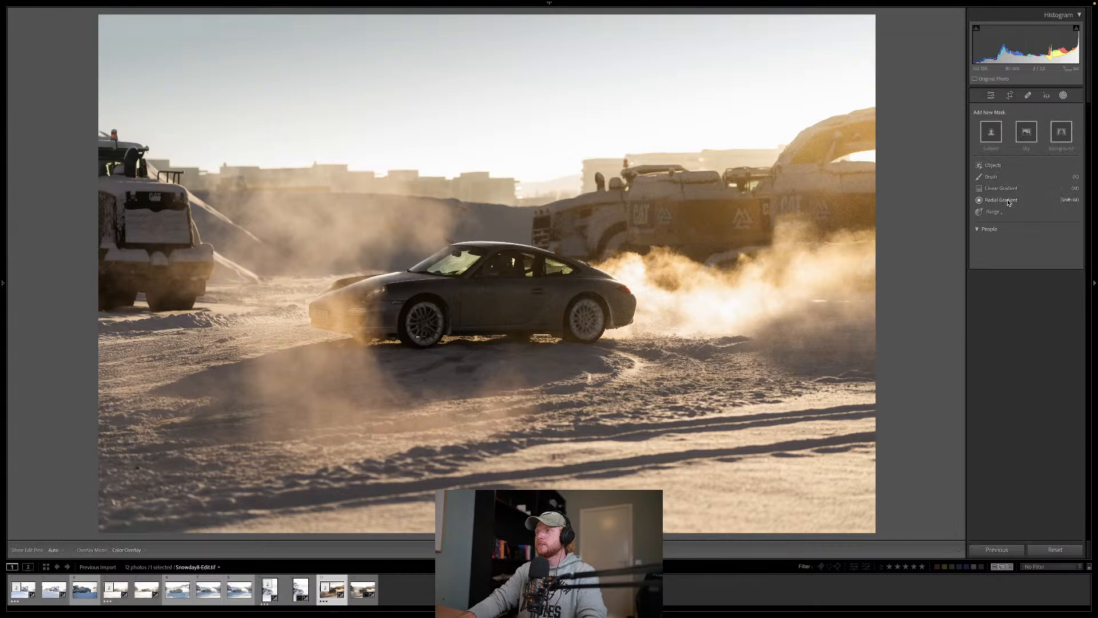
click(1009, 200)
drag(1028, 199, 1032, 199)
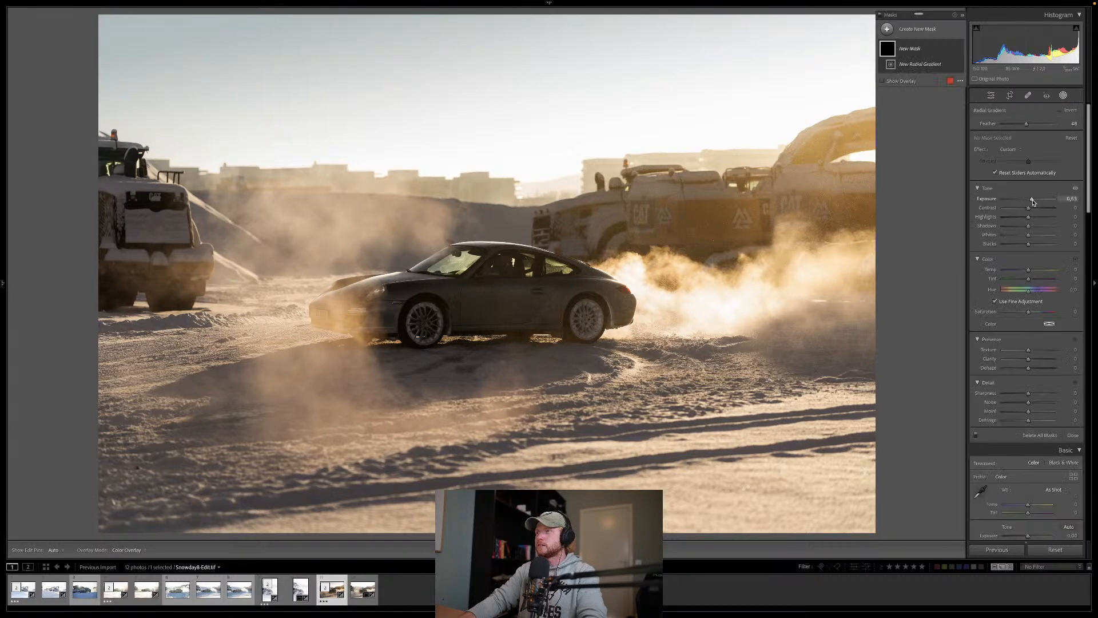
drag(891, 156, 530, 319)
key(Delete)
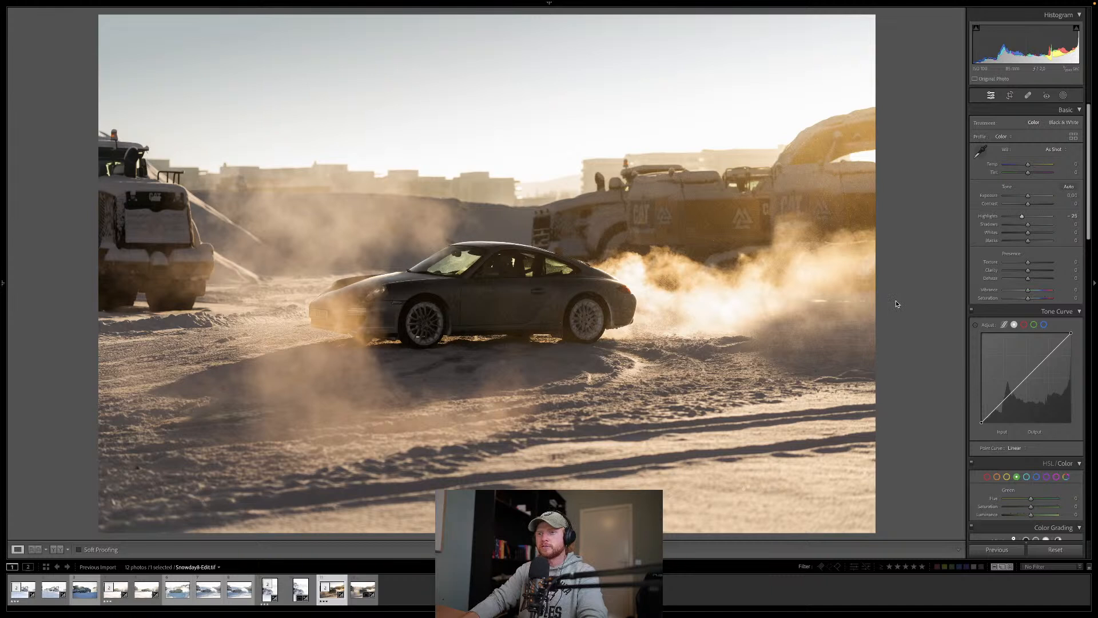
Step: Filter the filmstrip to photos rated three stars and view the second photo, with the car spraying snow
click(905, 567)
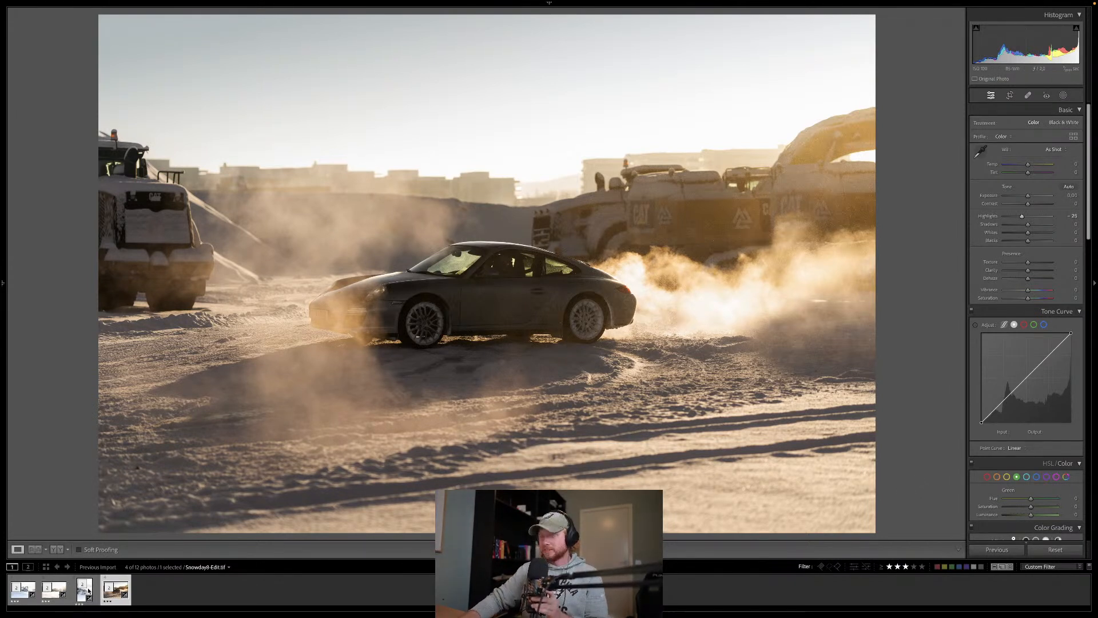
click(54, 589)
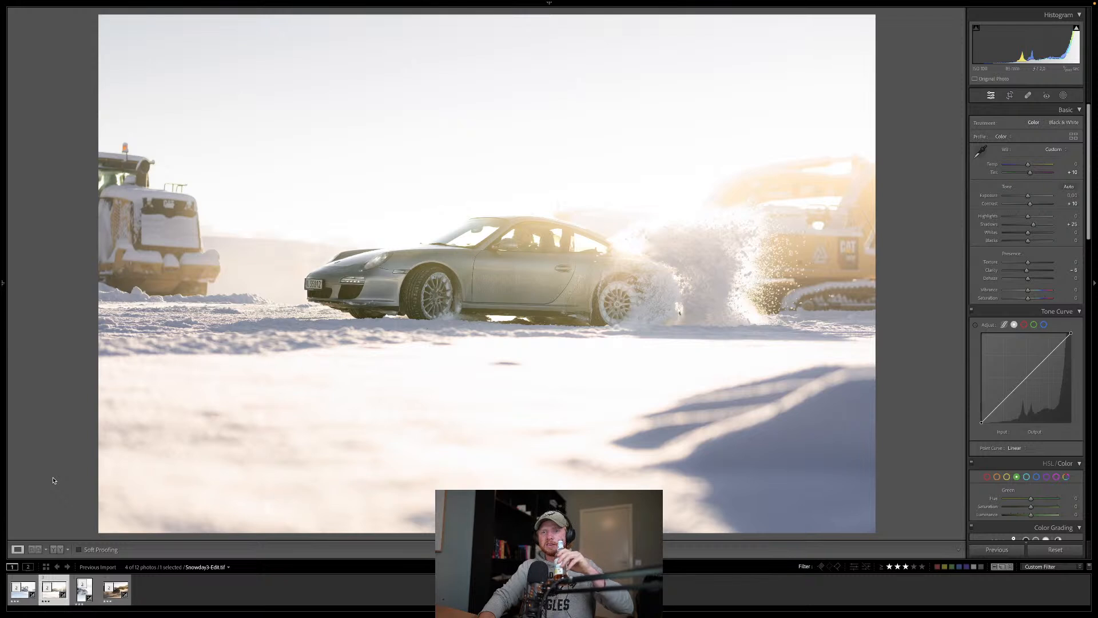
Step: On the first photo, with the two excavators behind the car, lower the blue saturation to about -35
key(Left)
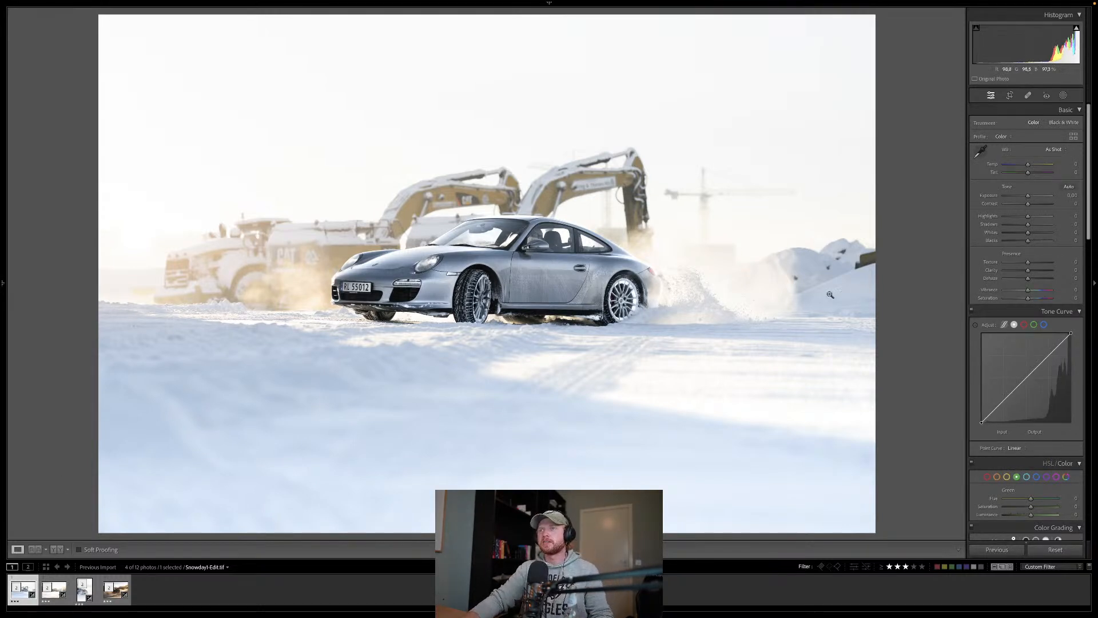
click(1037, 477)
drag(1031, 507, 1022, 509)
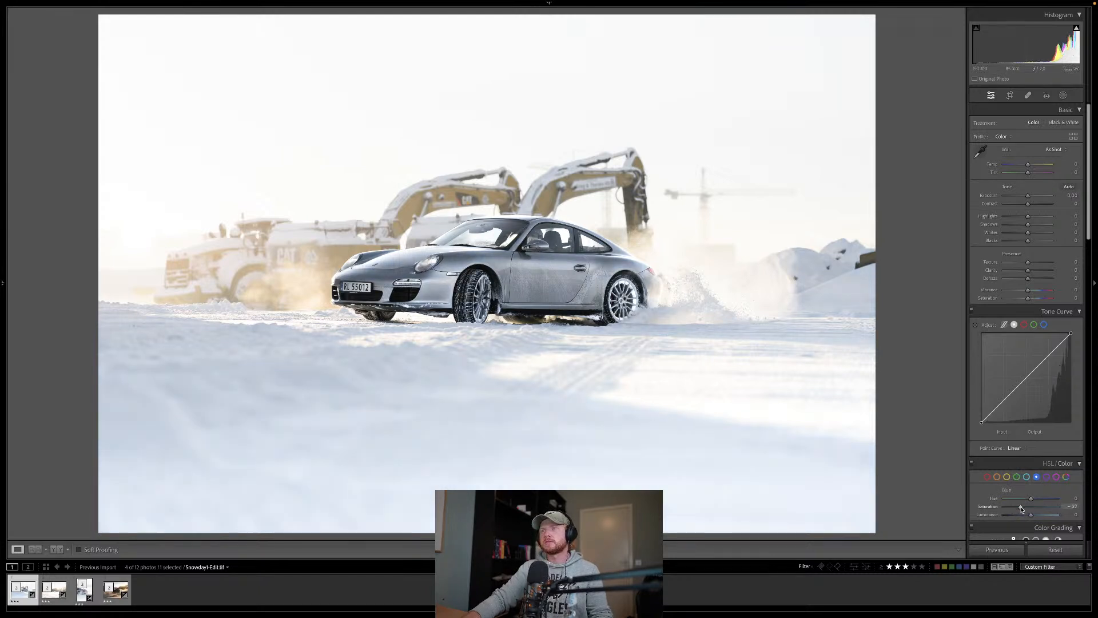
drag(1021, 509, 1020, 510)
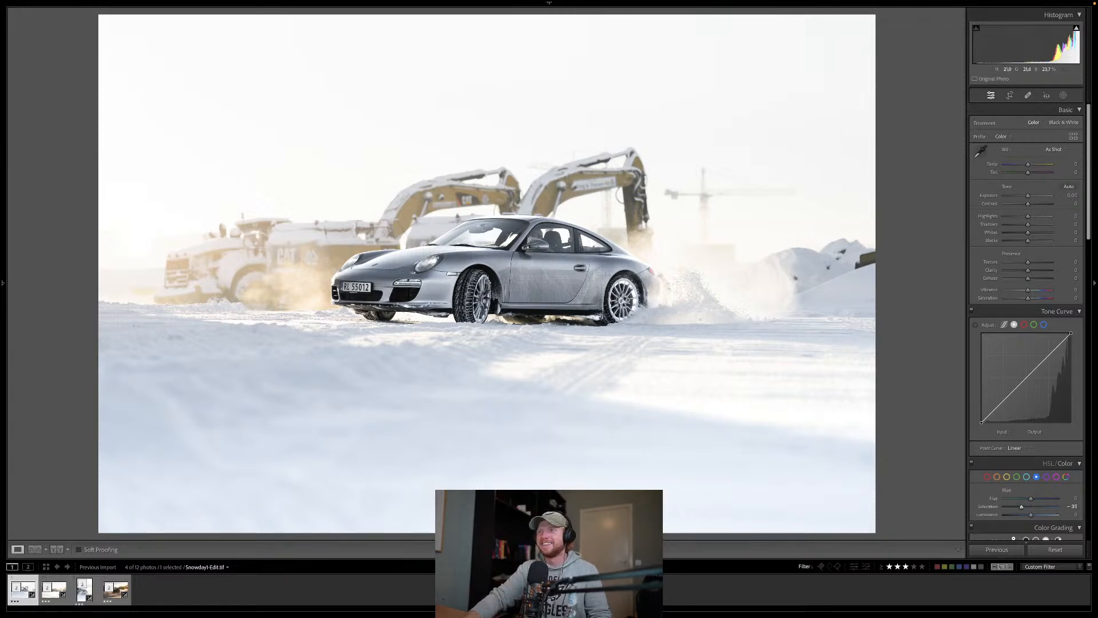
click(629, 303)
drag(280, 257, 659, 255)
drag(379, 259, 470, 257)
drag(330, 228, 632, 240)
drag(707, 245, 413, 233)
click(496, 238)
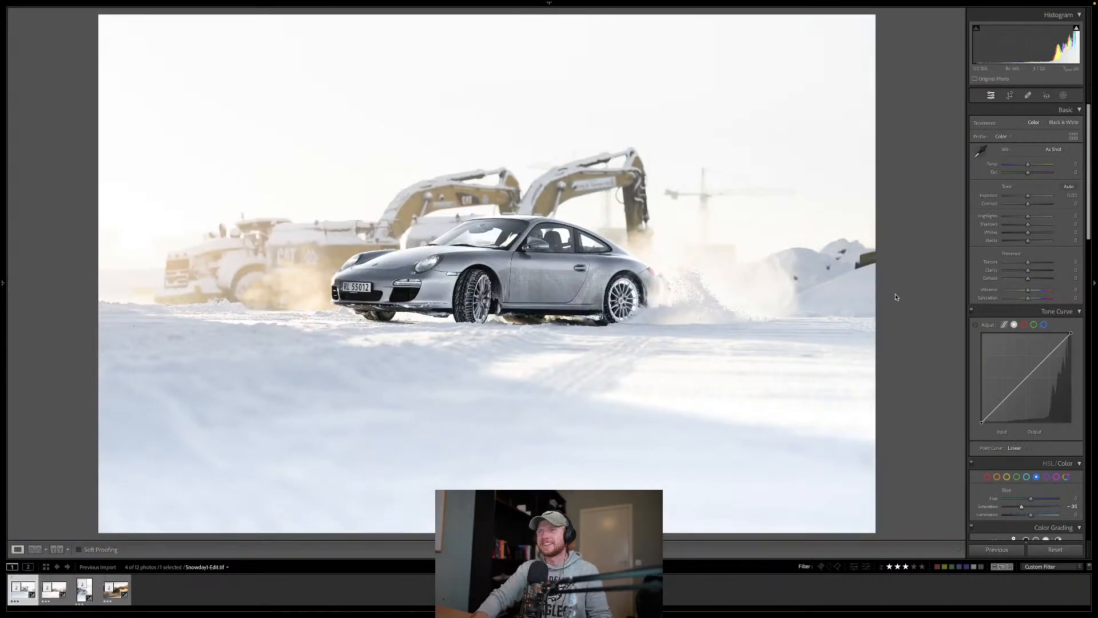
Step: View the portrait rear shot, and on the golden dusty photo lower the blue curve's white point to output 239
click(85, 589)
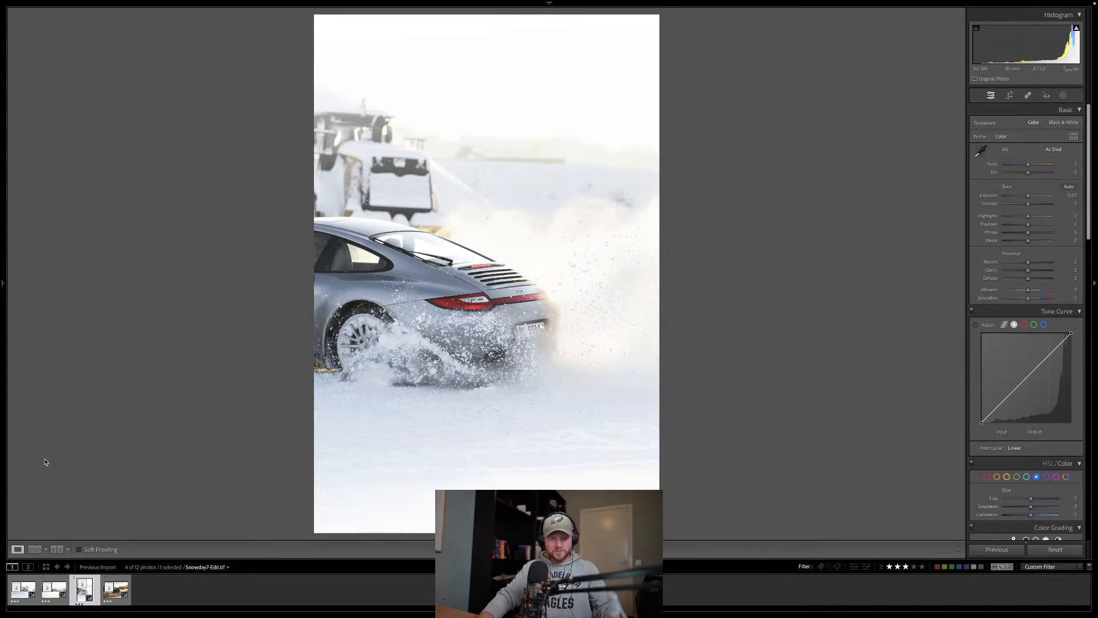
key(Right)
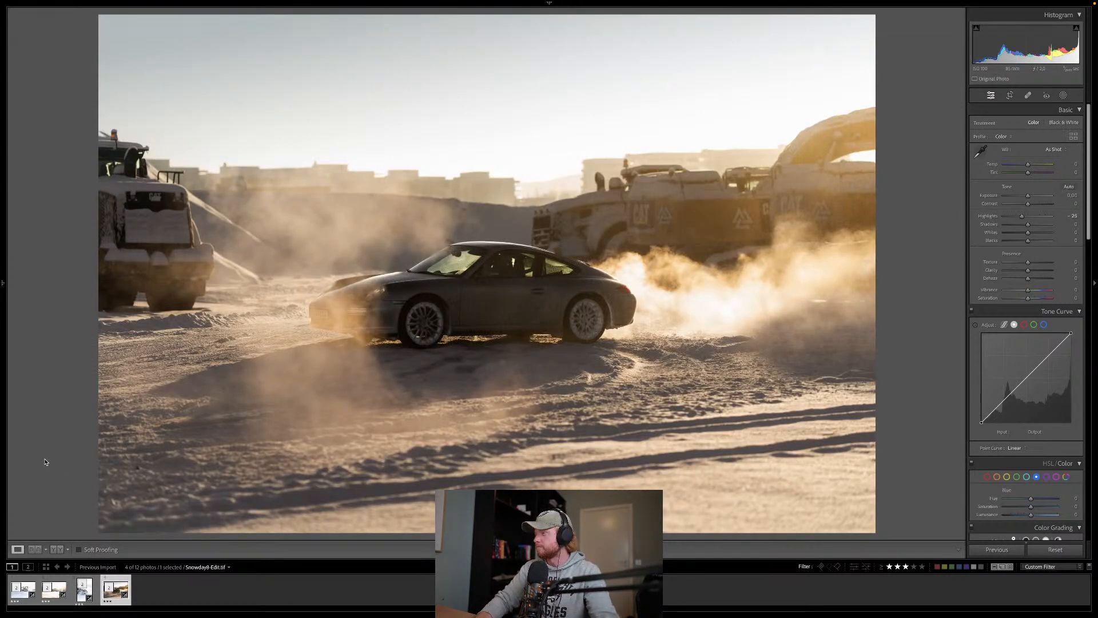
click(1044, 324)
mouse_move(1072, 332)
mouse_down()
mouse_move(1079, 350)
mouse_move(1072, 338)
mouse_up()
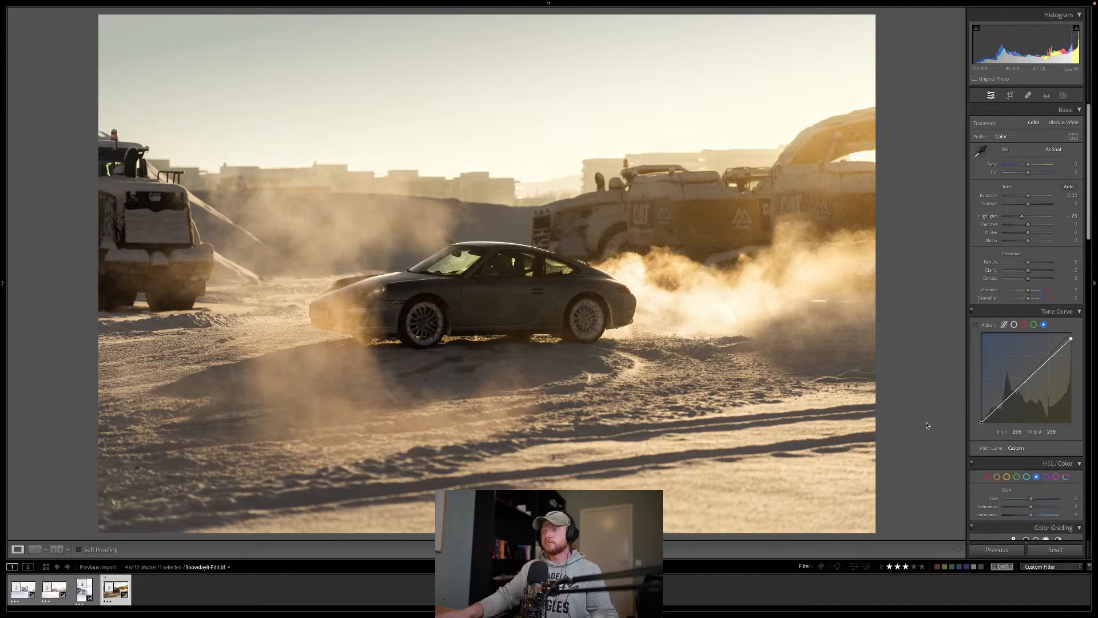
Step: Add two points to the blue tone curve, pulling the upper one down slightly and lifting the shadow point slightly
click(1004, 403)
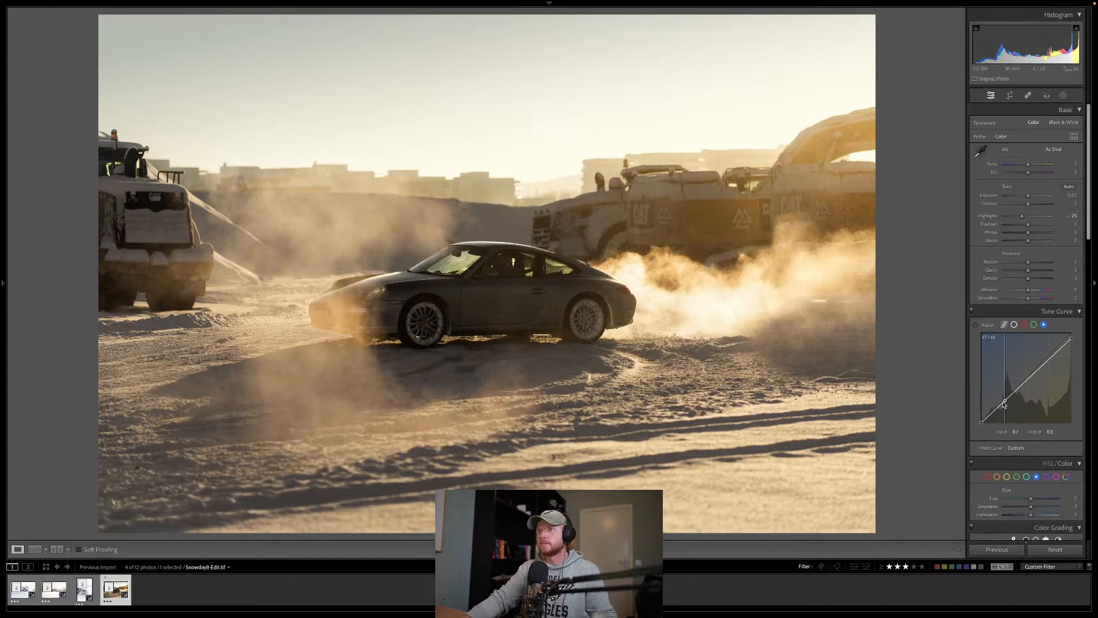
drag(1005, 404, 1002, 404)
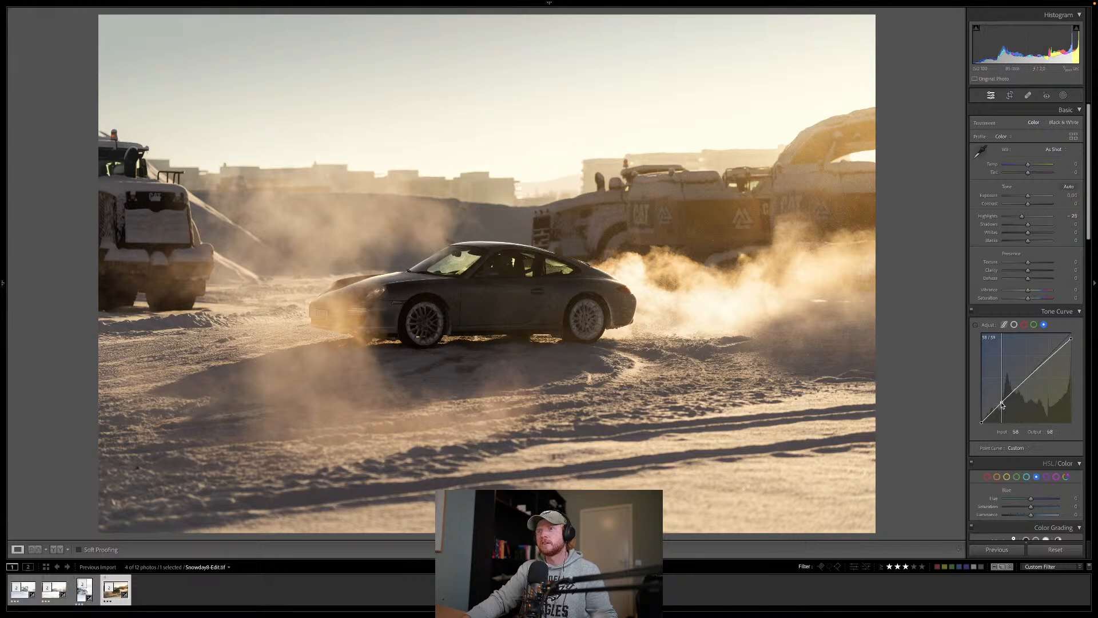
click(1040, 371)
drag(1040, 372, 1038, 373)
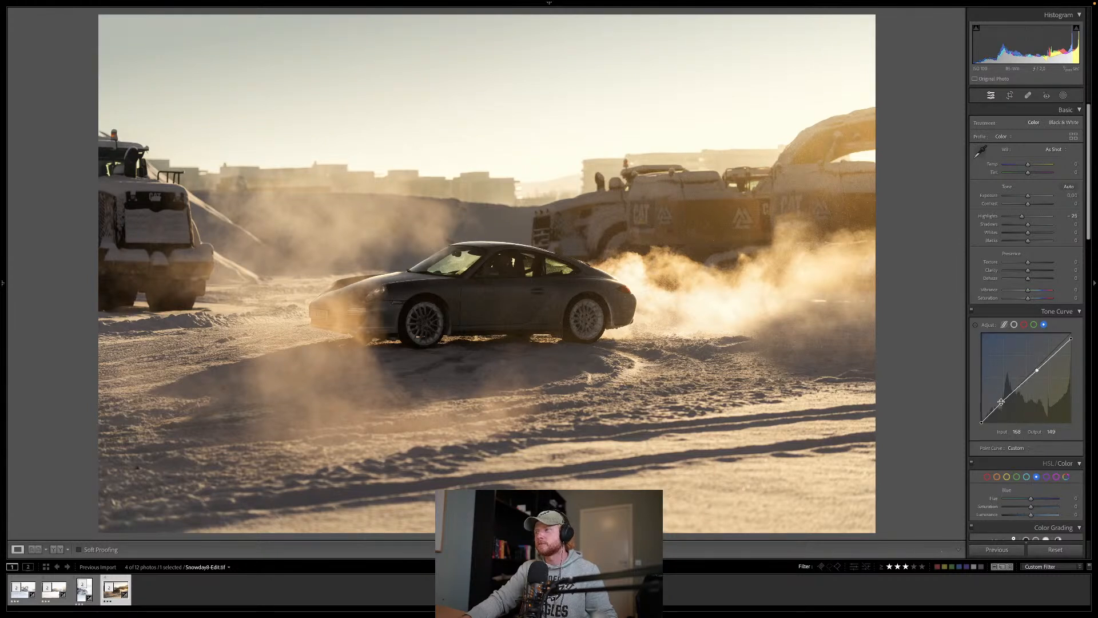
drag(1001, 404, 1000, 405)
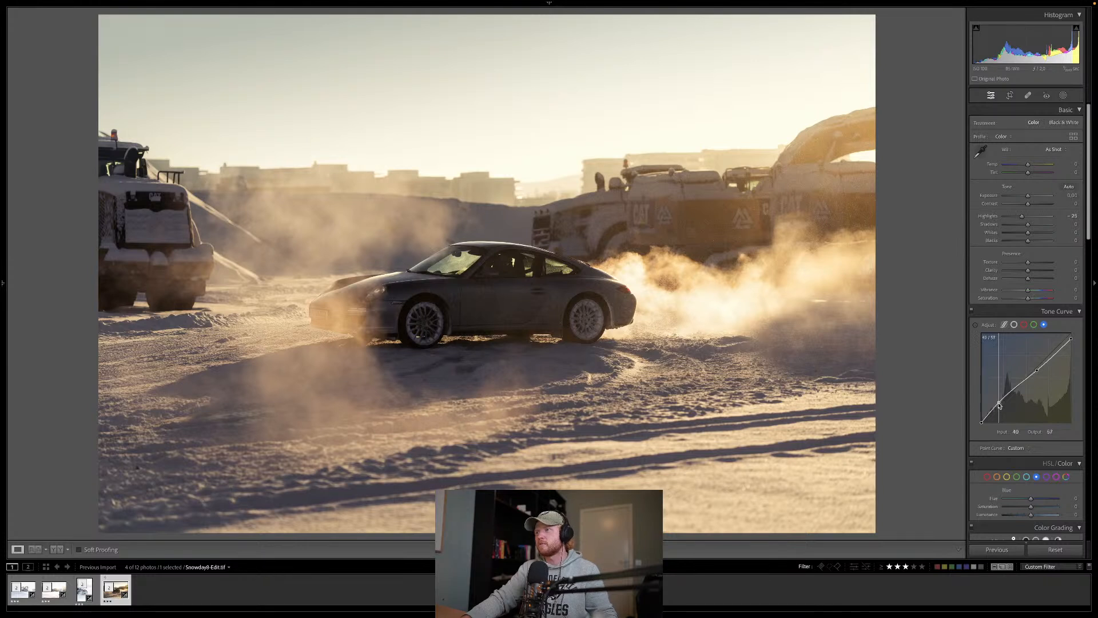
Step: Add shadow and midtone points to the red tone curve and compare the photo with the tone curve off and on
click(1024, 326)
drag(999, 406, 1033, 375)
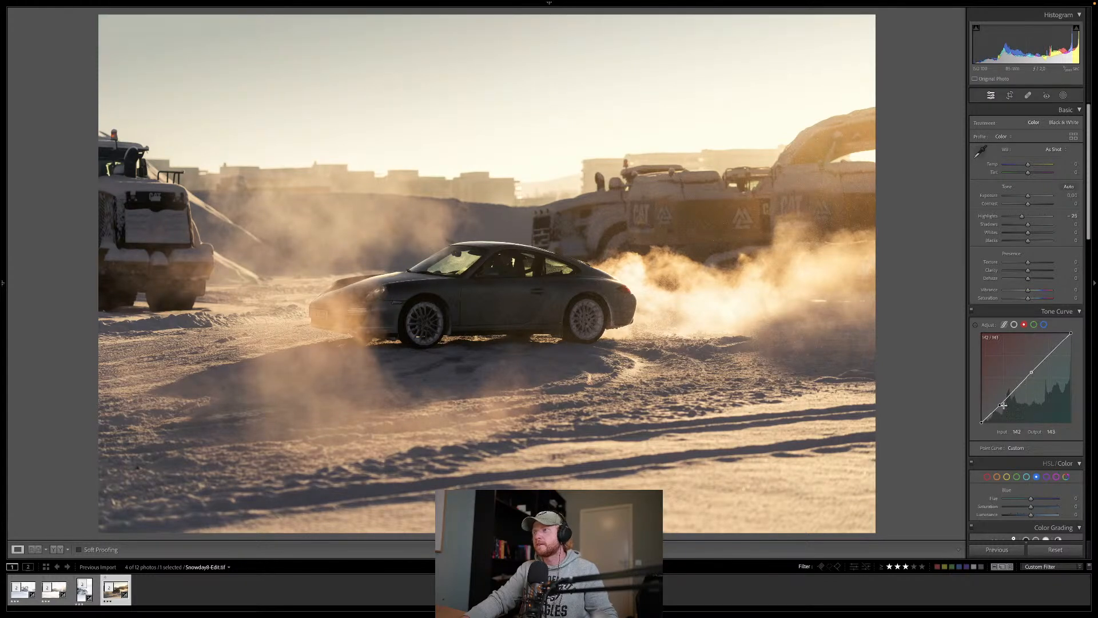
click(972, 311)
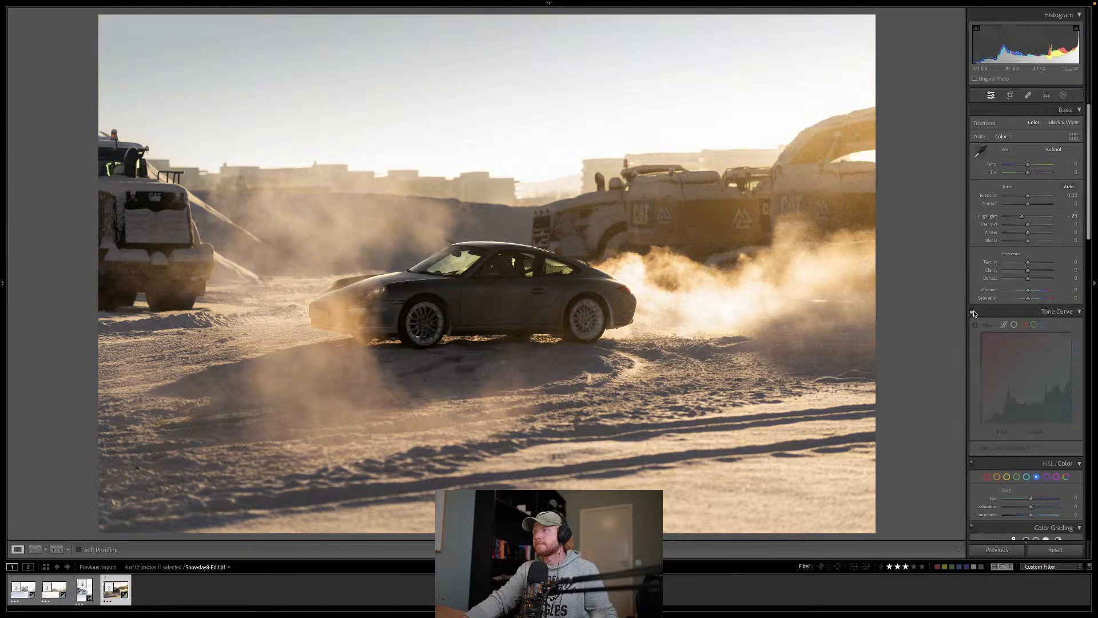
click(972, 312)
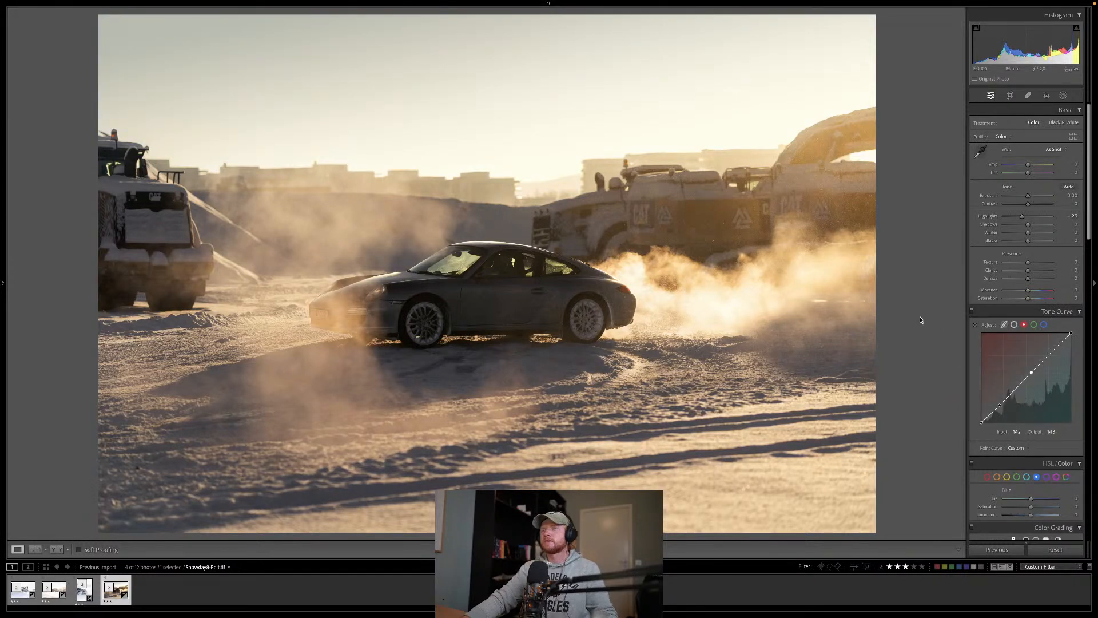